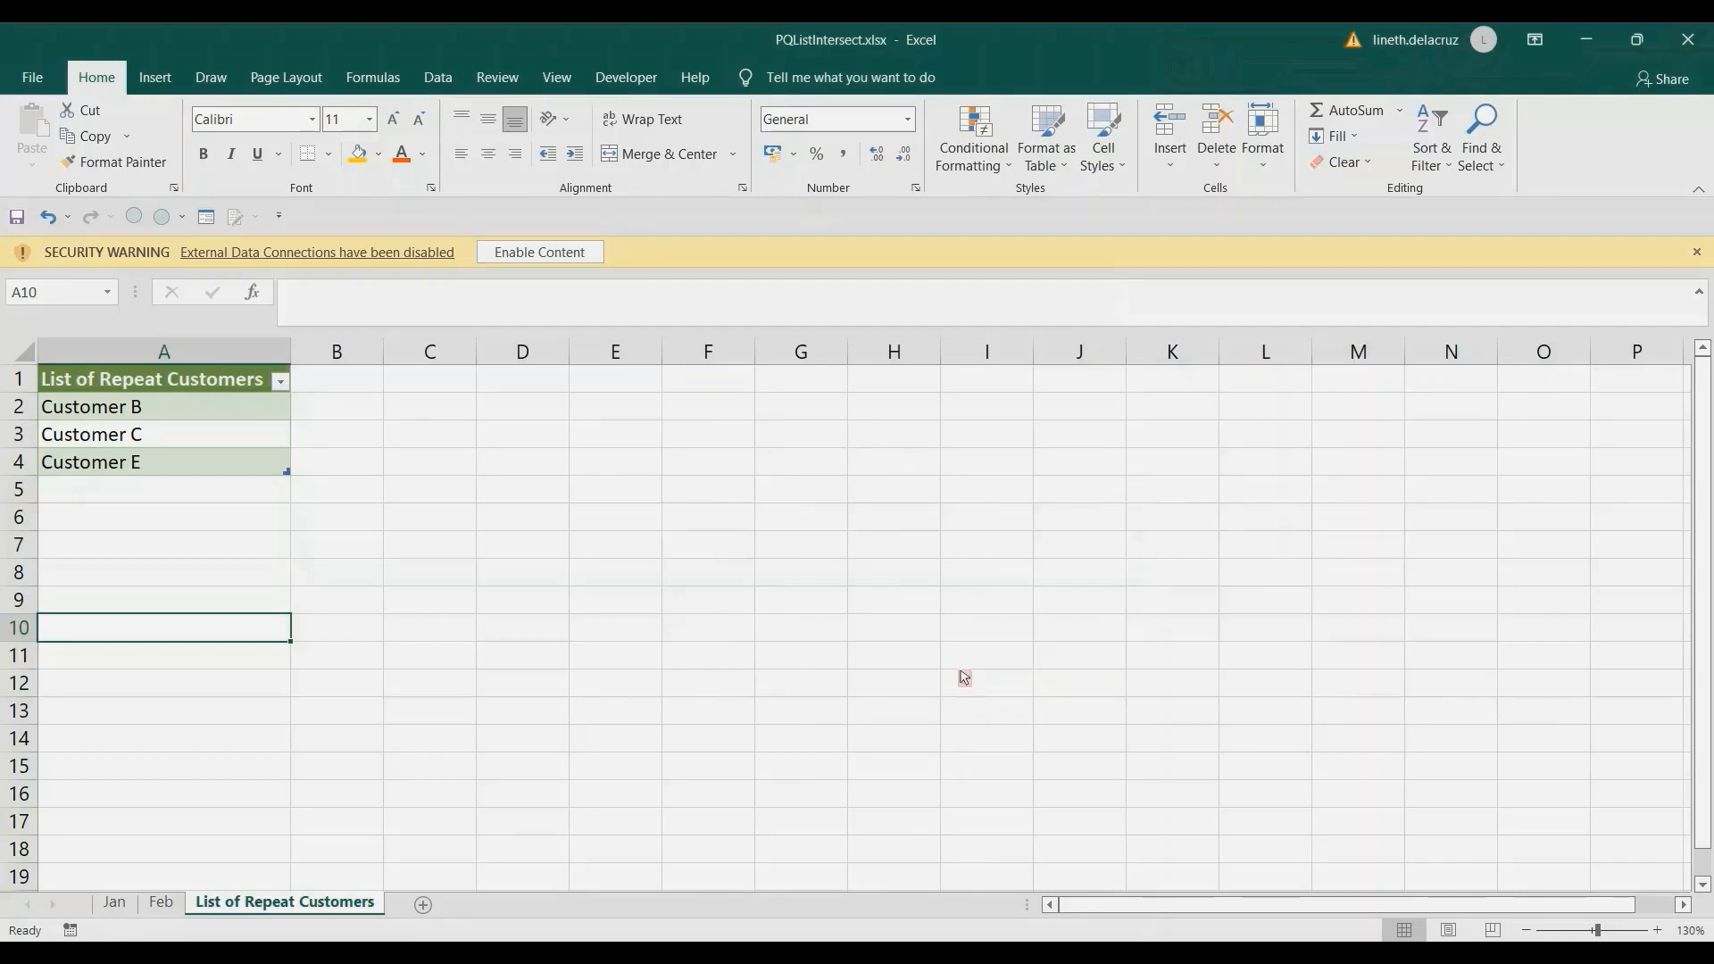
Review the List of Repeat Customers table and compare it with the Jan and Feb sales sheets.
{"action": "left_click", "coordinate": [200, 354]}
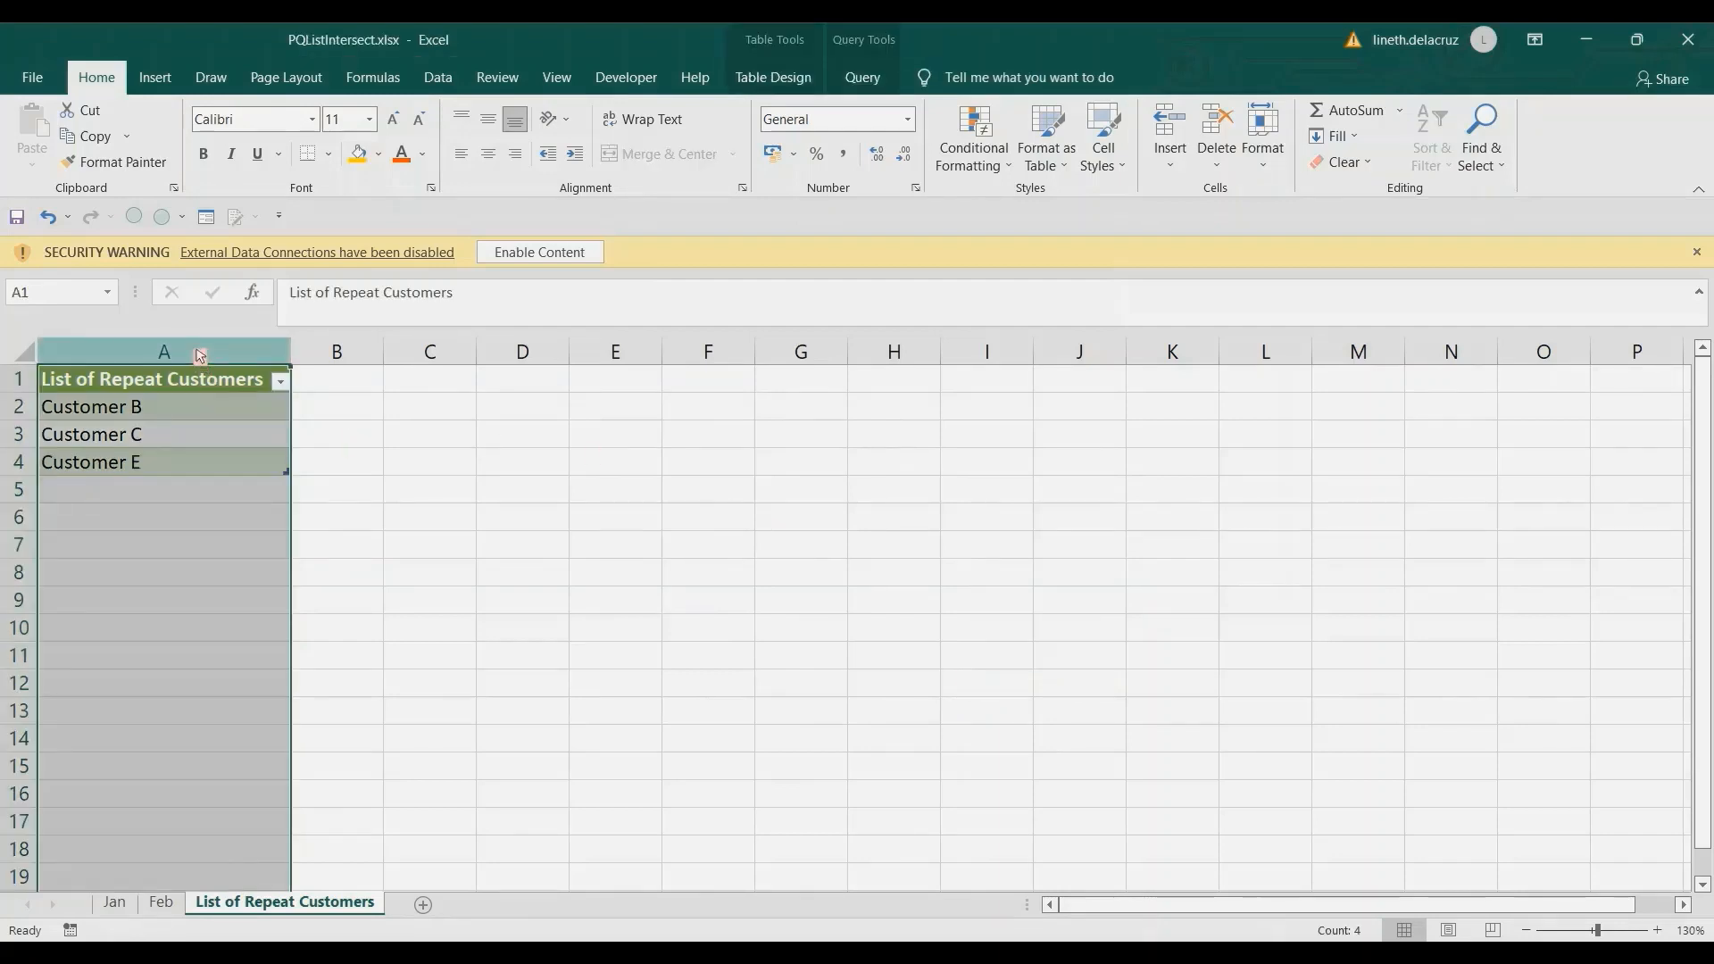
{"action": "left_click", "coordinate": [116, 906]}
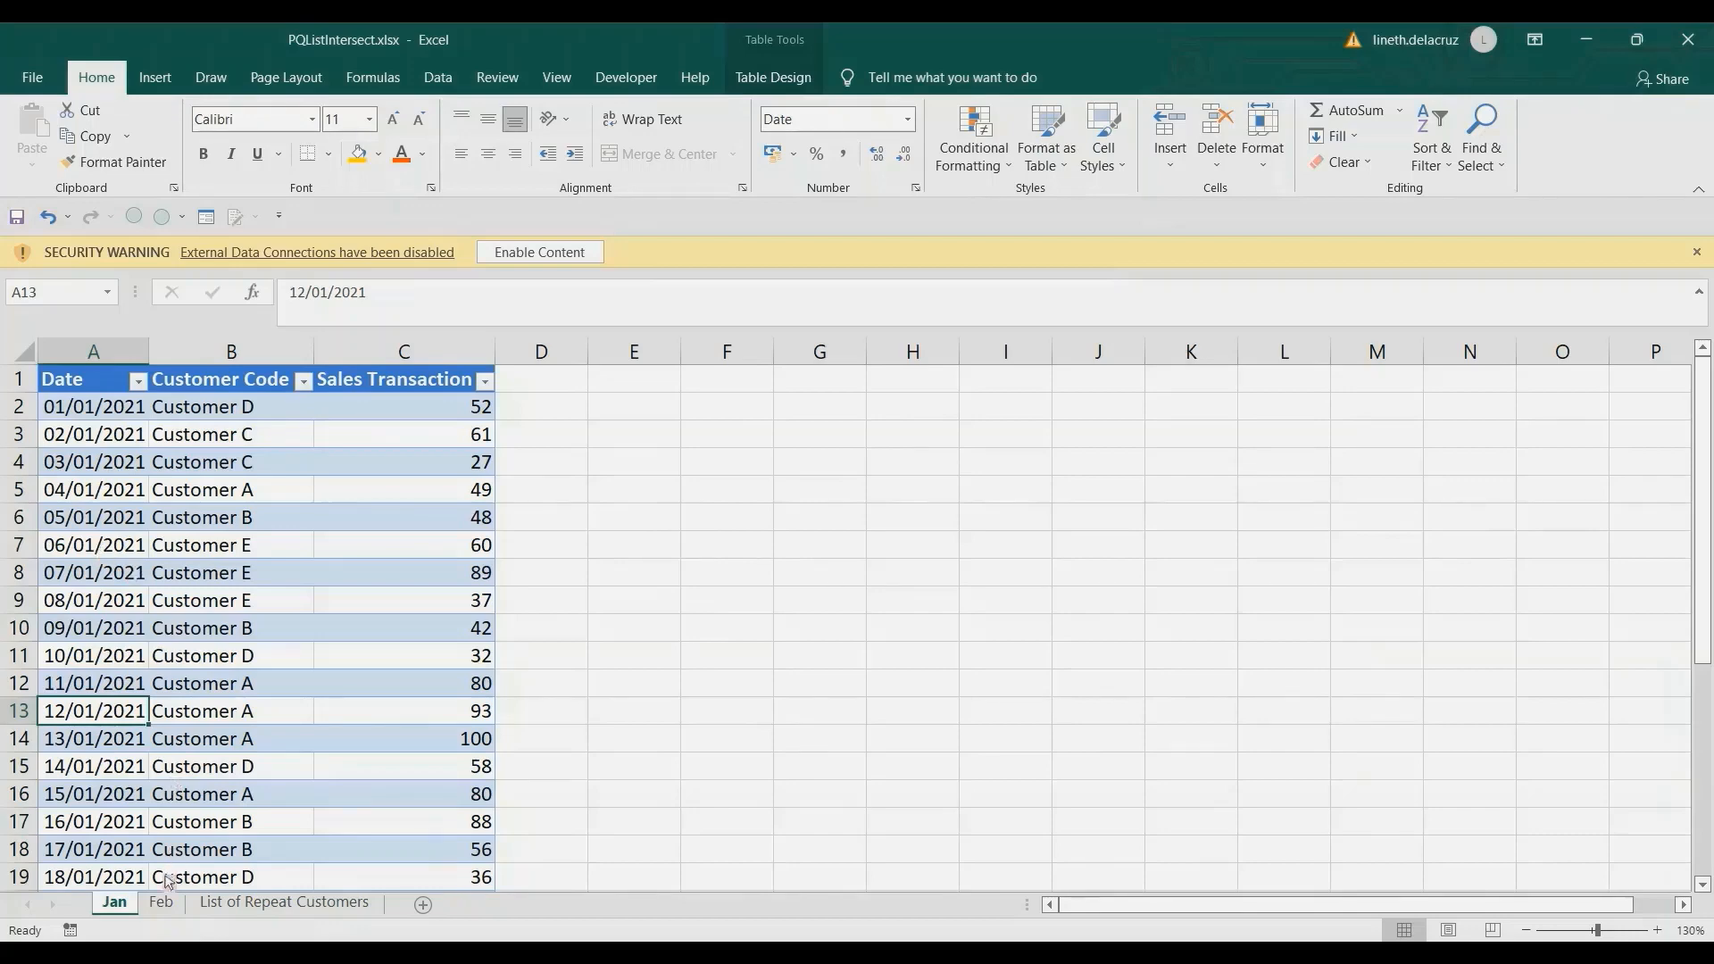
{"action": "left_click", "coordinate": [161, 903]}
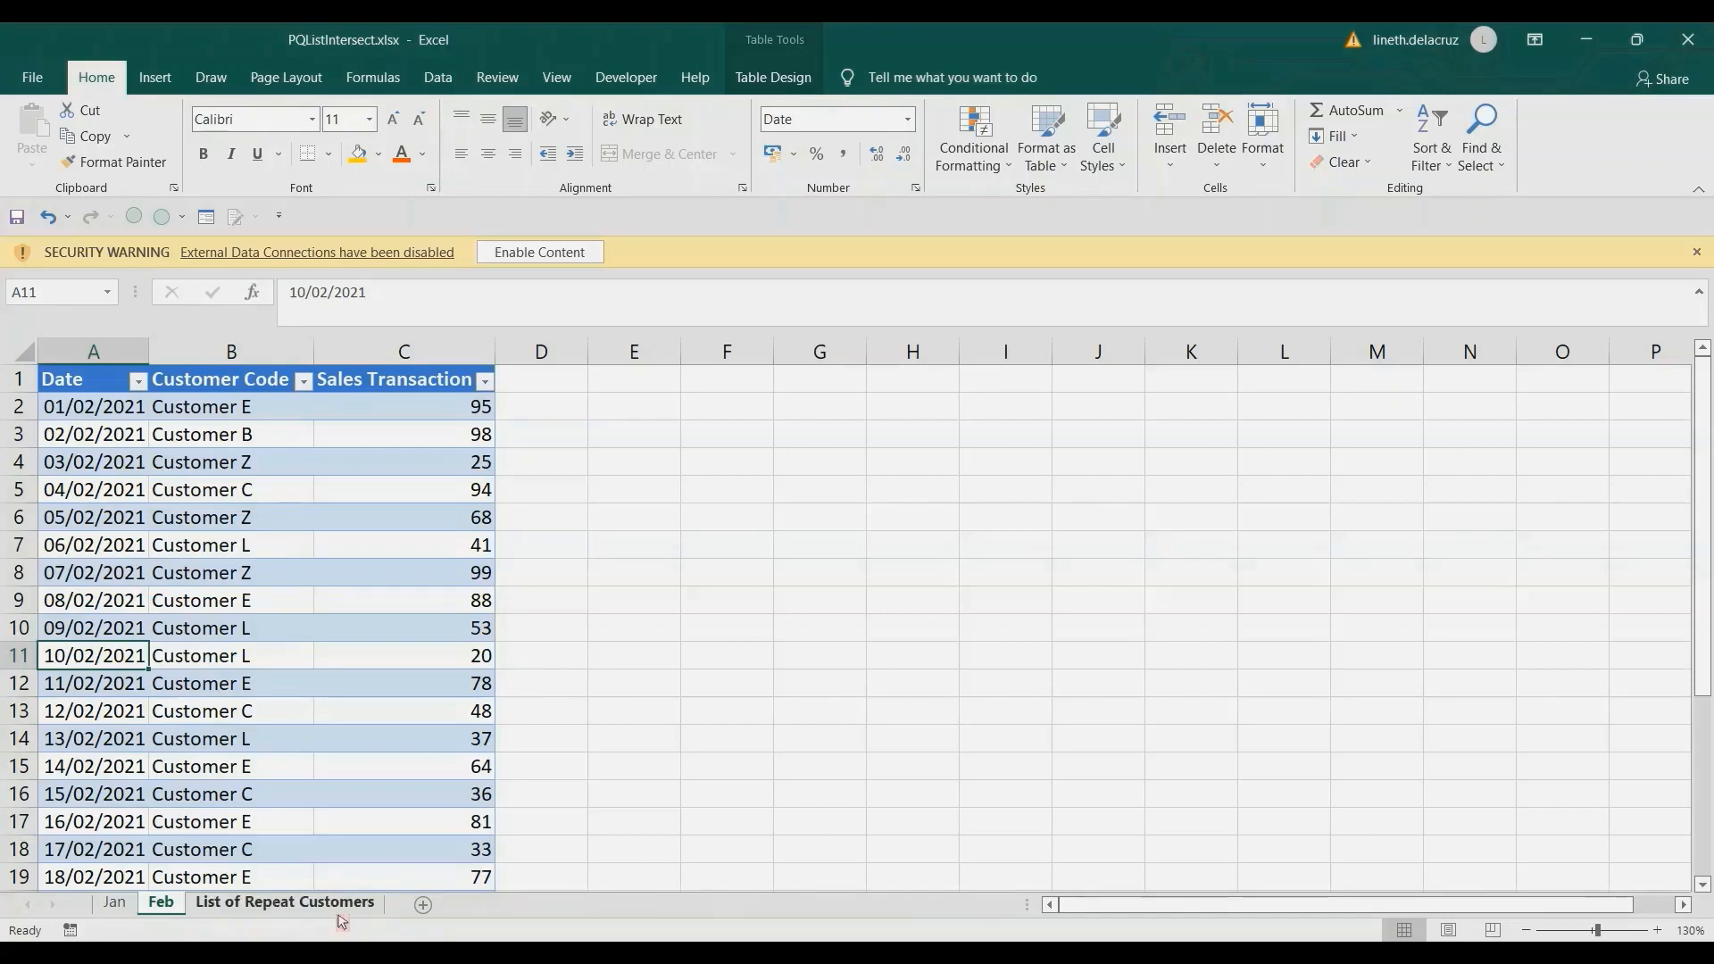
{"action": "left_click", "coordinate": [284, 902]}
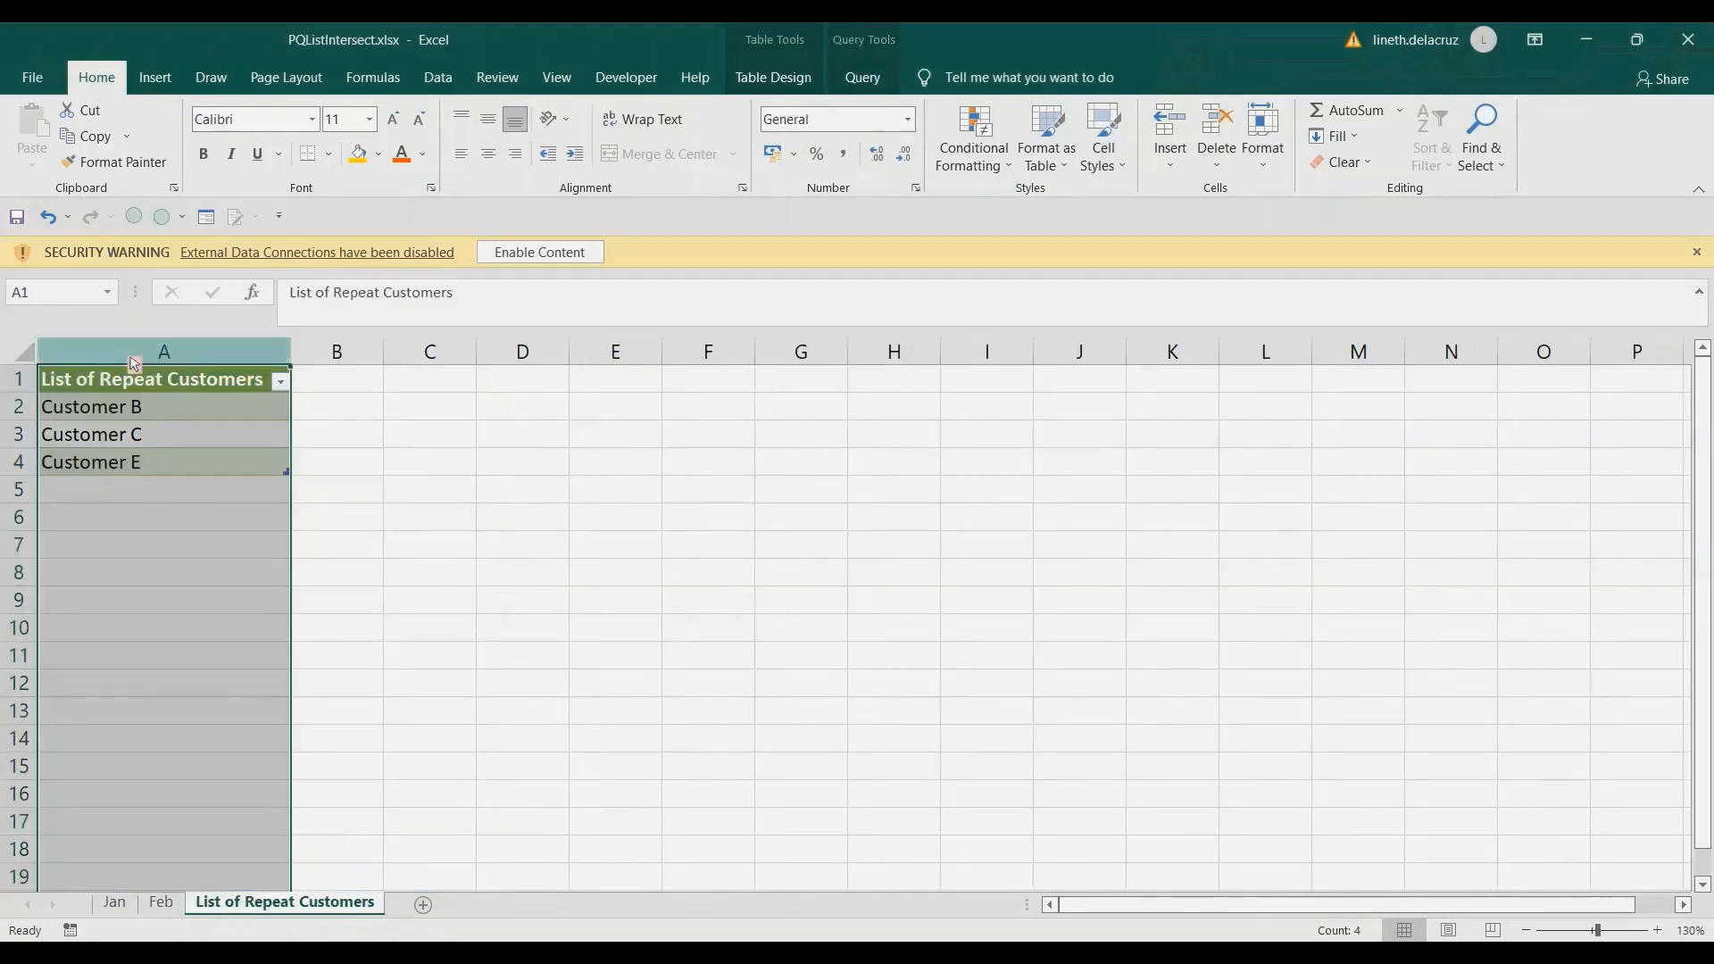
{"action": "left_click", "coordinate": [342, 447]}
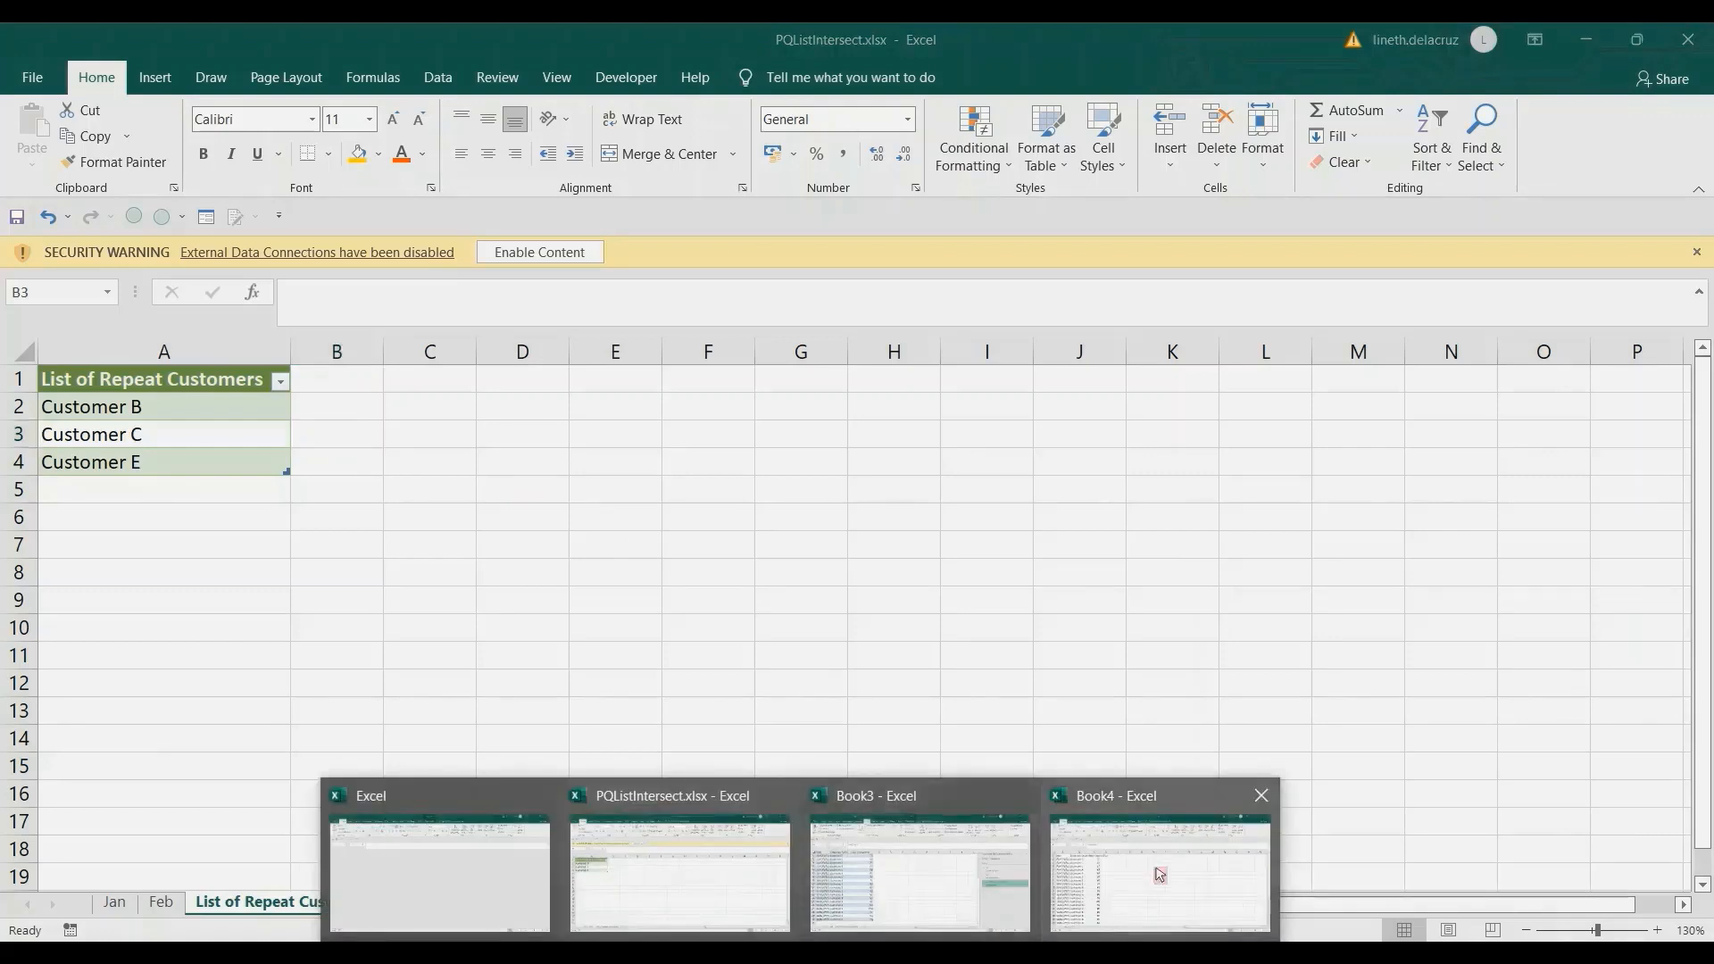
Switch to the Book4 workbook and bring the Jan sheet's data into Power Query as a table with headers, range $A$1:$C$32.
{"action": "left_click", "coordinate": [1160, 872]}
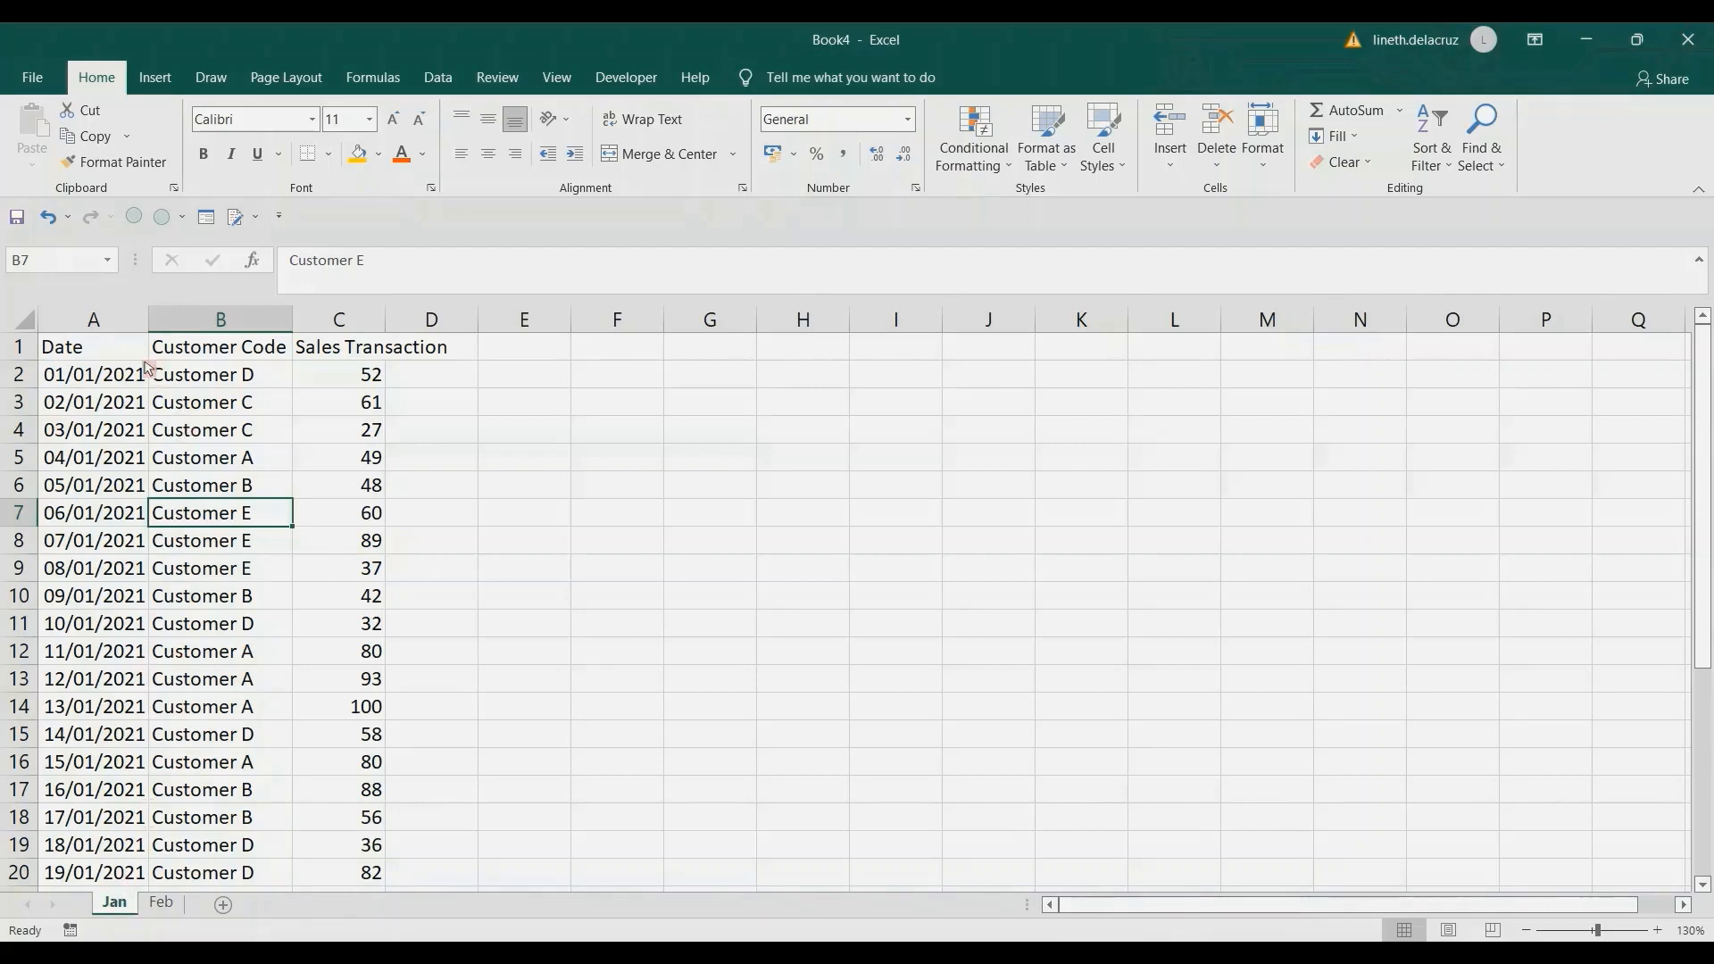
{"action": "left_click", "coordinate": [115, 355]}
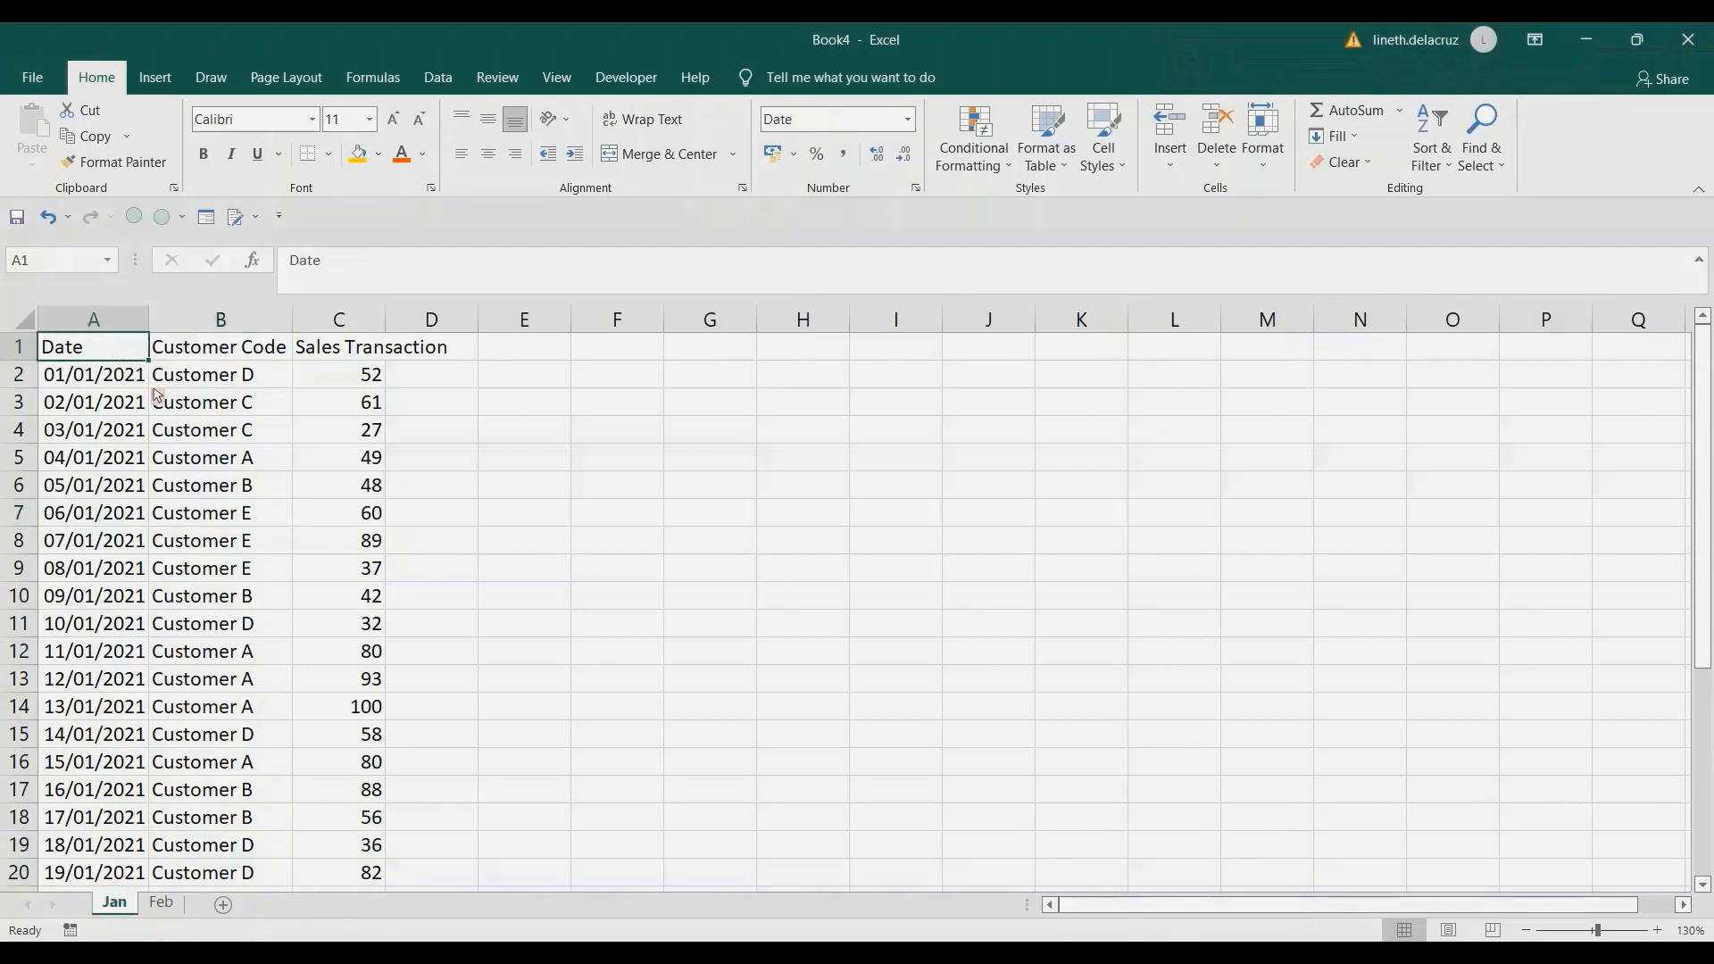
{"action": "left_click", "coordinate": [438, 77]}
{"action": "left_click", "coordinate": [154, 163]}
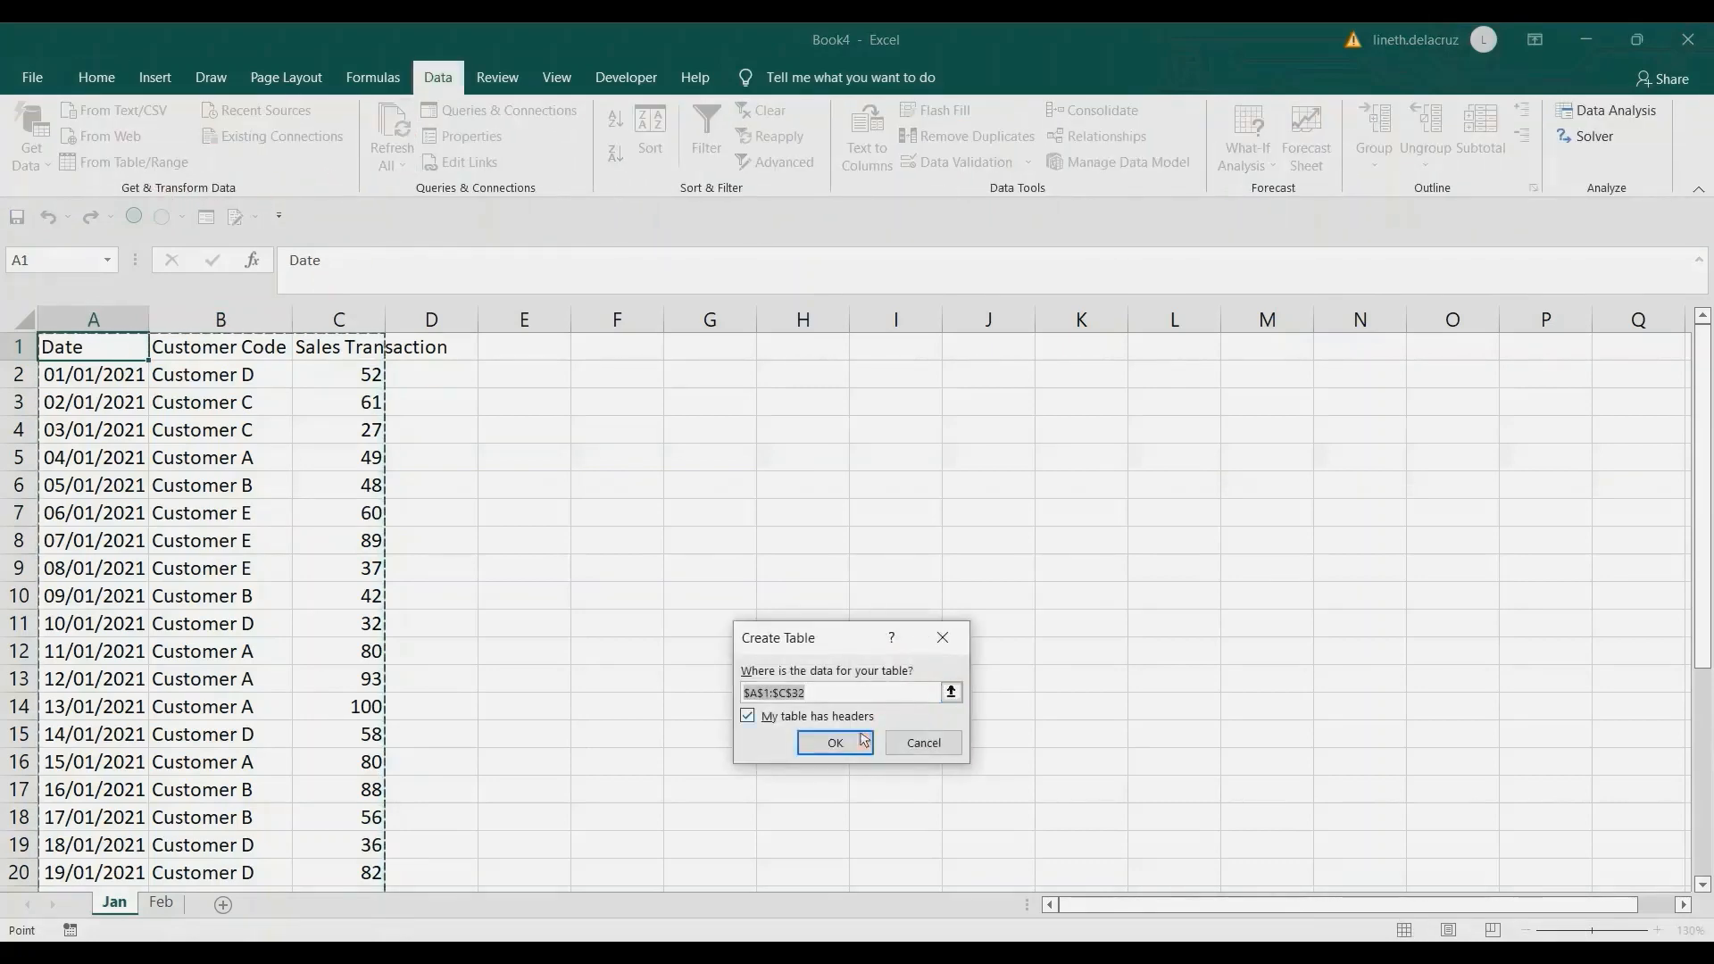
{"action": "left_click", "coordinate": [828, 742]}
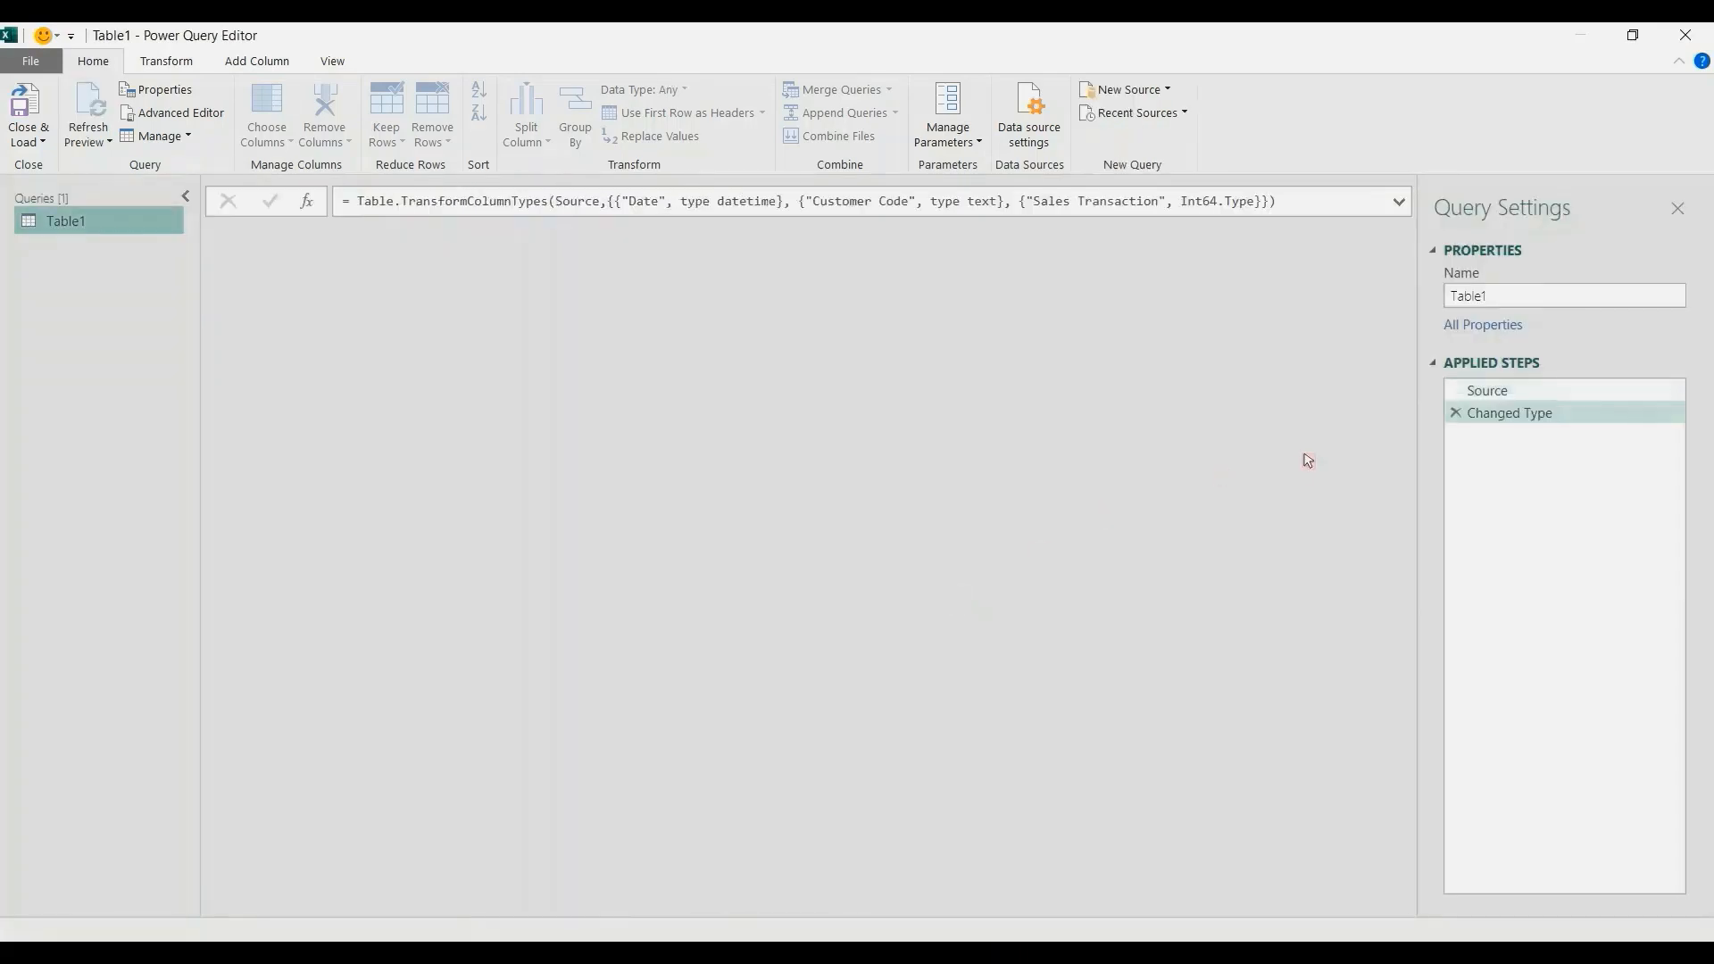
Rename the January sales query to Jan and convert its Customer Code column to a list.
{"action": "left_click", "coordinate": [1507, 296]}
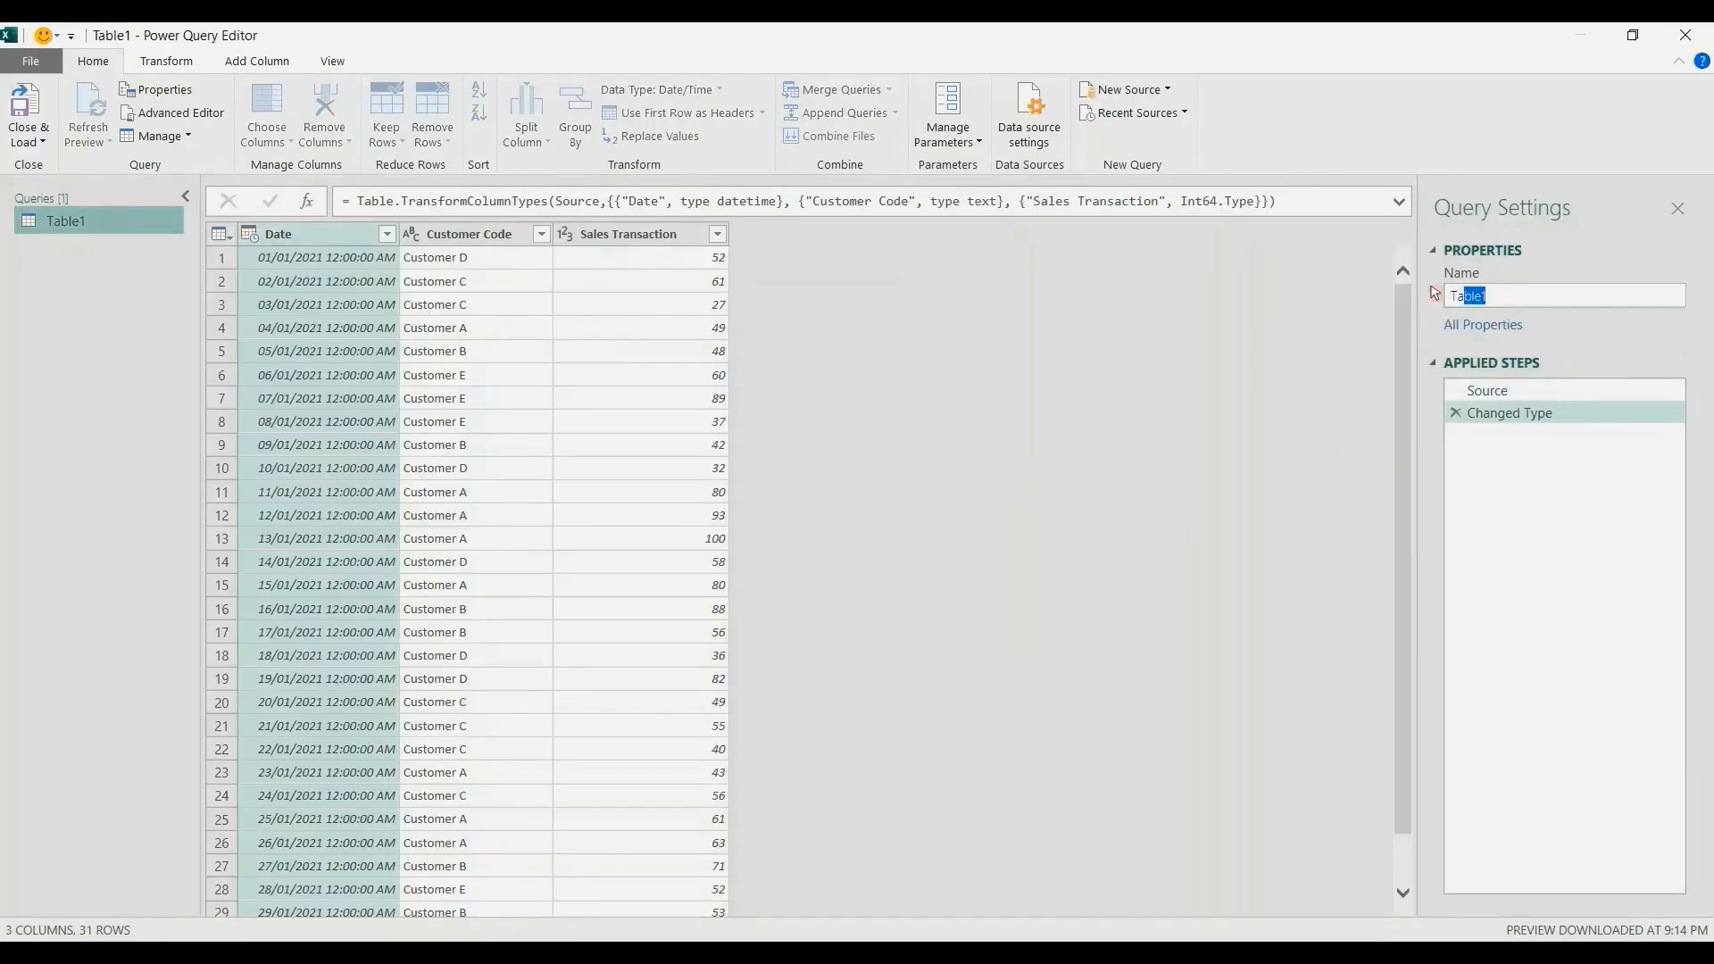
{"action": "type", "text": "Jan"}
{"action": "key", "text": "Return"}
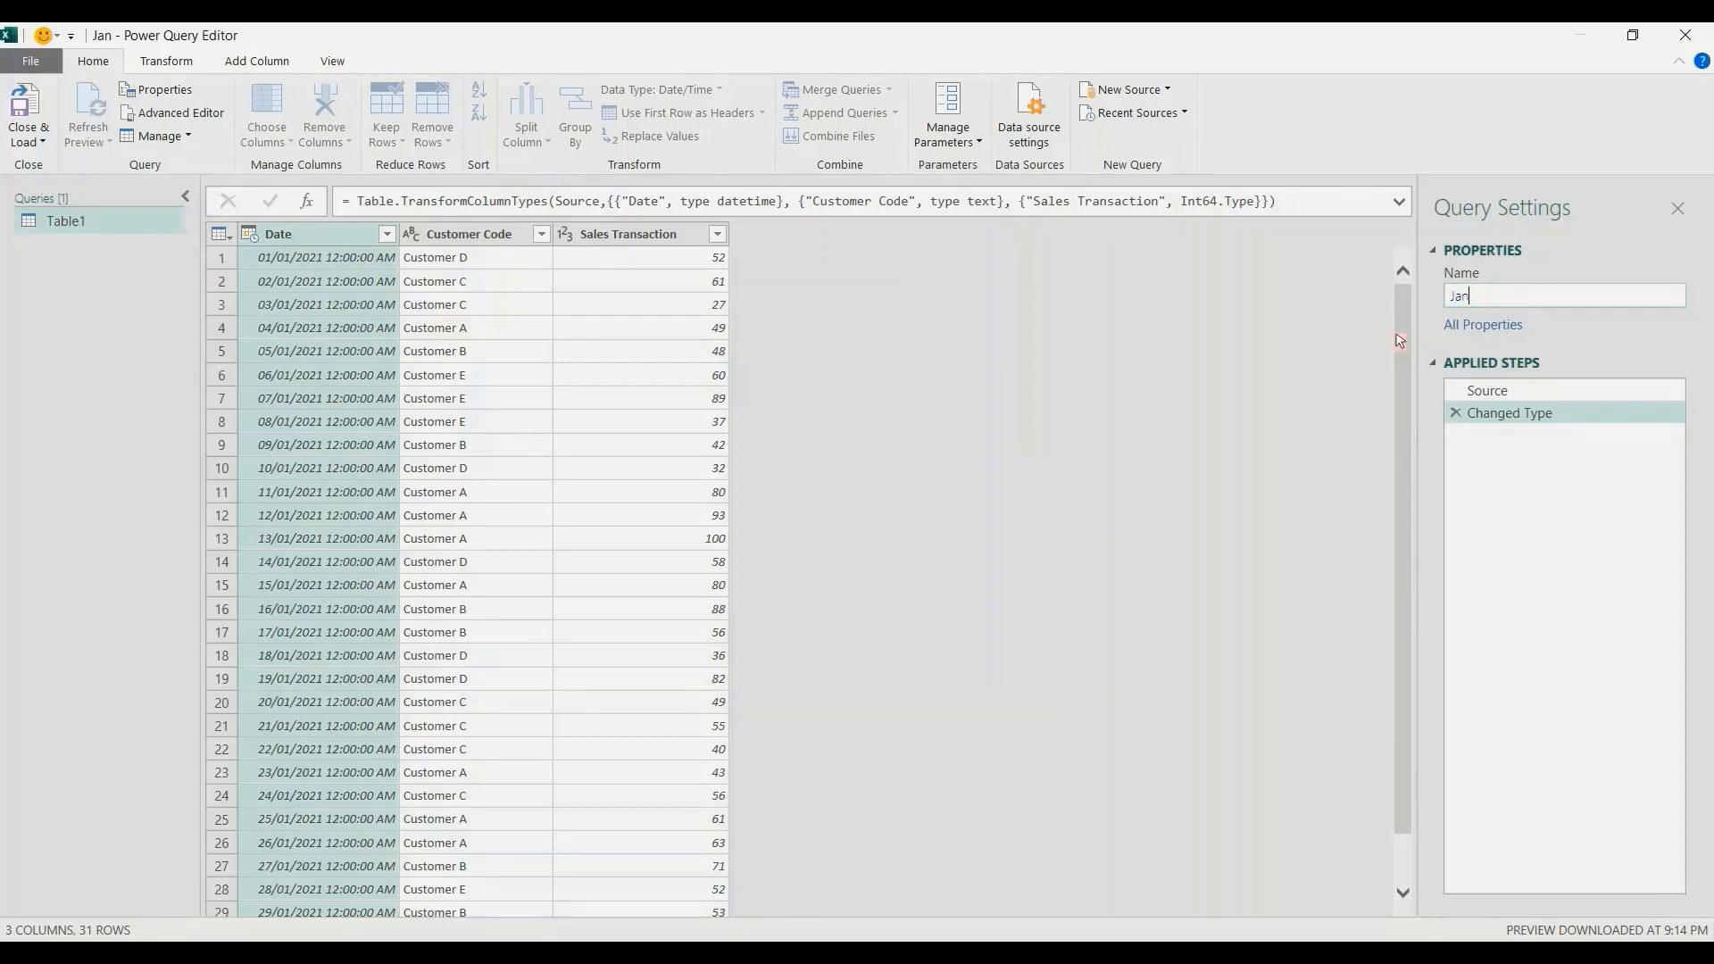
{"action": "left_click", "coordinate": [464, 239]}
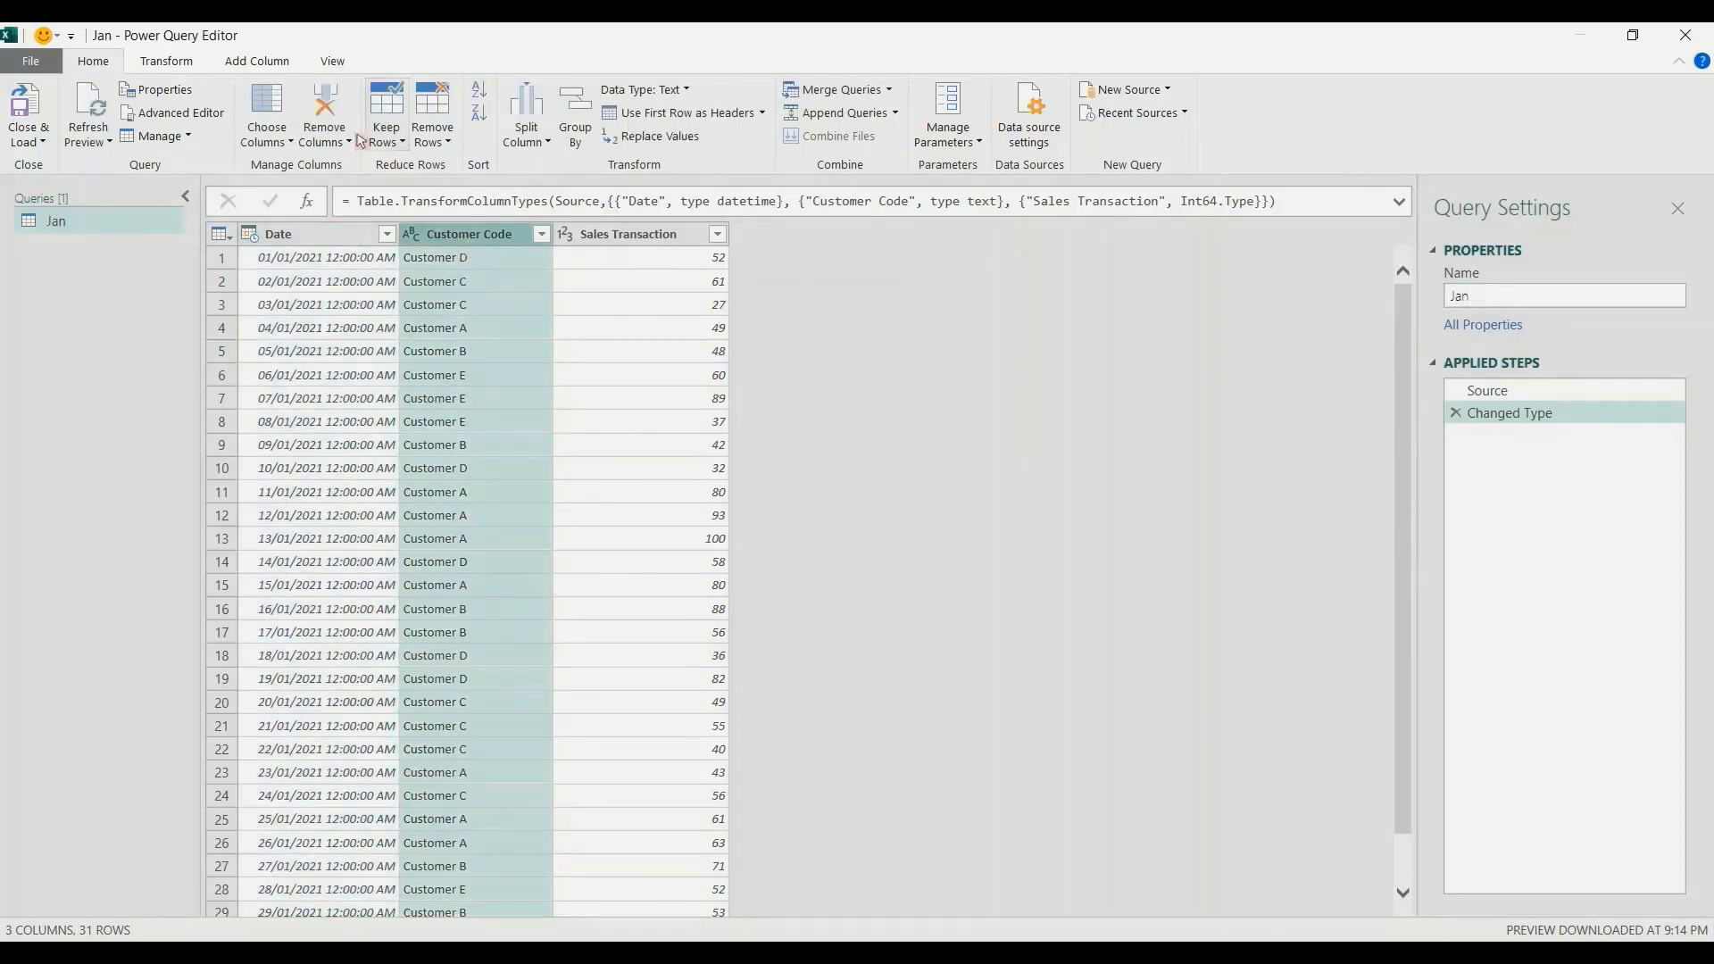
{"action": "left_click", "coordinate": [184, 68]}
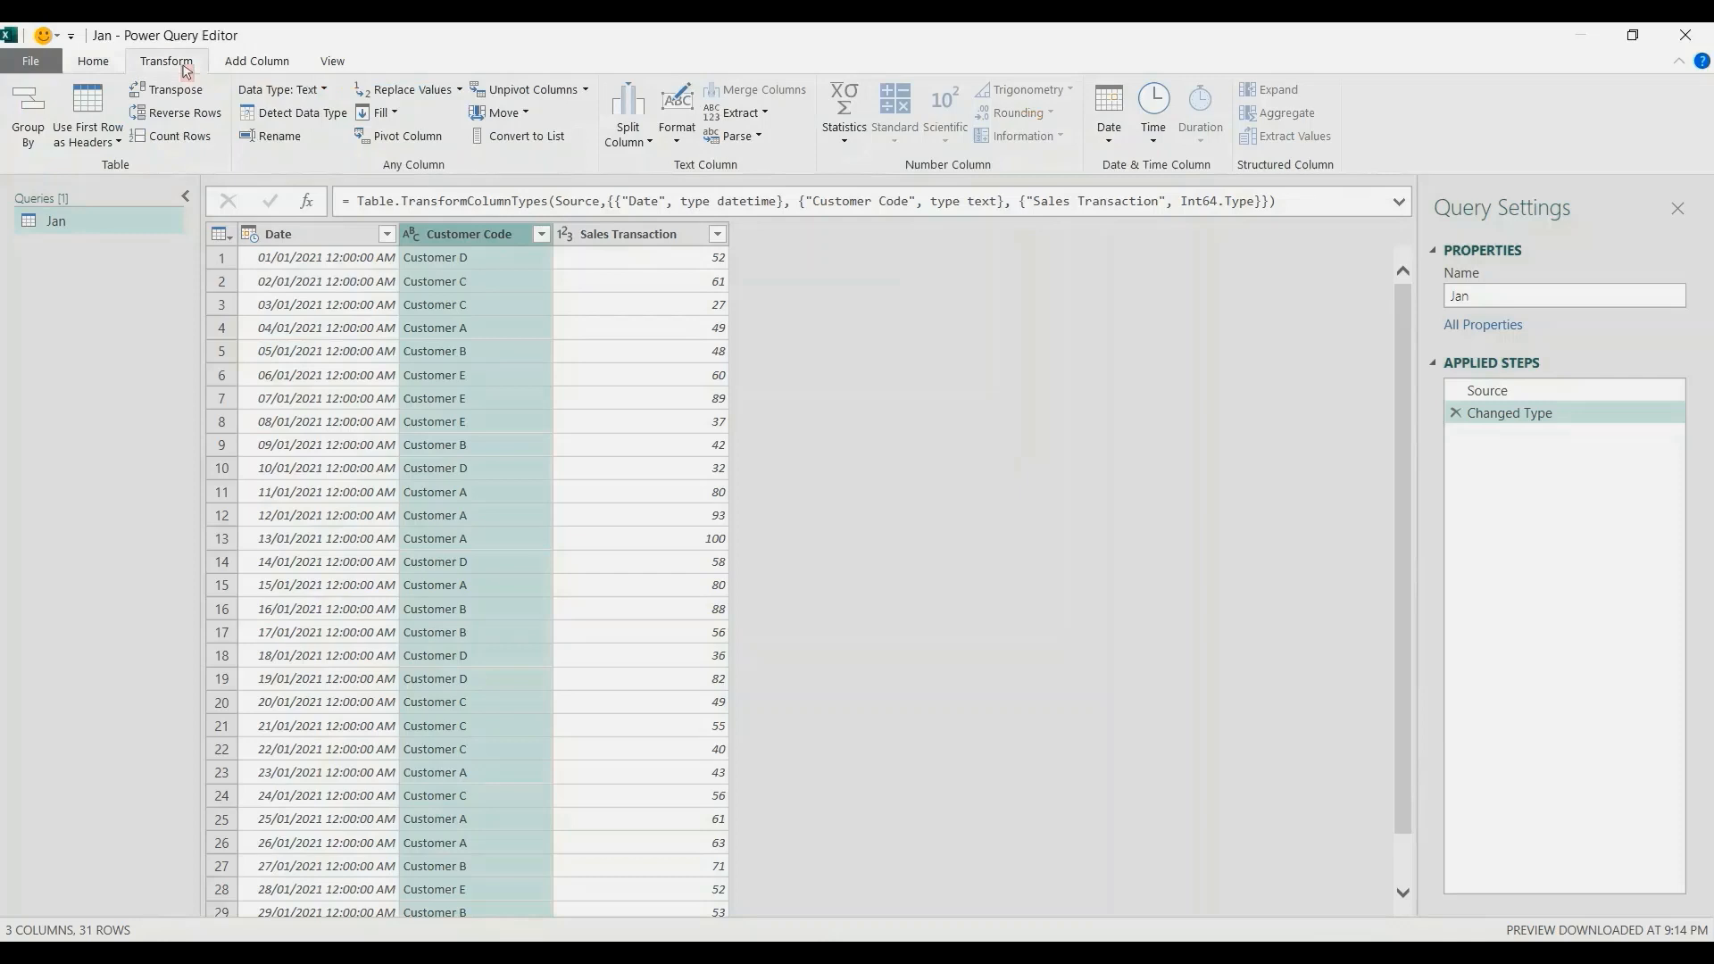
{"action": "left_click", "coordinate": [551, 141]}
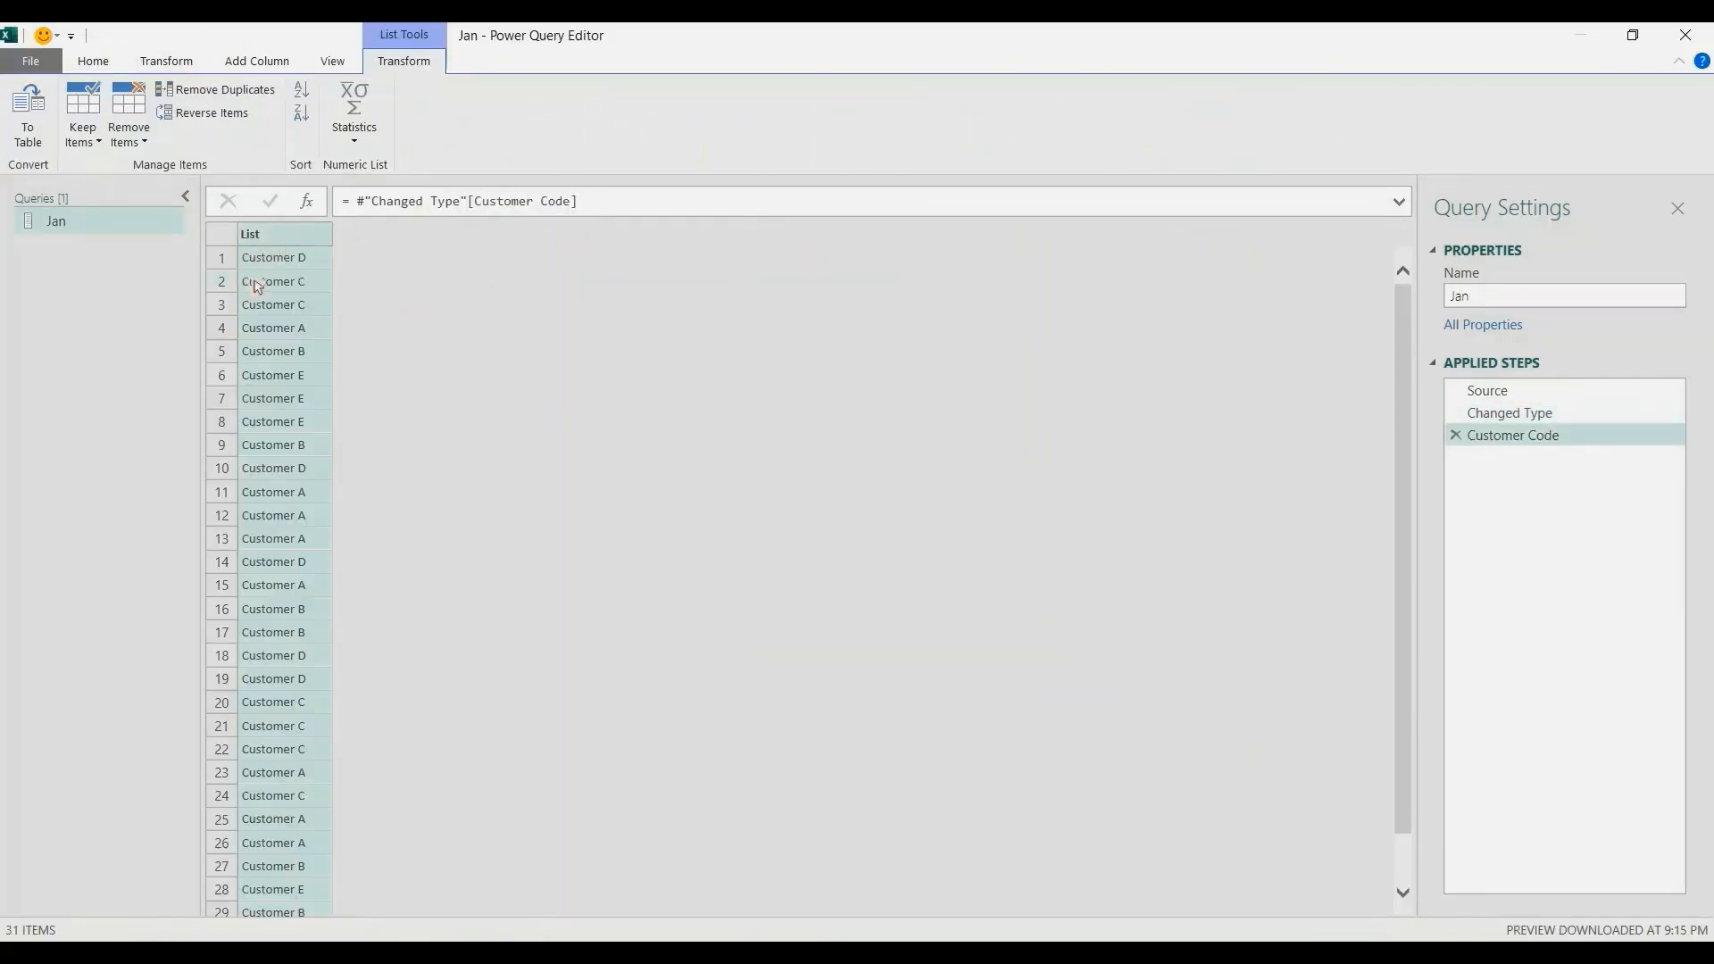
Close the query editor and load the Jan query as a connection only.
{"action": "left_click", "coordinate": [113, 66]}
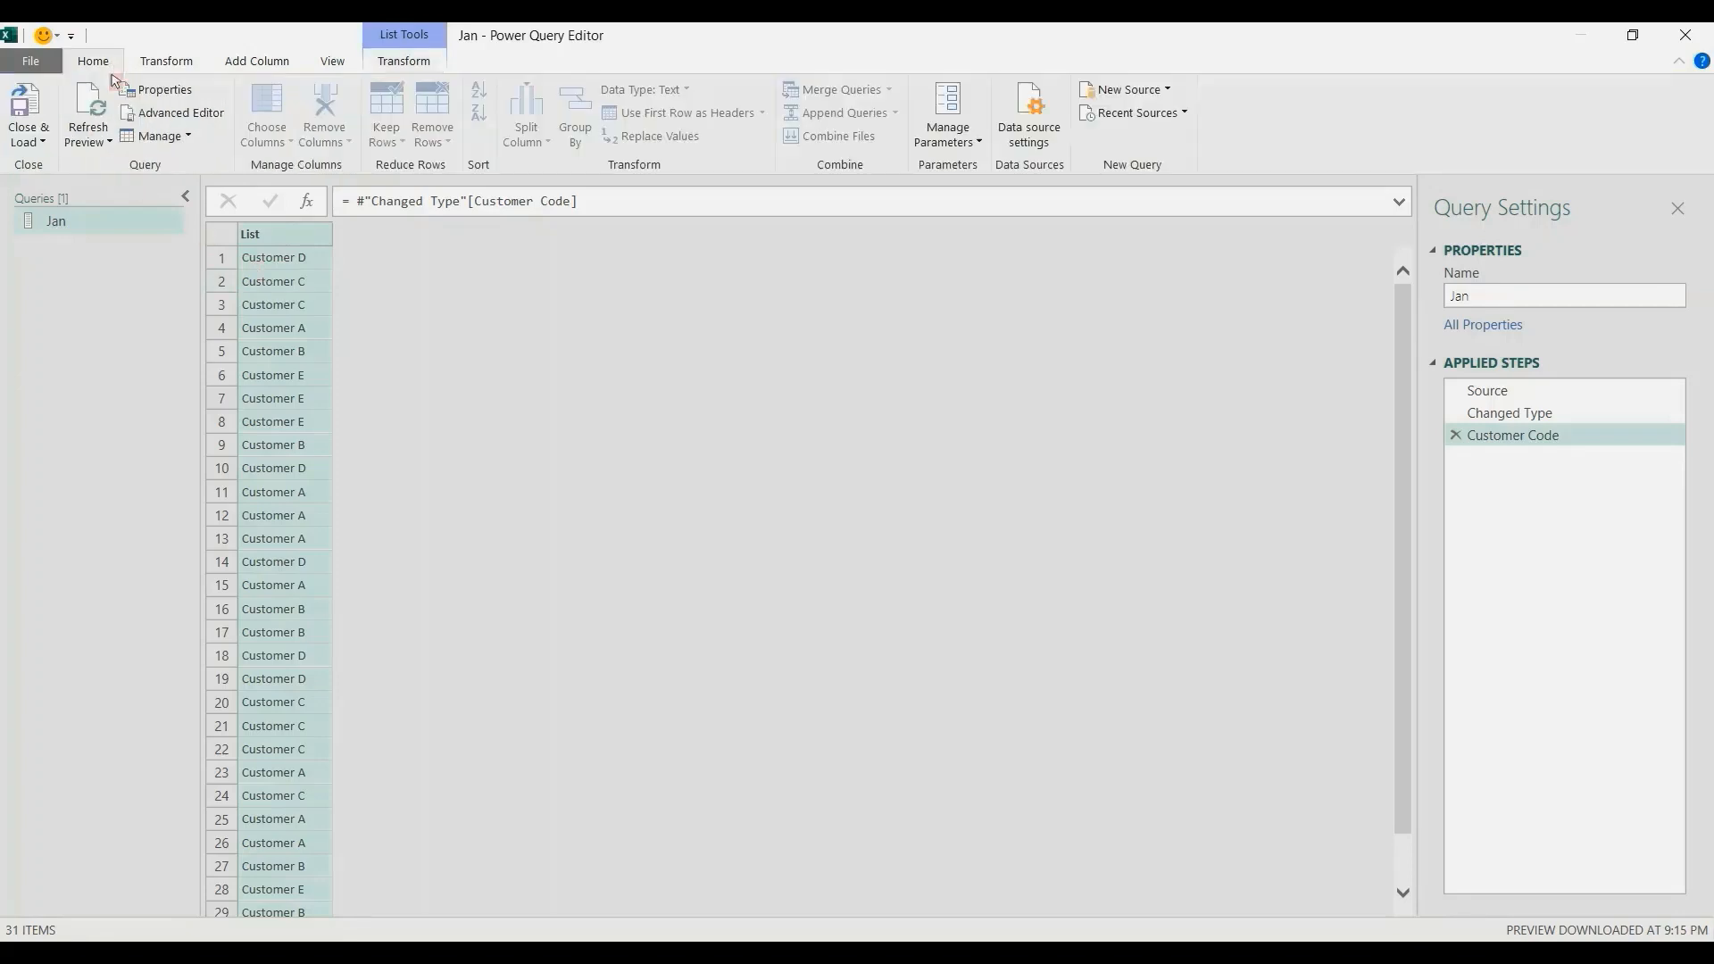
{"action": "left_click", "coordinate": [37, 141]}
{"action": "left_click", "coordinate": [49, 184]}
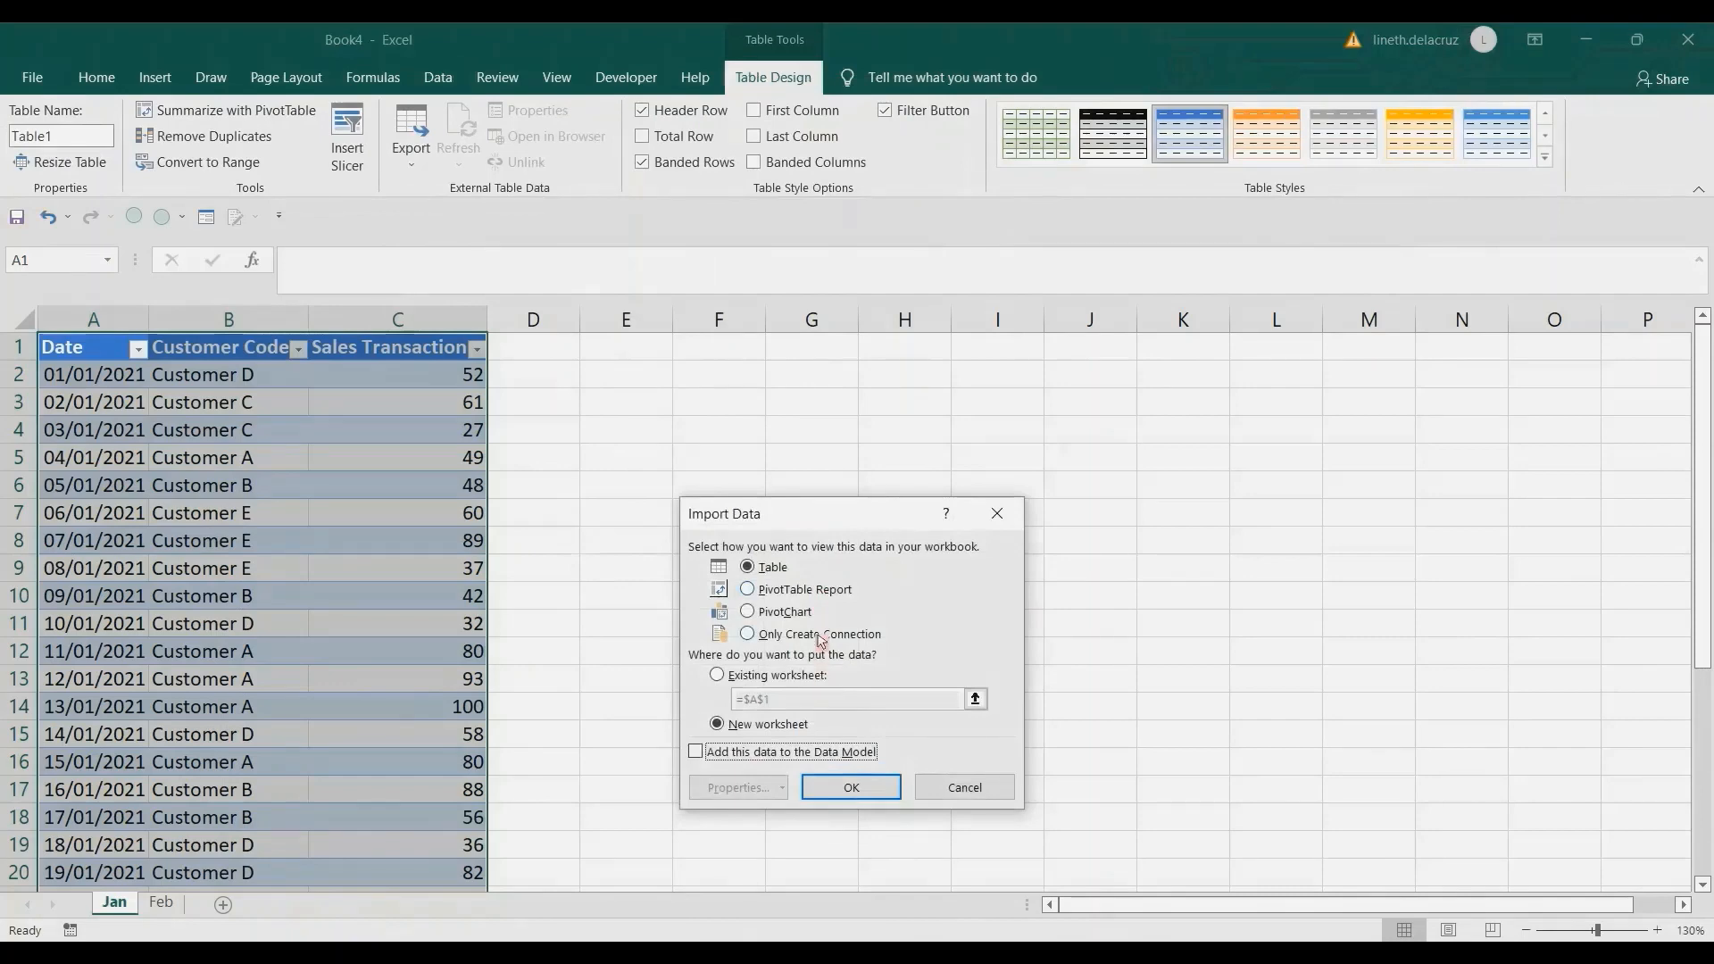
{"action": "left_click", "coordinate": [816, 634]}
{"action": "left_click", "coordinate": [855, 791]}
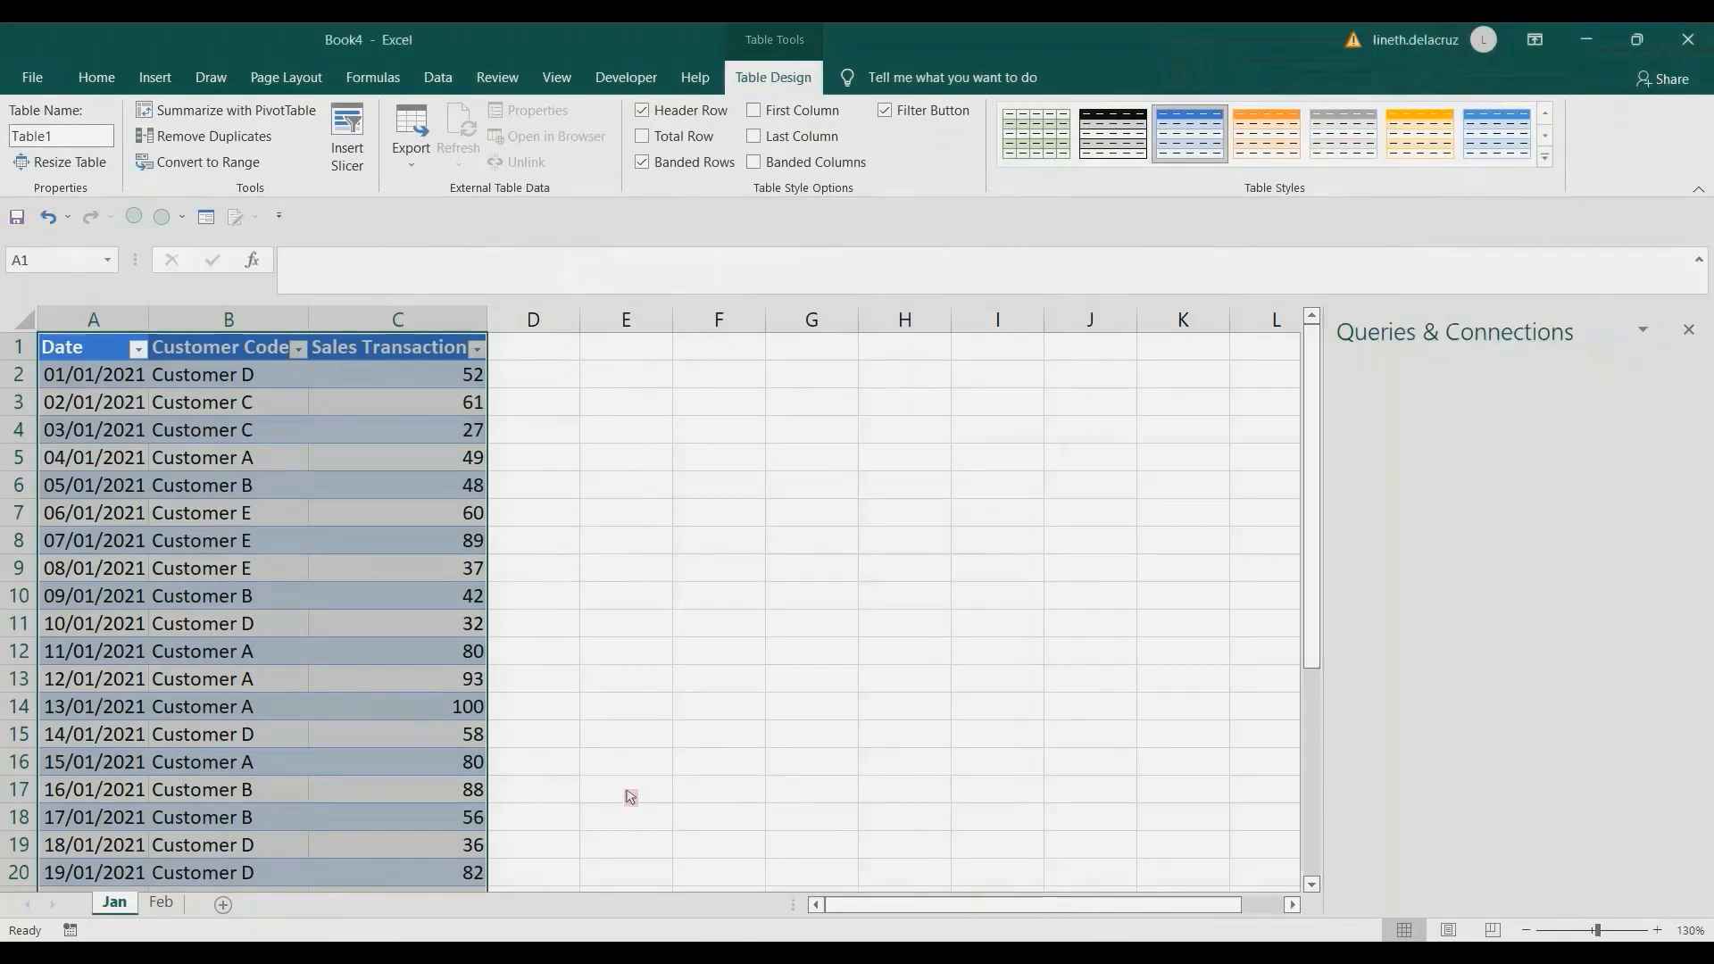
Bring the Feb sheet's data into Power Query as a table with headers, range $A$1:$C$29.
{"action": "left_click", "coordinate": [160, 903]}
{"action": "left_click", "coordinate": [111, 386]}
{"action": "left_click", "coordinate": [438, 77]}
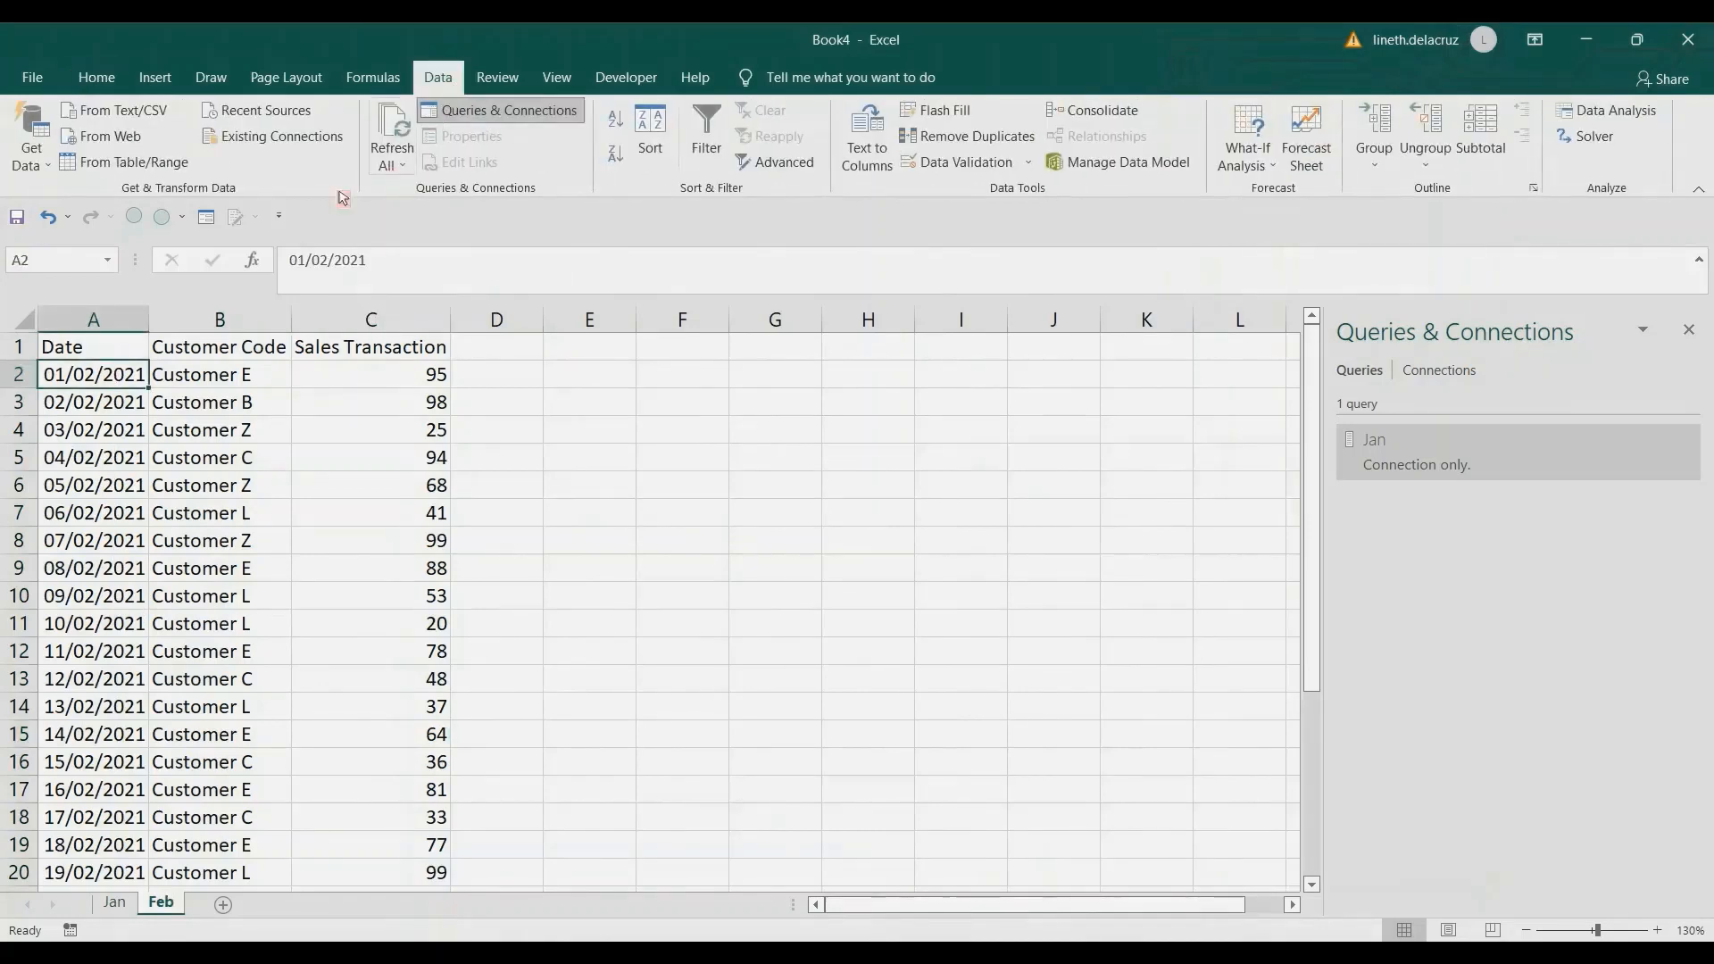
{"action": "left_click", "coordinate": [125, 162]}
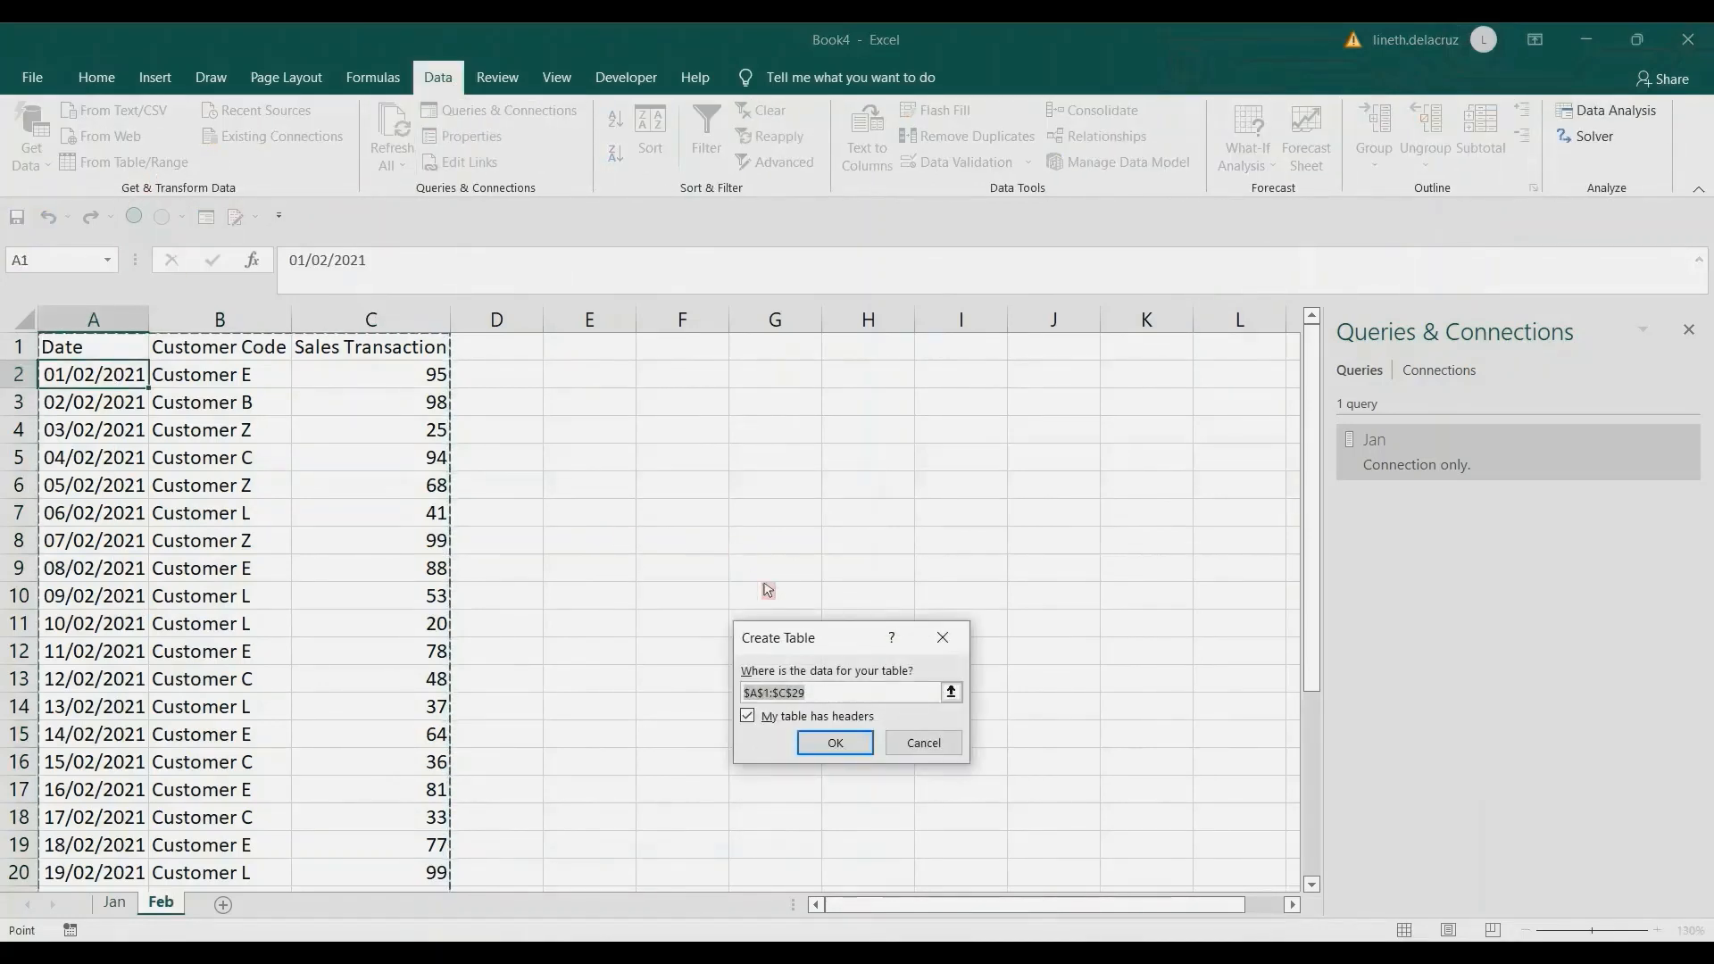
{"action": "left_click", "coordinate": [830, 742]}
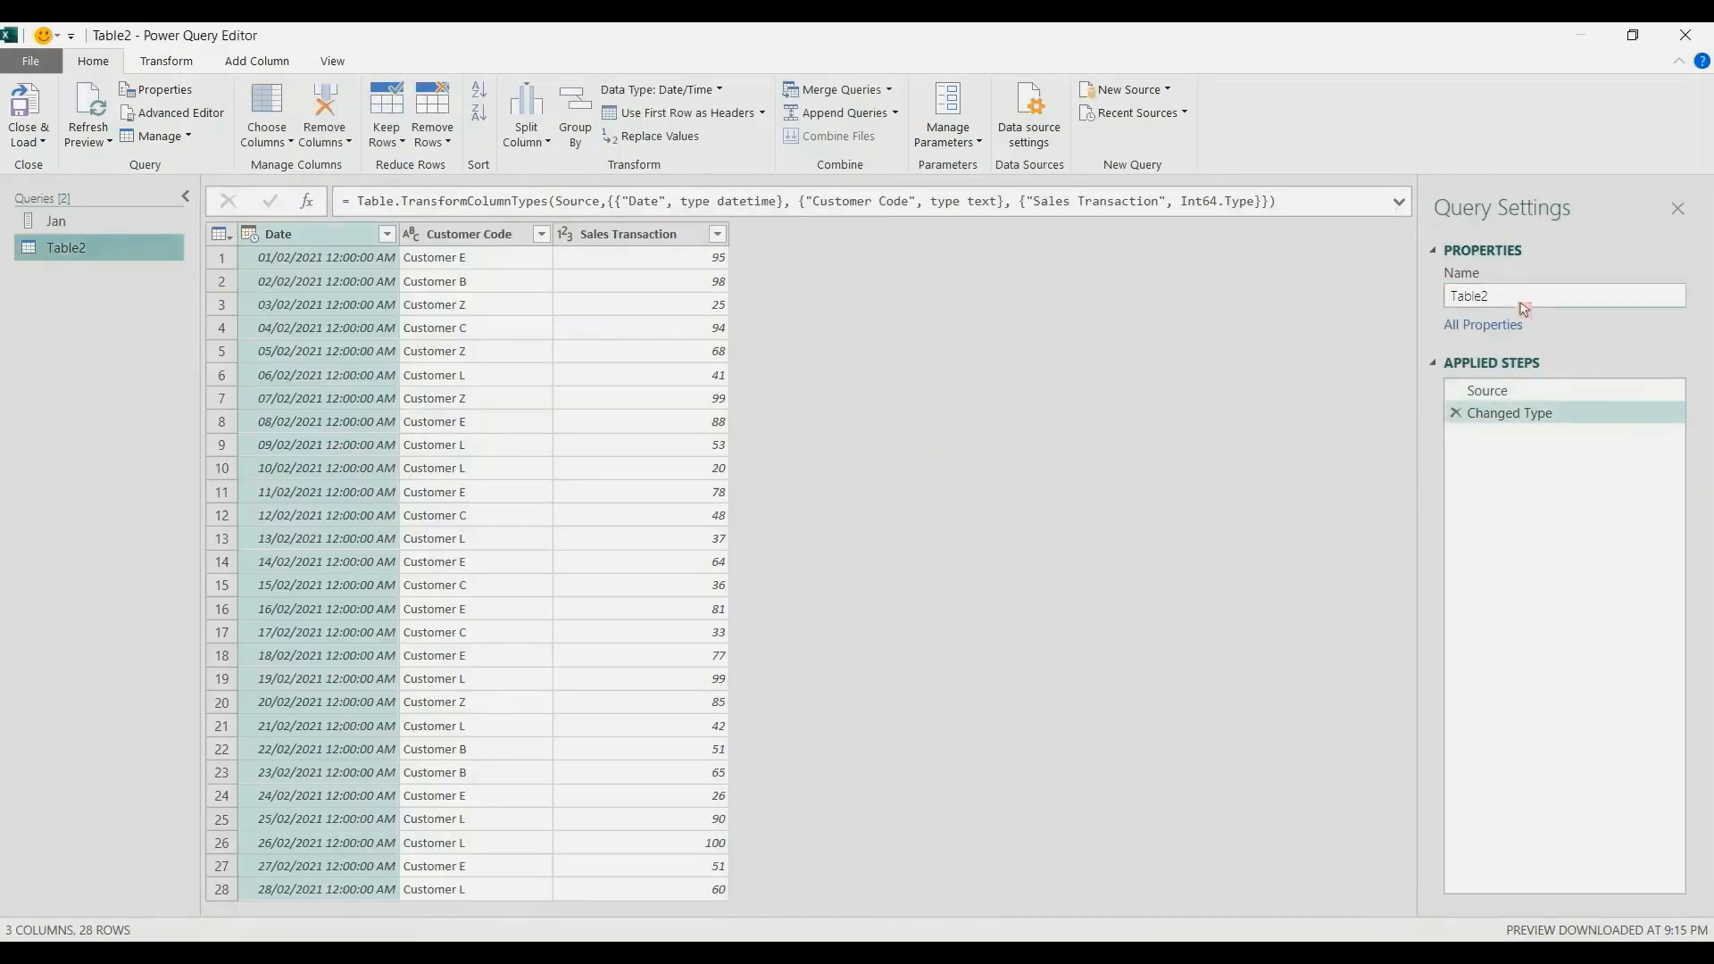
Rename the February sales query to Feb and convert its Customer Code column to a list.
{"action": "left_click_drag", "start_coordinate": [1520, 300], "coordinate": [1387, 300]}
{"action": "type", "text": "Feb"}
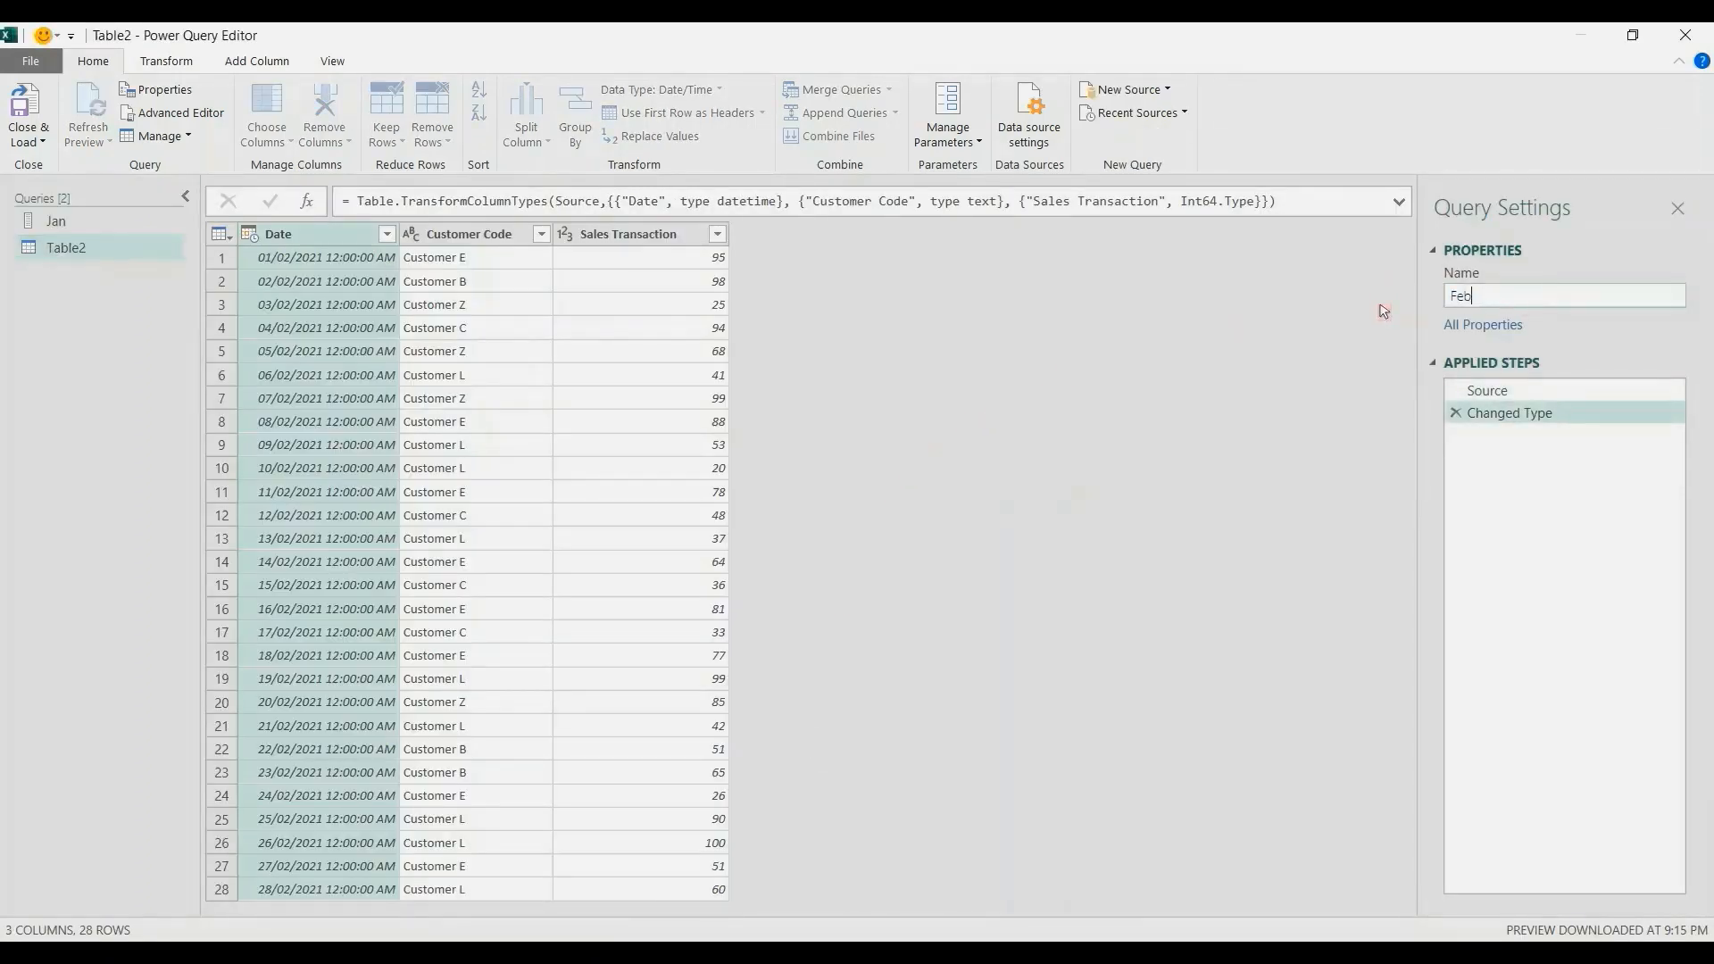
{"action": "key", "text": "Return"}
{"action": "left_click", "coordinate": [462, 240]}
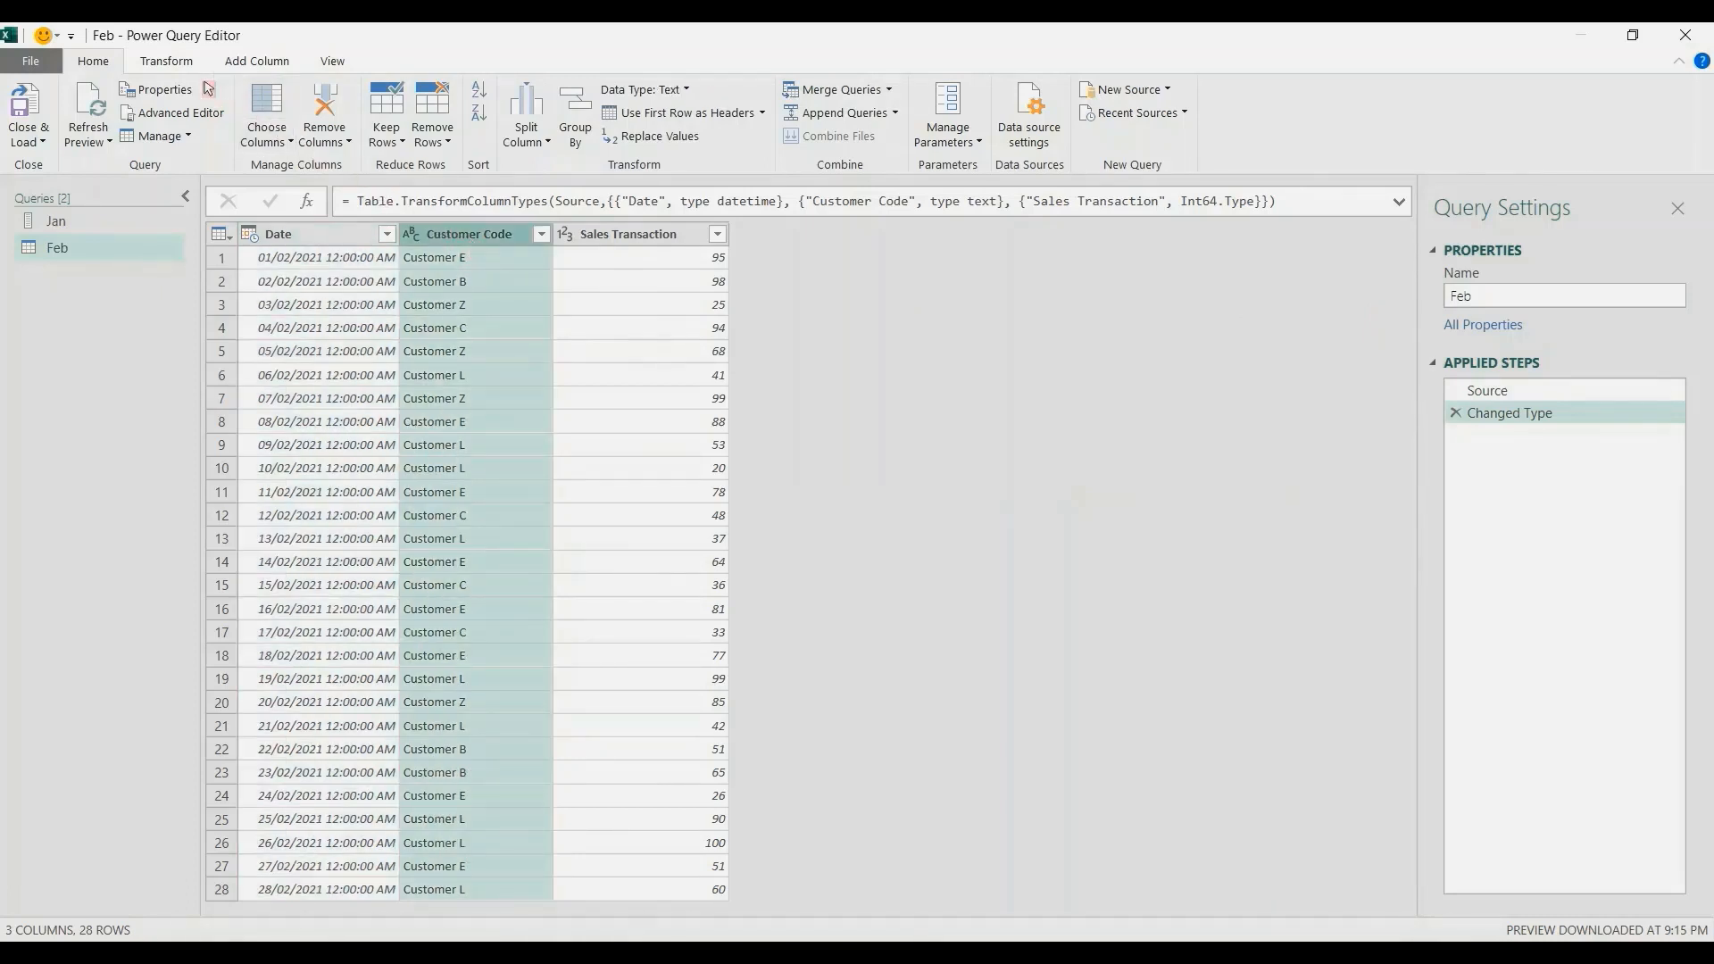
{"action": "left_click", "coordinate": [168, 62]}
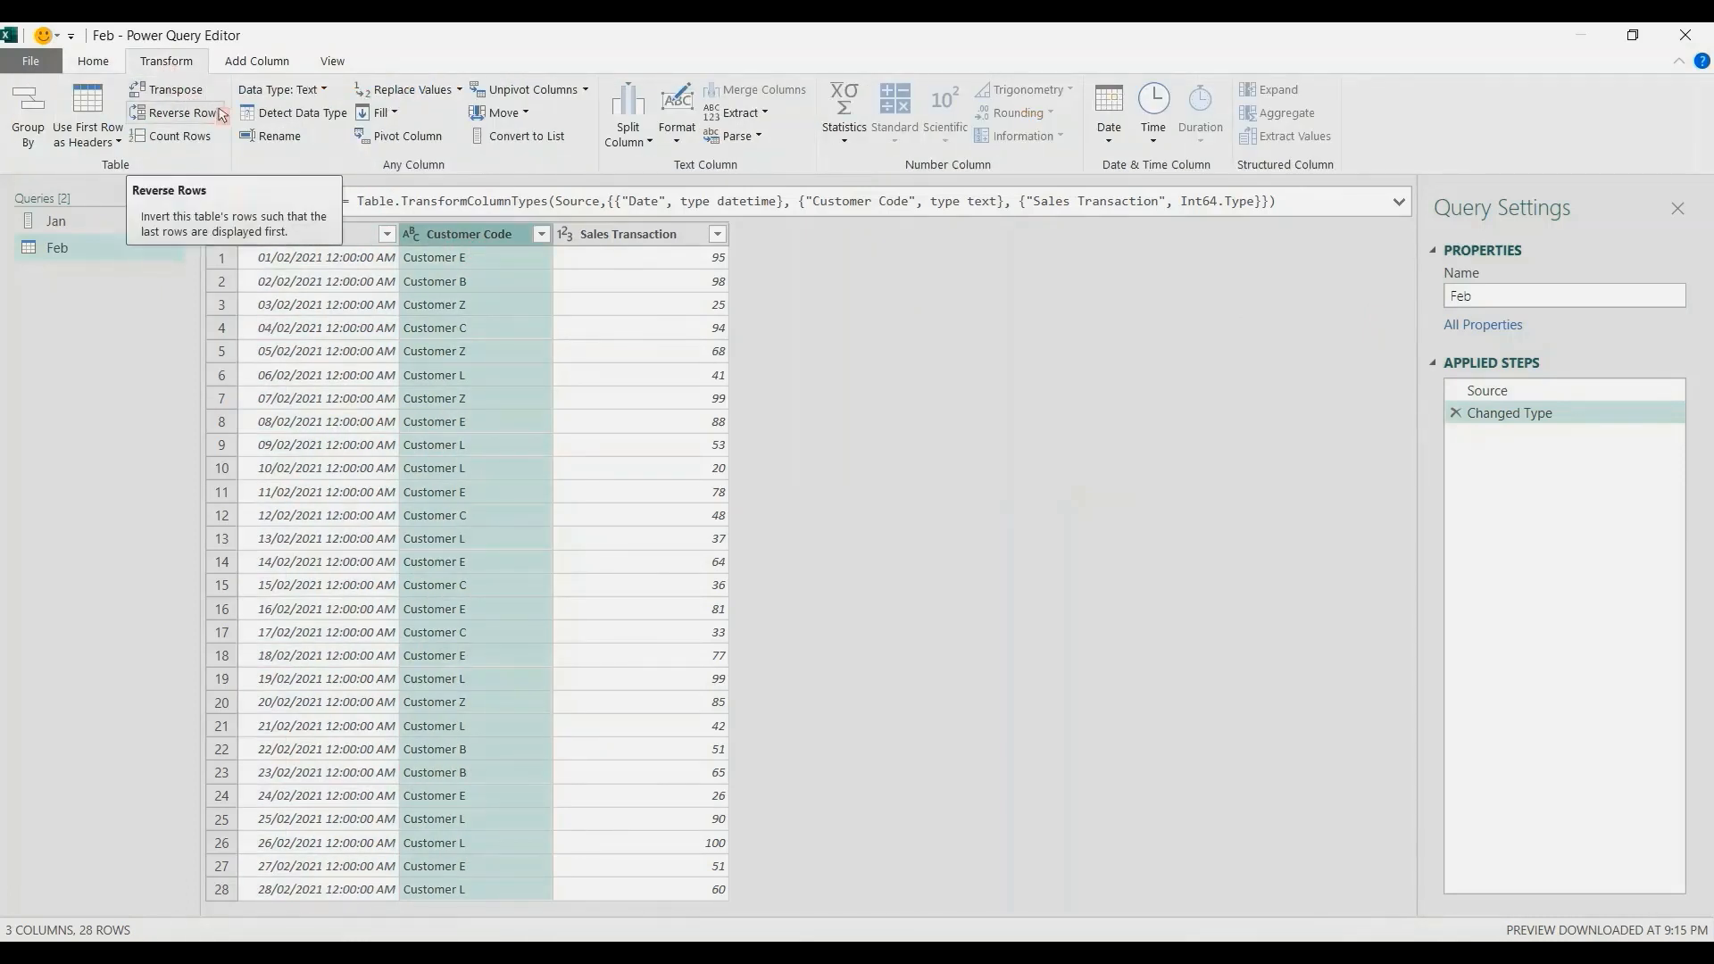
{"action": "left_click", "coordinate": [519, 139]}
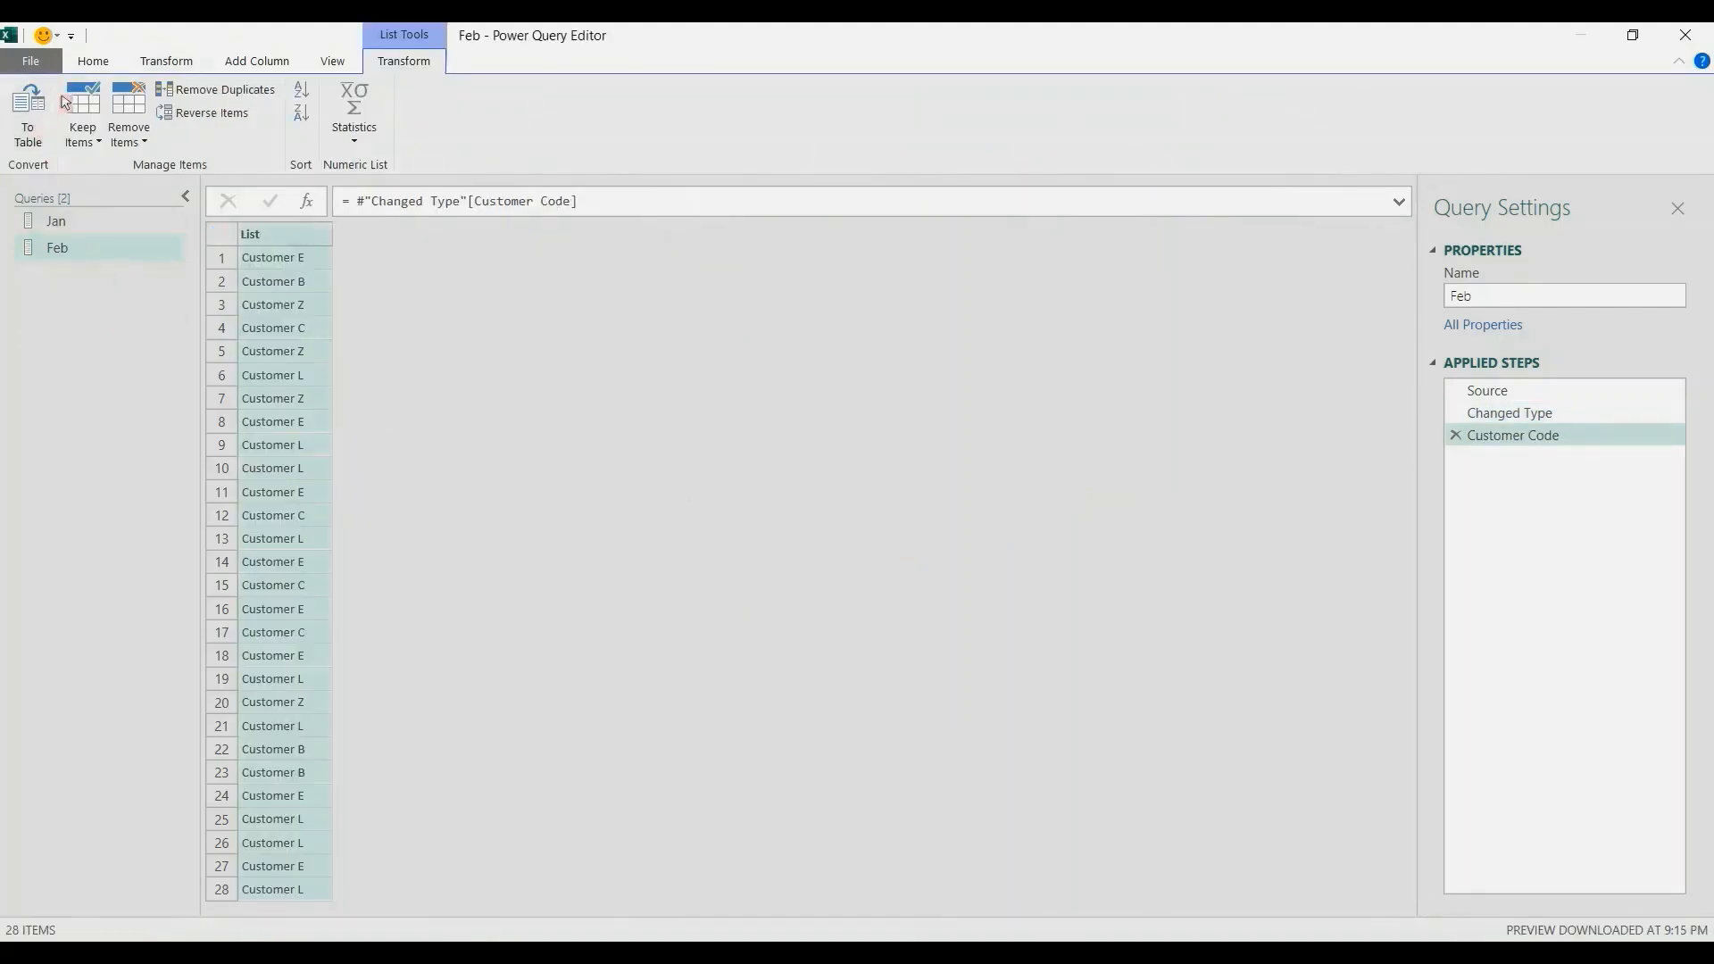
Close the query editor and load the Feb query as a connection only.
{"action": "left_click", "coordinate": [85, 63]}
{"action": "left_click", "coordinate": [39, 143]}
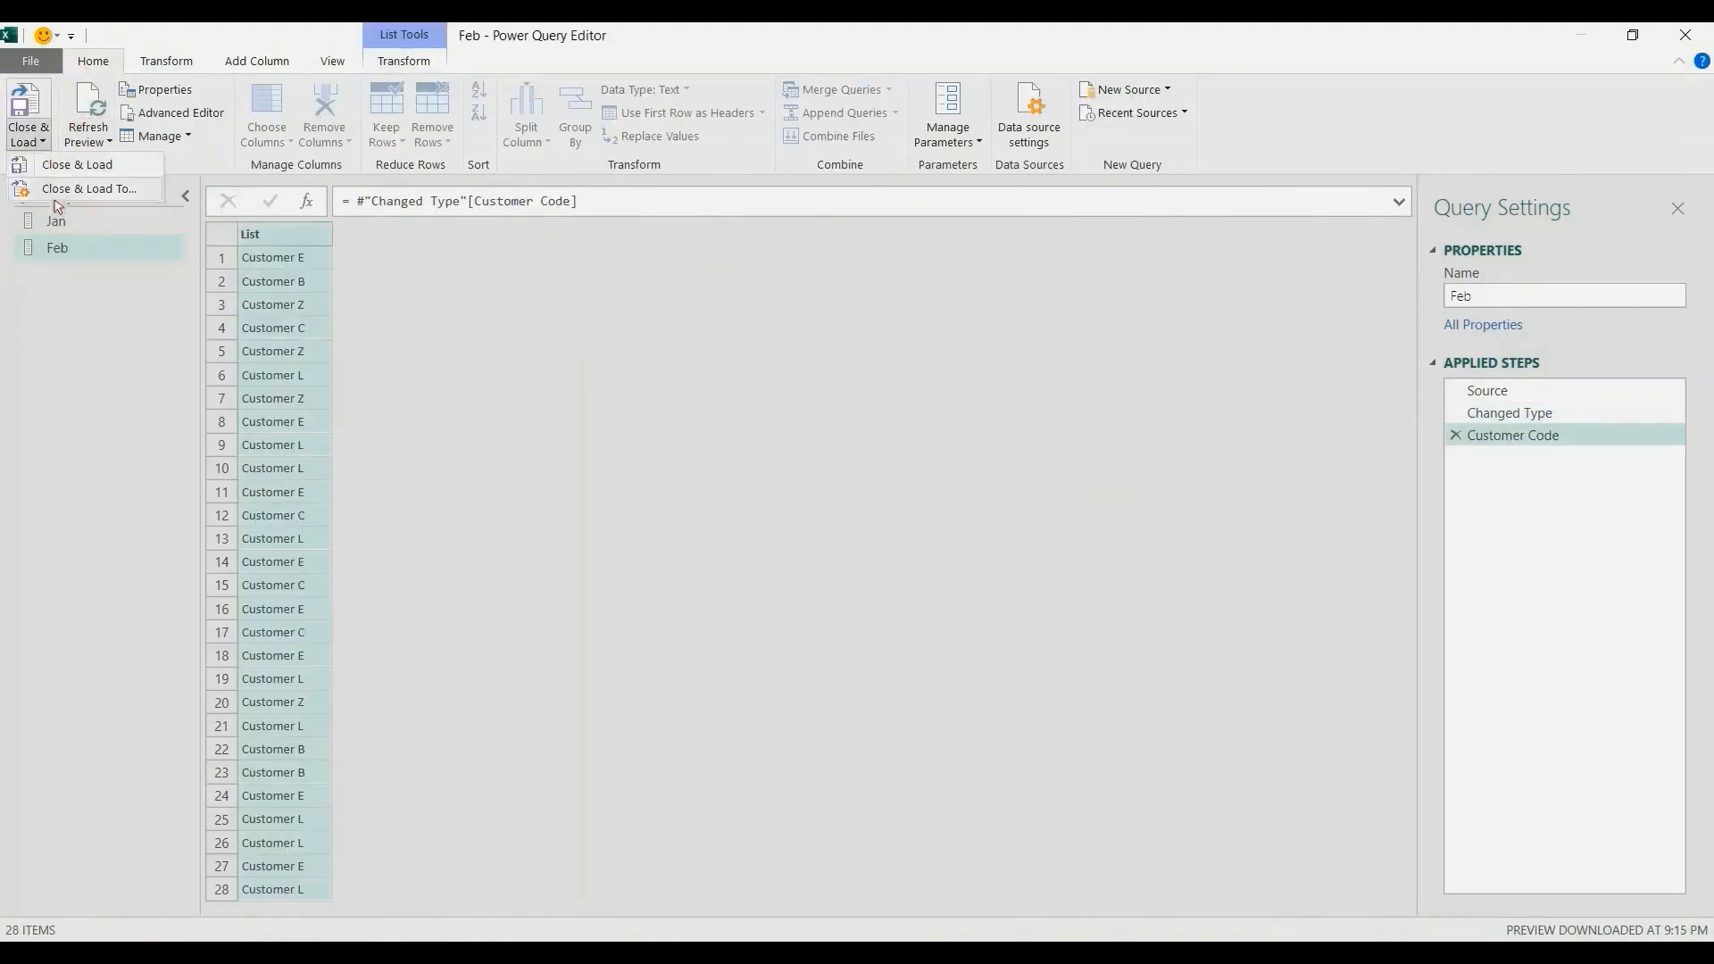
{"action": "left_click", "coordinate": [62, 191]}
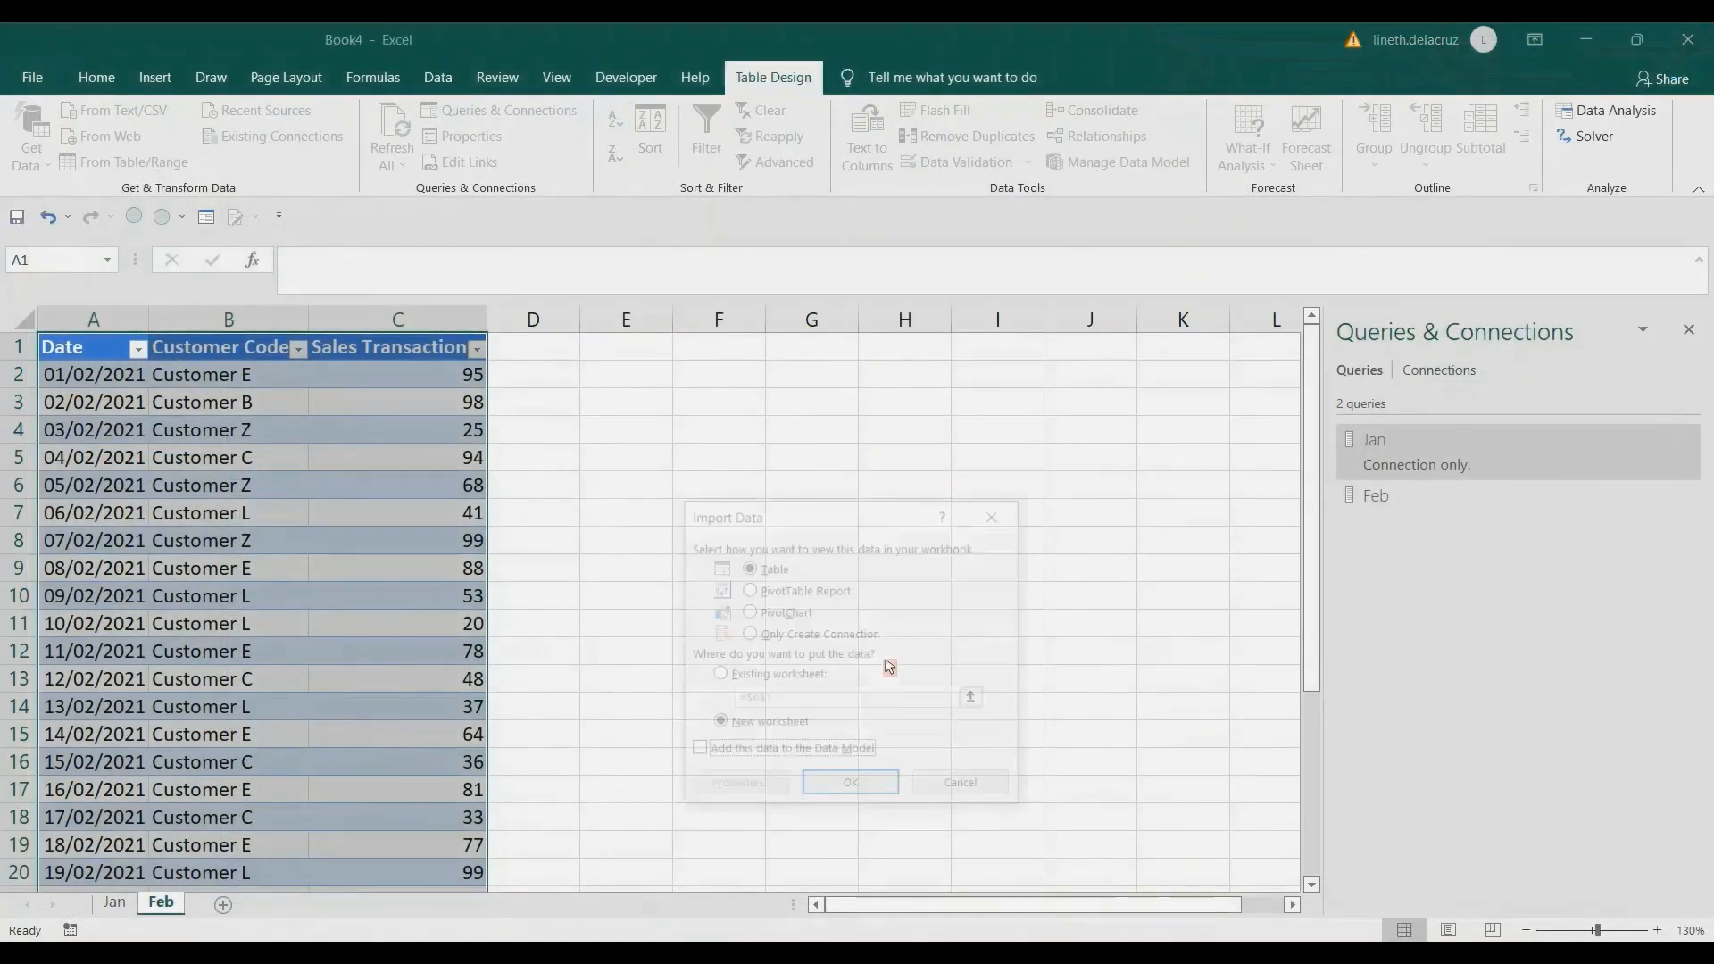
{"action": "left_click", "coordinate": [766, 635]}
{"action": "left_click", "coordinate": [846, 787]}
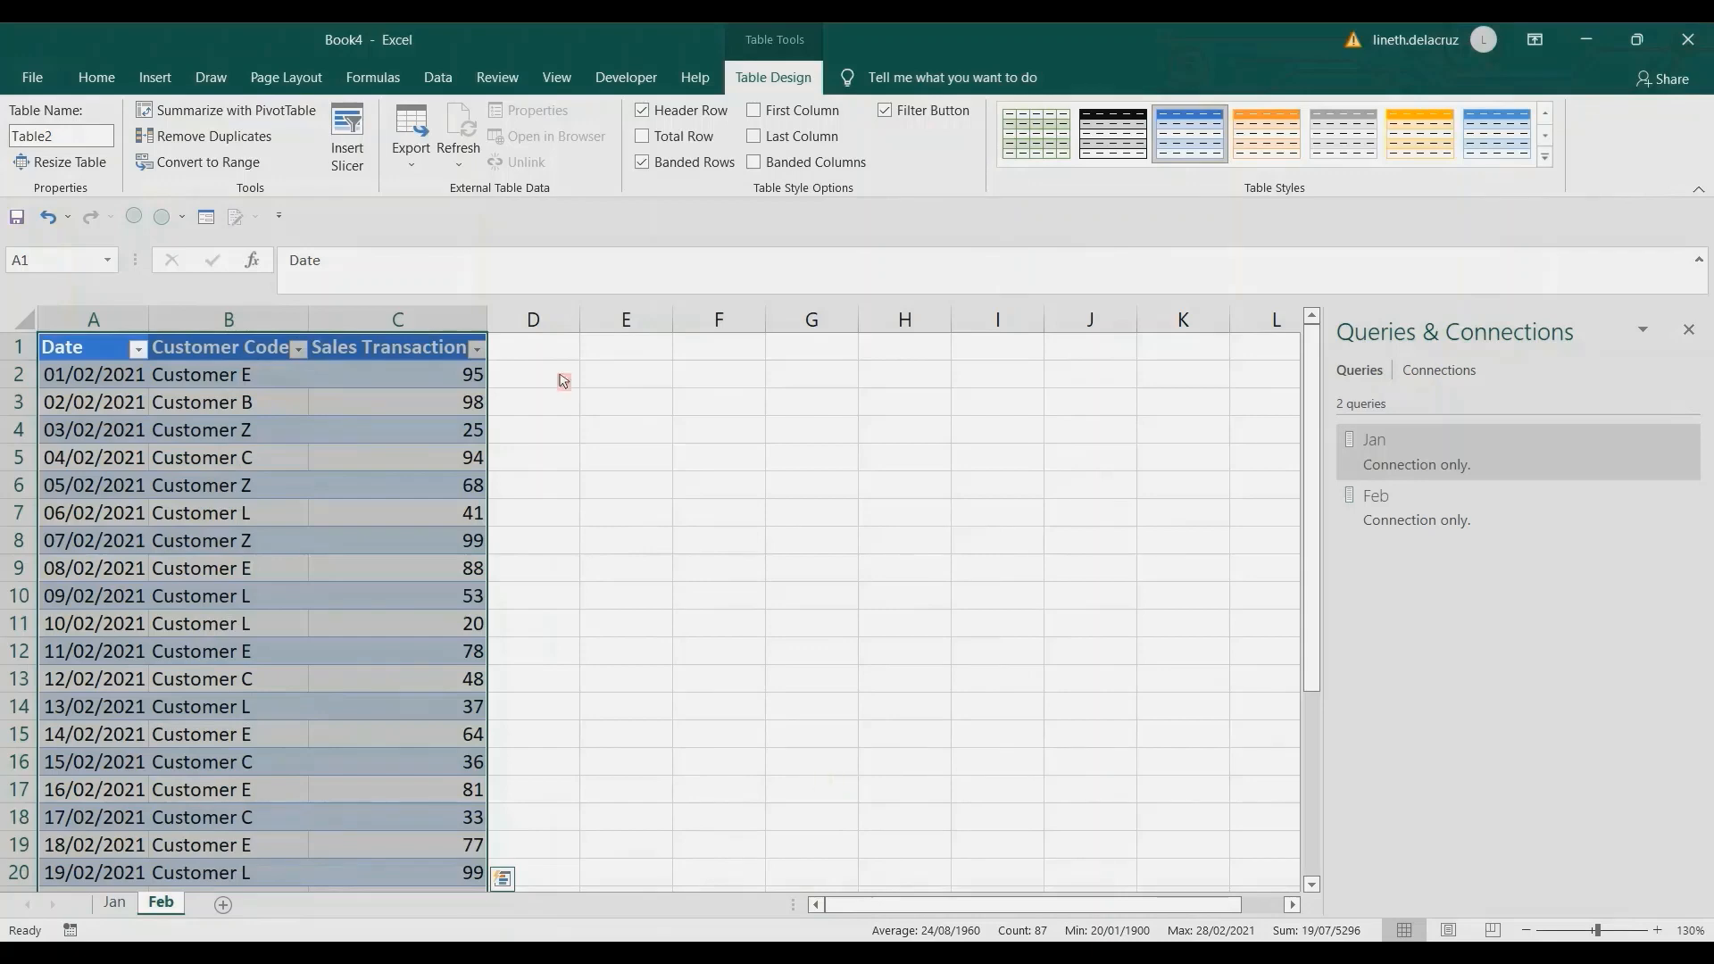
Create a blank query with the formula =List.Intersect({Jan, Feb}) to find the customers common to both lists.
{"action": "left_click", "coordinate": [438, 77]}
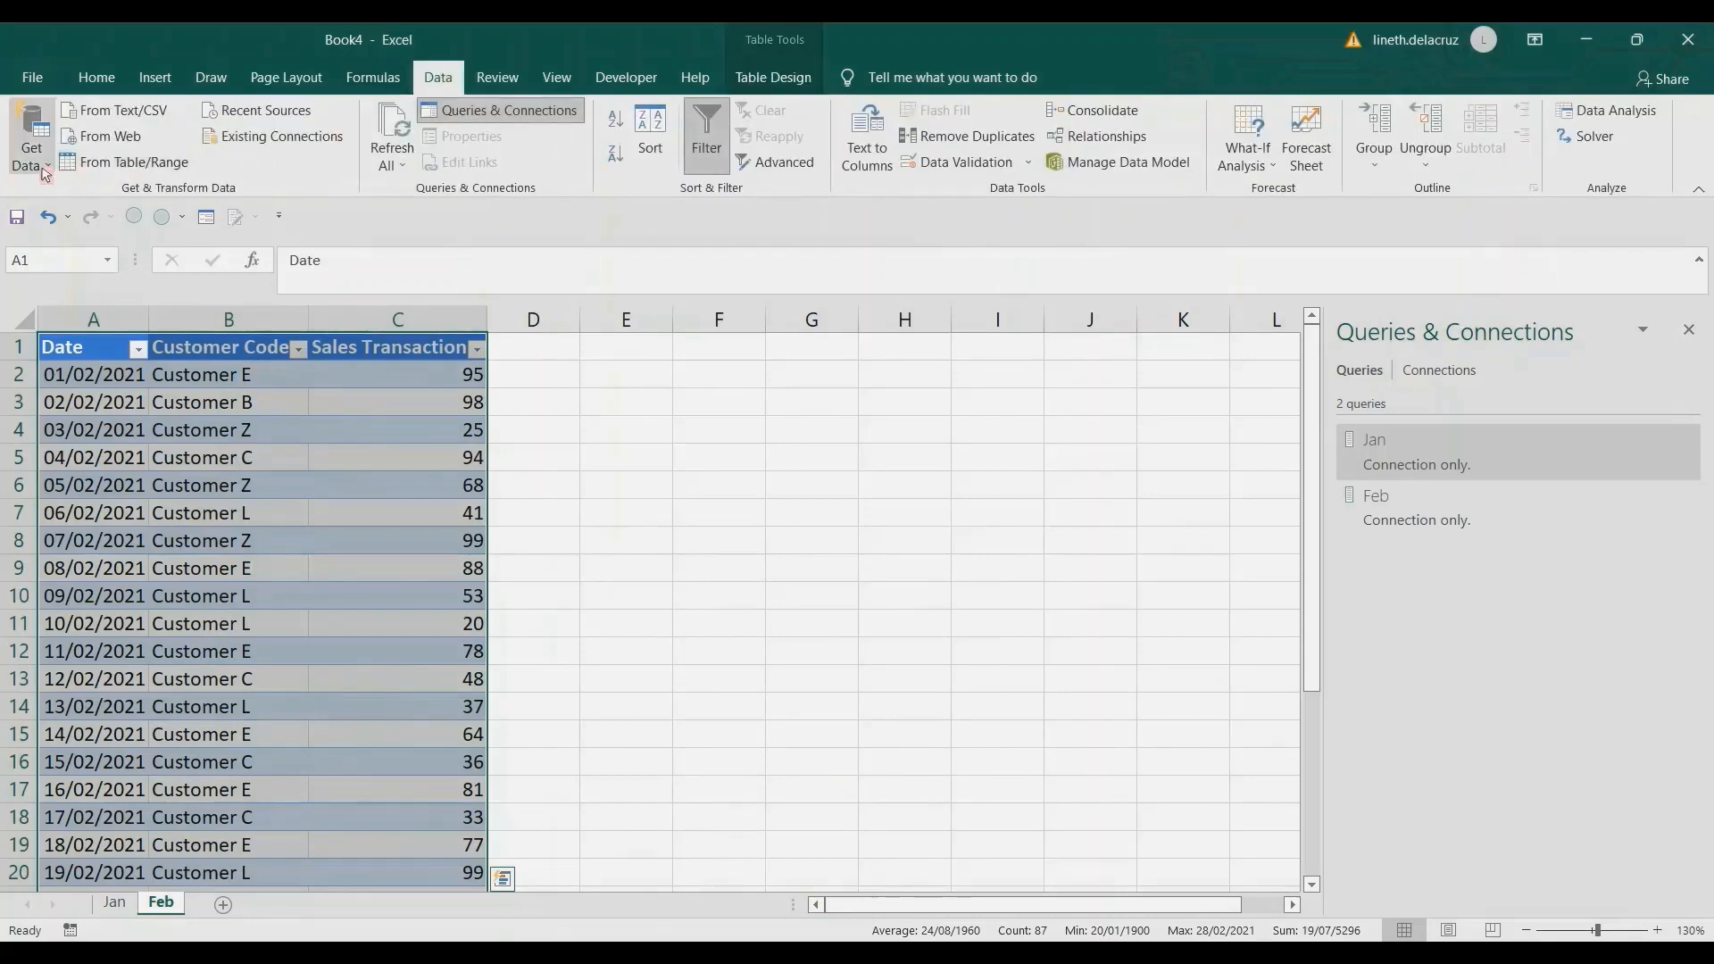
{"action": "left_click", "coordinate": [31, 143]}
{"action": "mouse_move", "coordinate": [181, 412]}
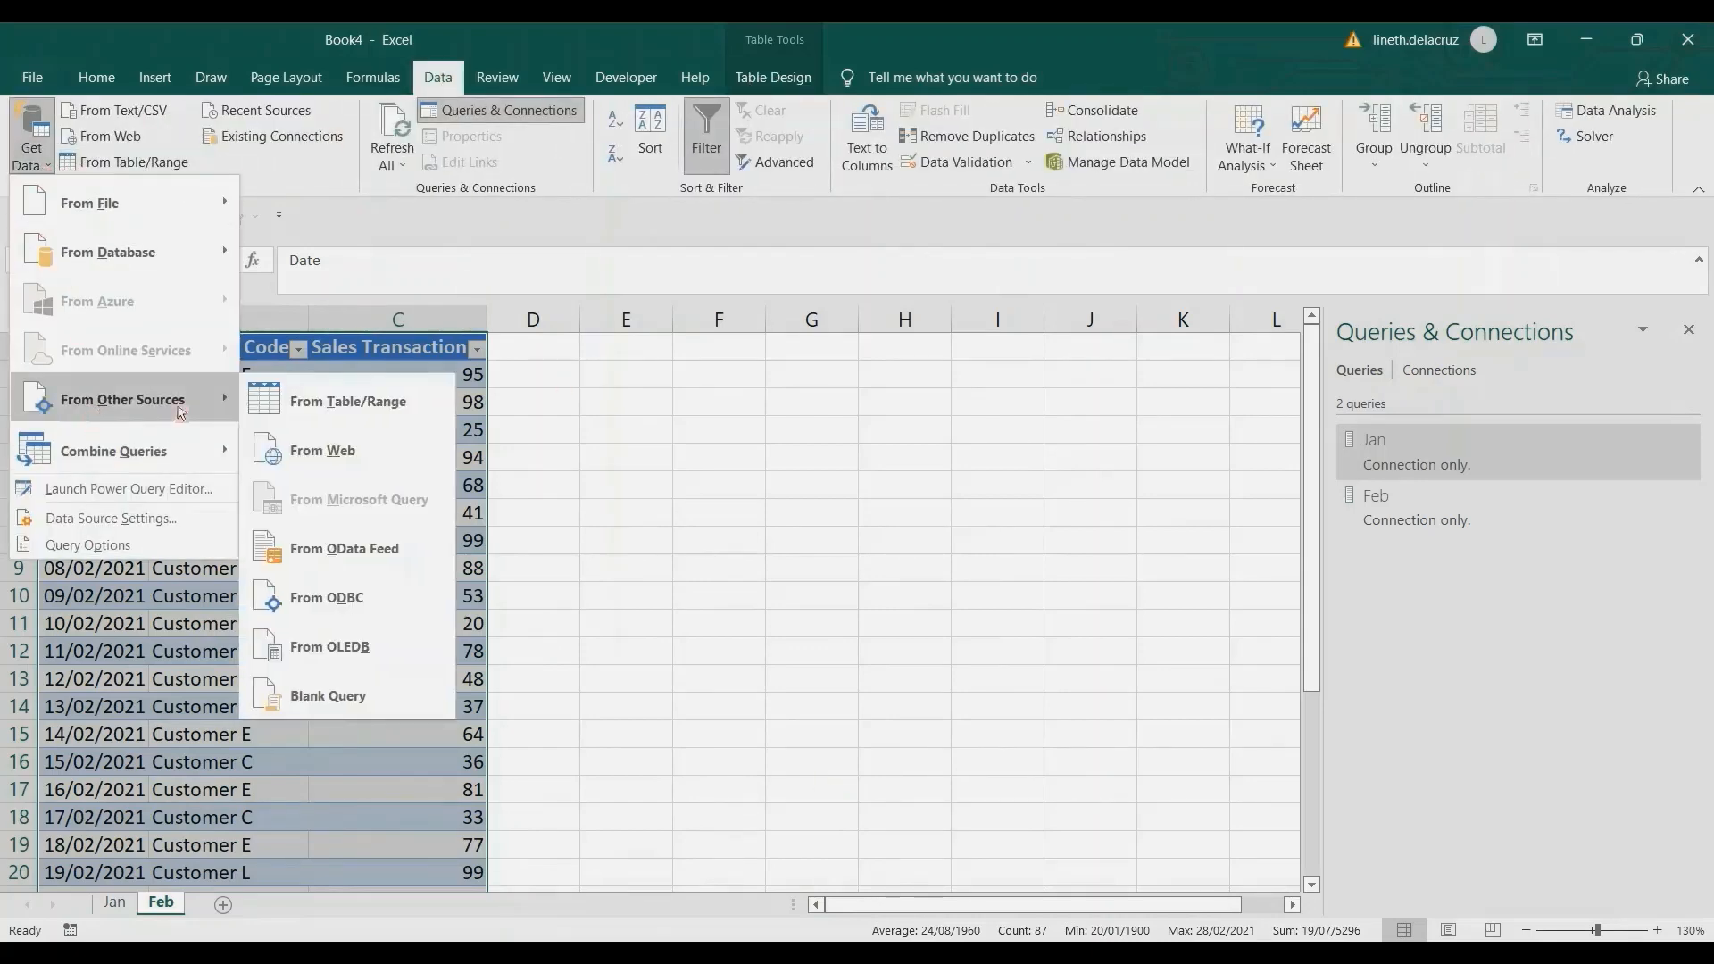
{"action": "left_click", "coordinate": [339, 705]}
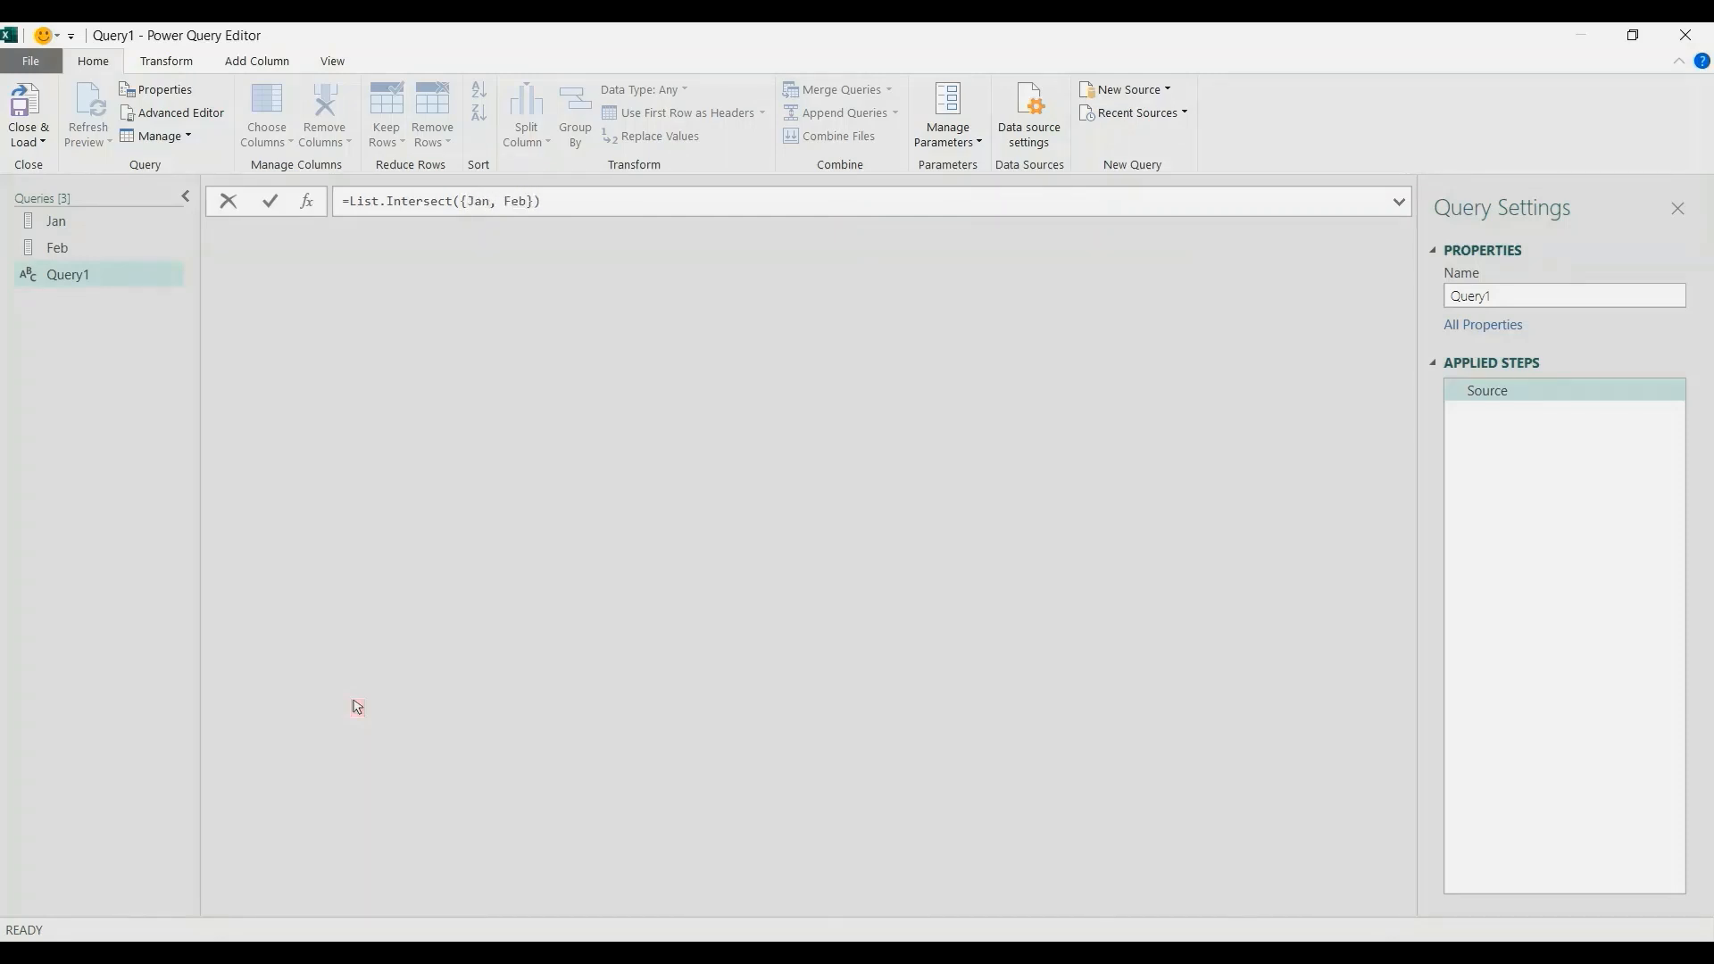
{"action": "key", "text": "Return"}
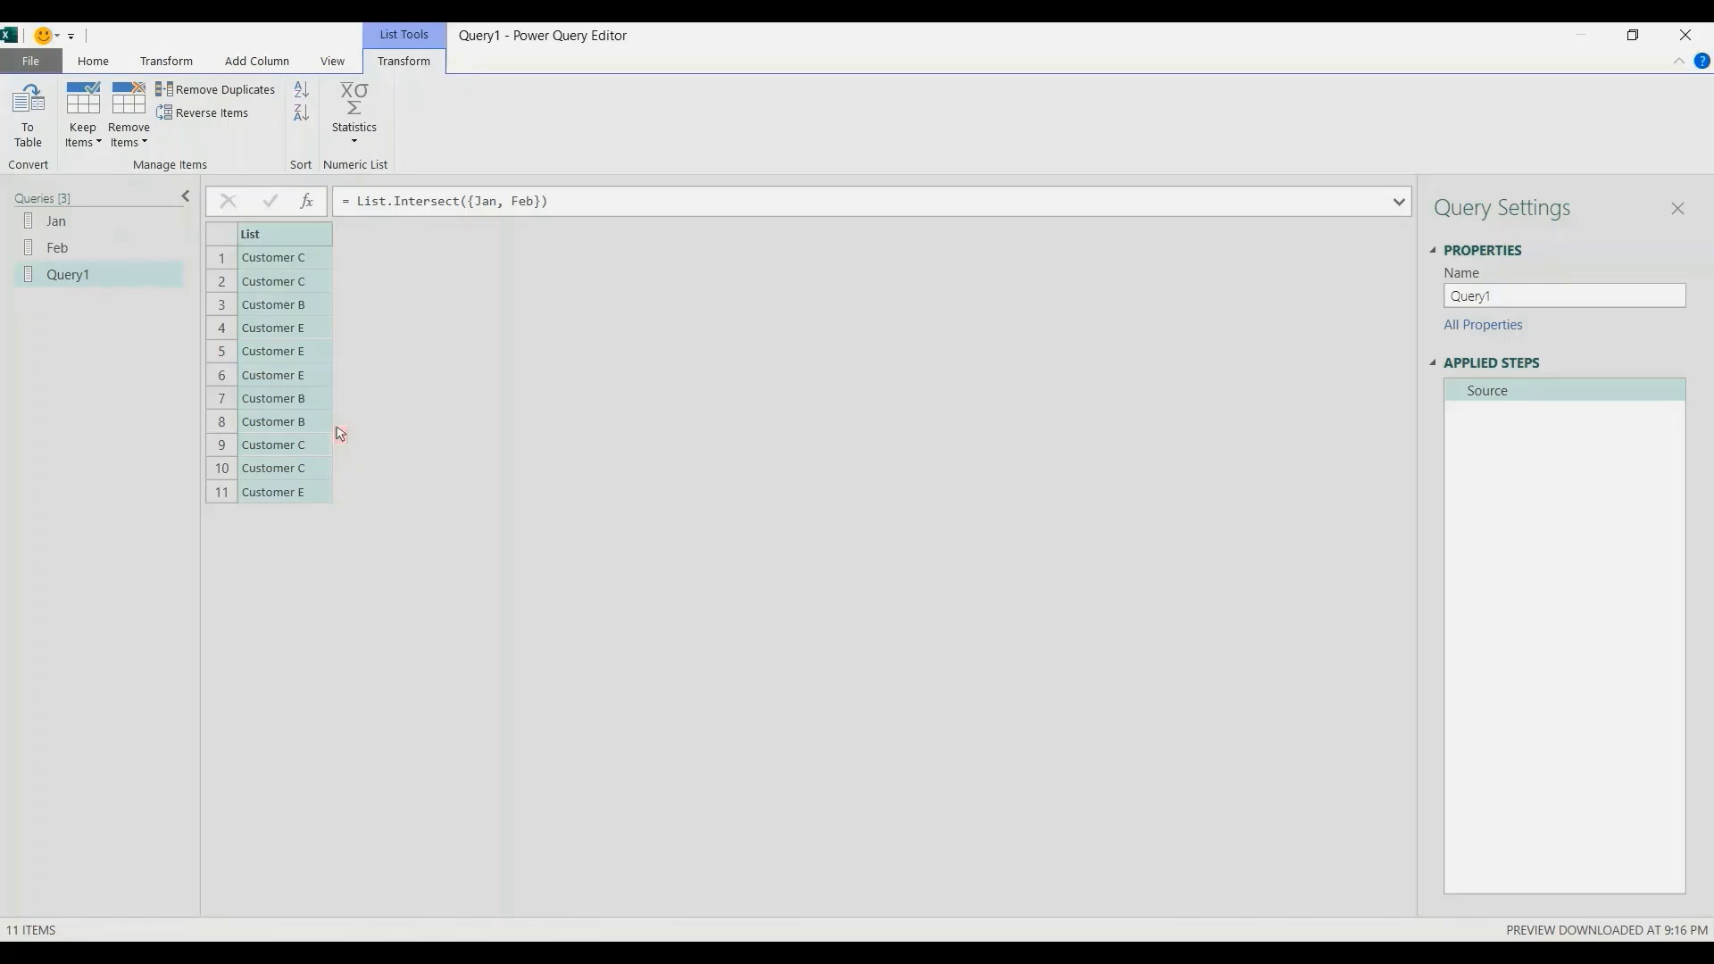
Wrap the intersection formula in List.Distinct, making it = List.Distinct(List.Intersect({Jan, Feb})), to remove the duplicate customers.
{"action": "left_click", "coordinate": [357, 201]}
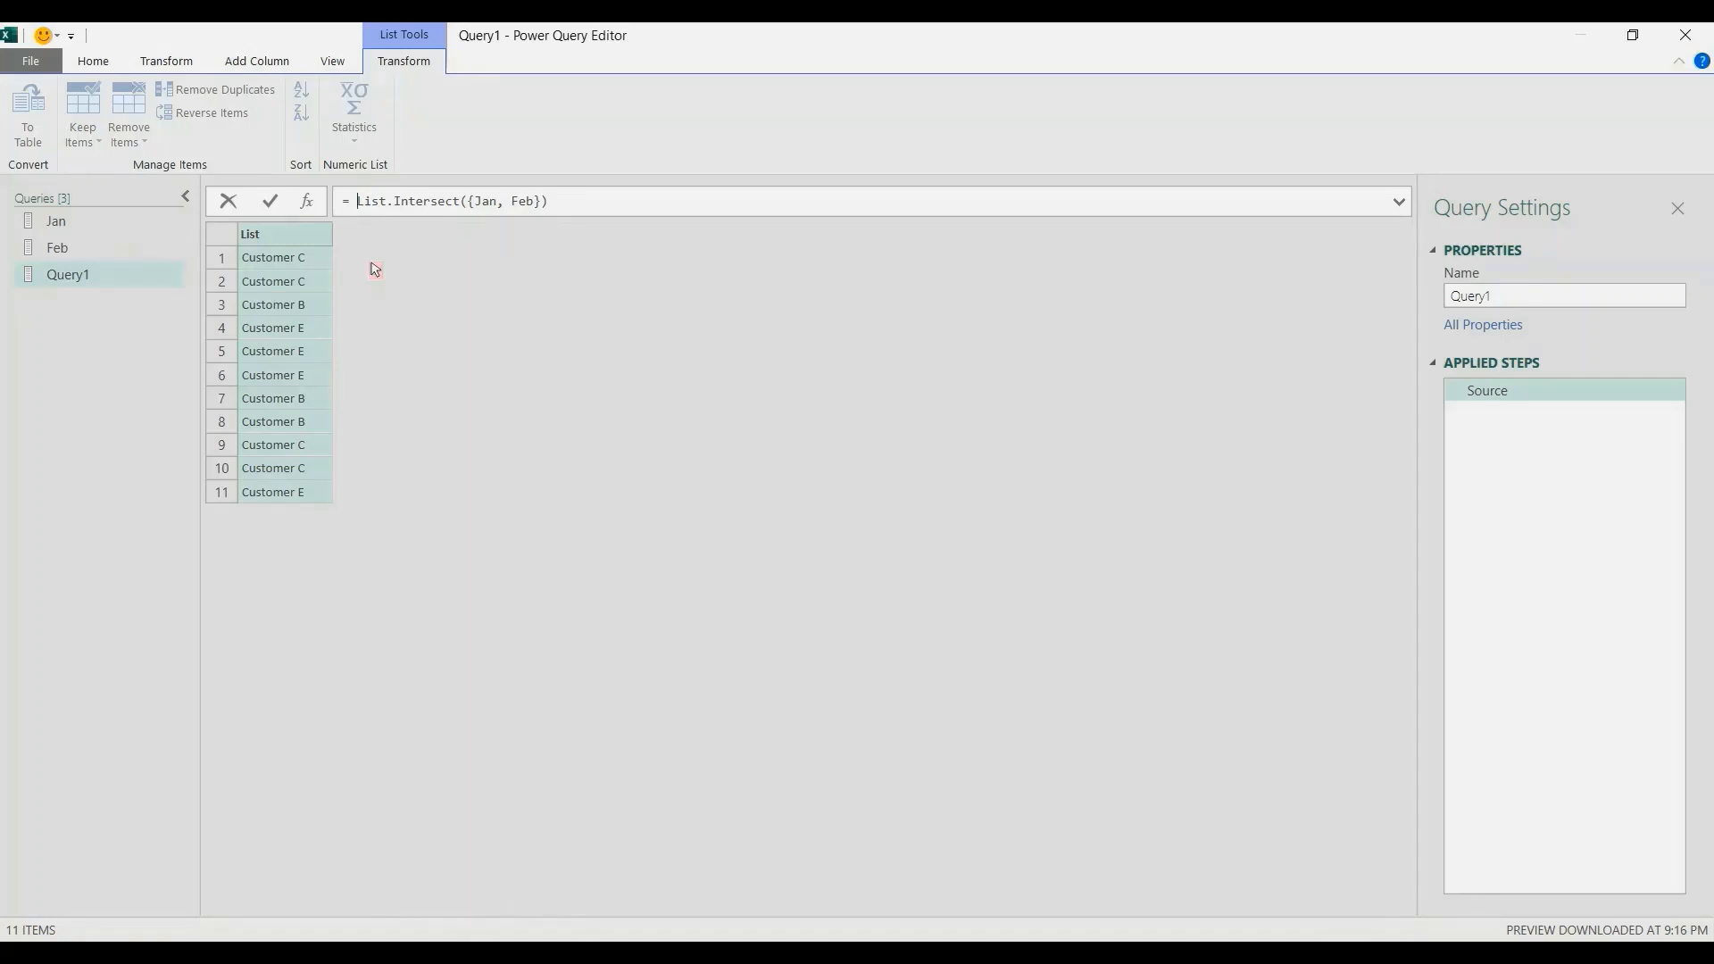
{"action": "type", "text": "List.Distinct("}
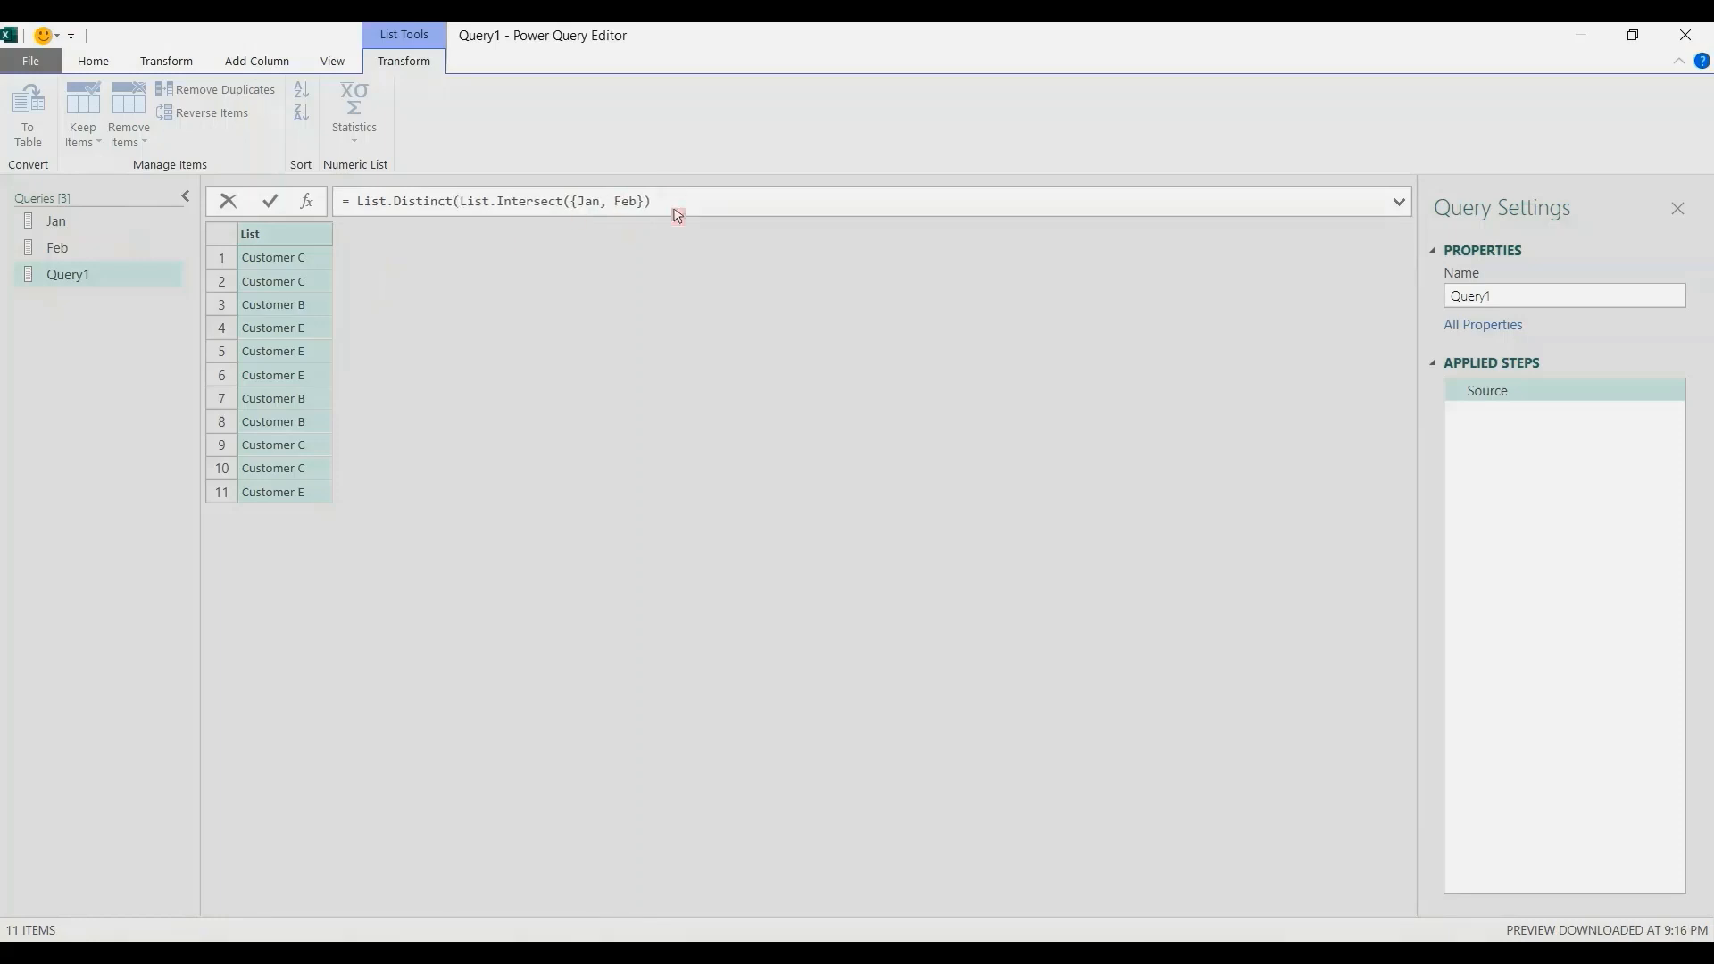
{"action": "type", "text": ")"}
{"action": "key", "text": "Return"}
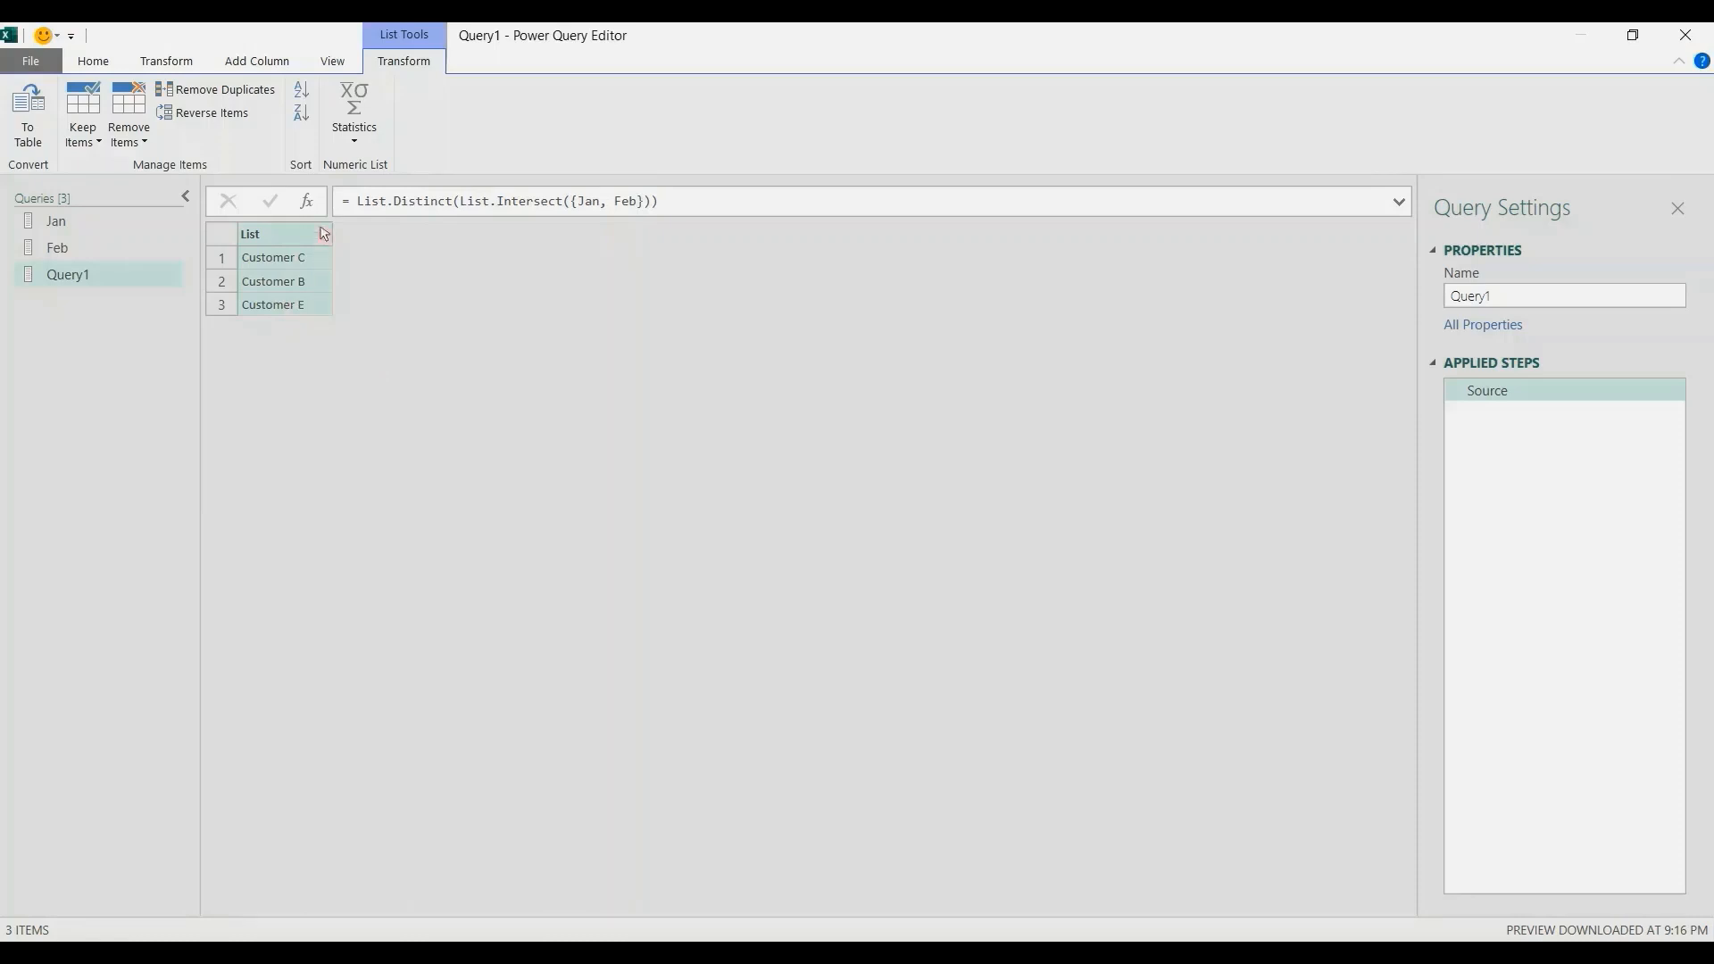
Wrap the formula in List.Sort with ascending order, making it = List.Sort(List.Distinct(List.Intersect({Jan, Feb})), Order.Ascending).
{"action": "left_click", "coordinate": [357, 200]}
{"action": "type", "text": "List.Dort"}
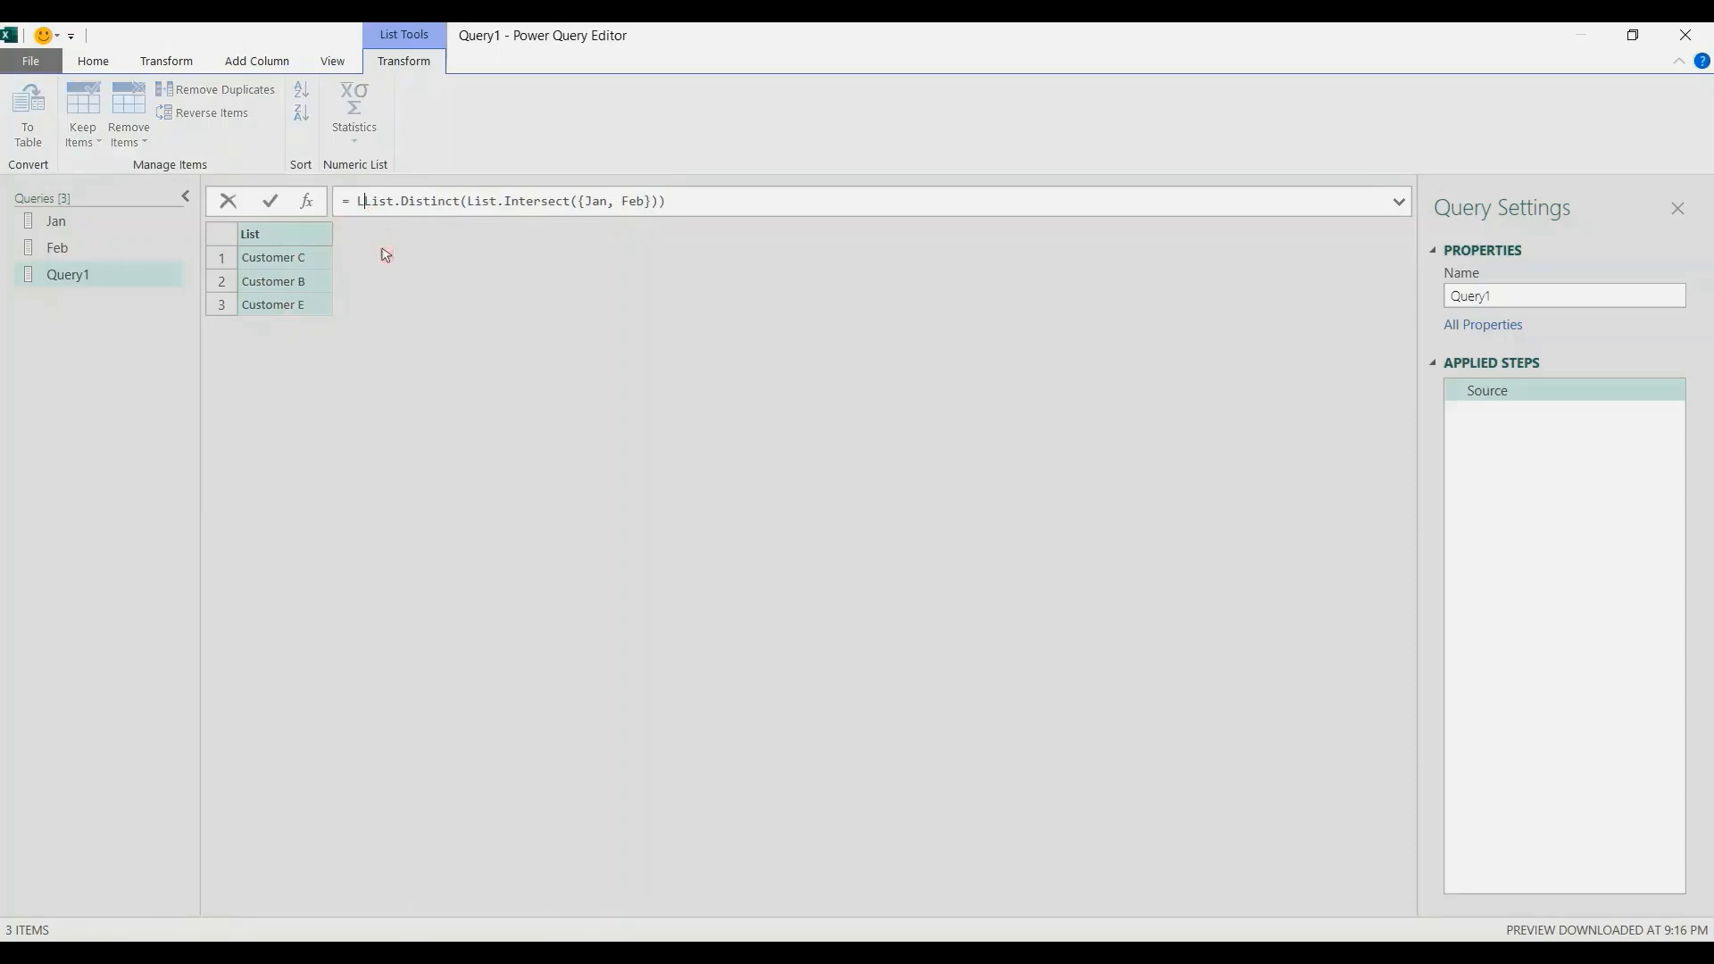
{"action": "key", "text": "BackSpace"}
{"action": "key", "text": "BackSpace"}
{"action": "key", "text": "BackSpace"}
{"action": "key", "text": "BackSpace"}
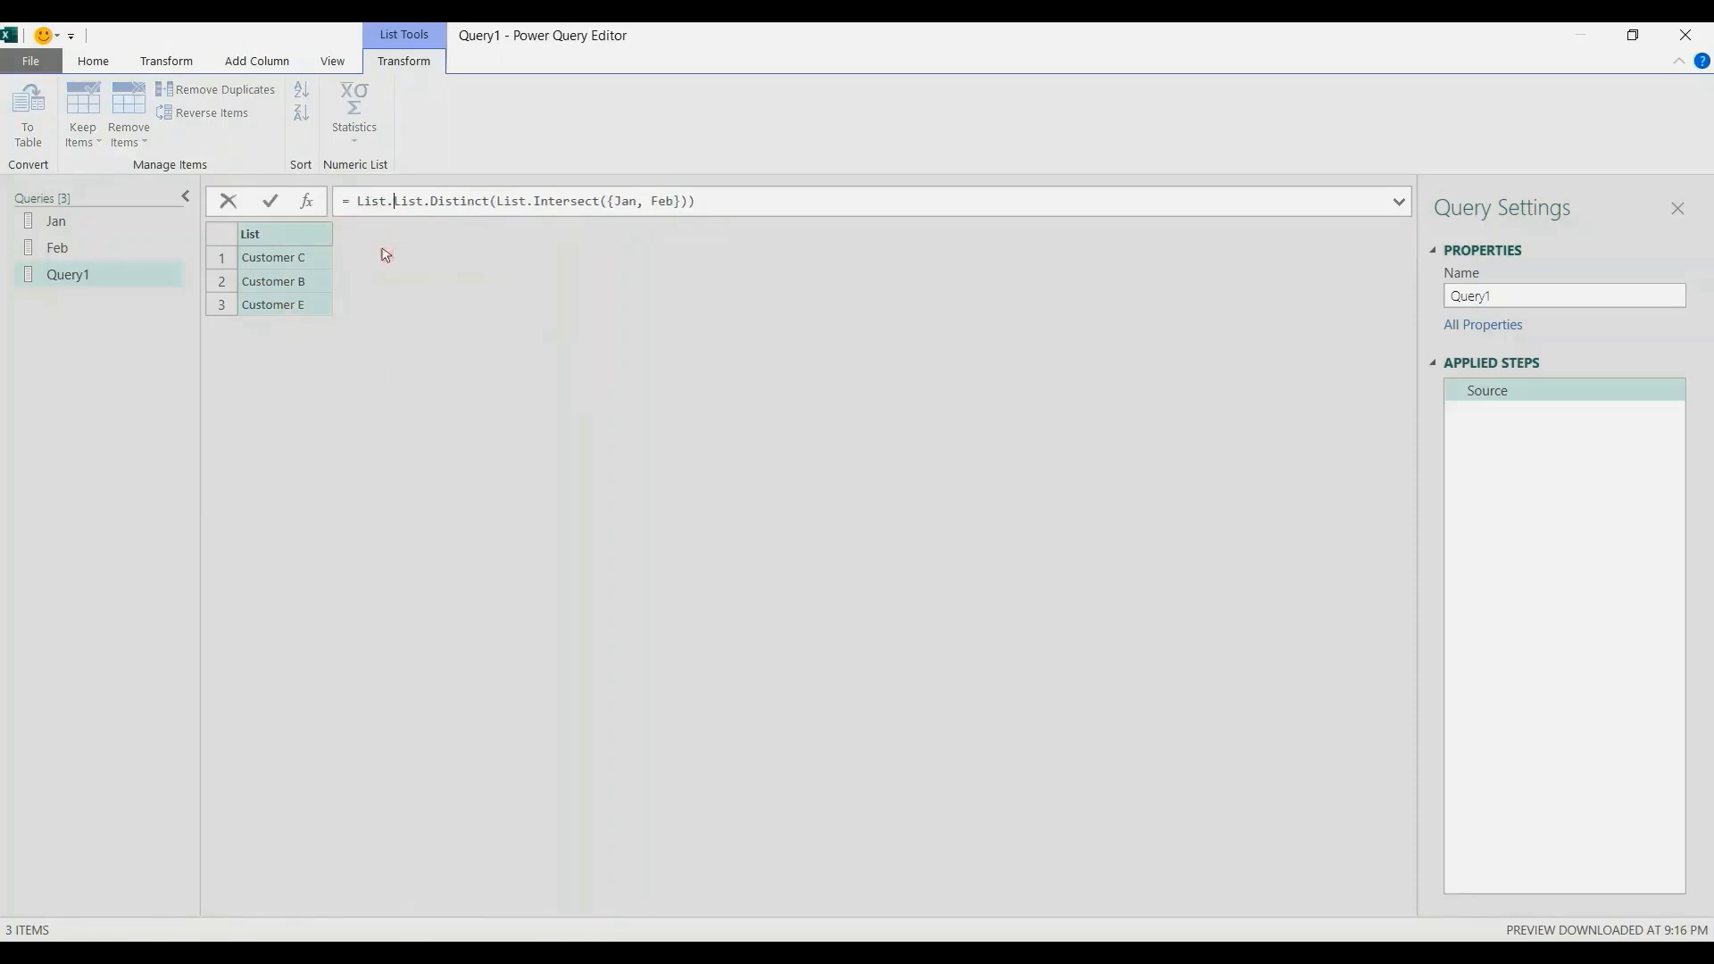
{"action": "type", "text": "Sort("}
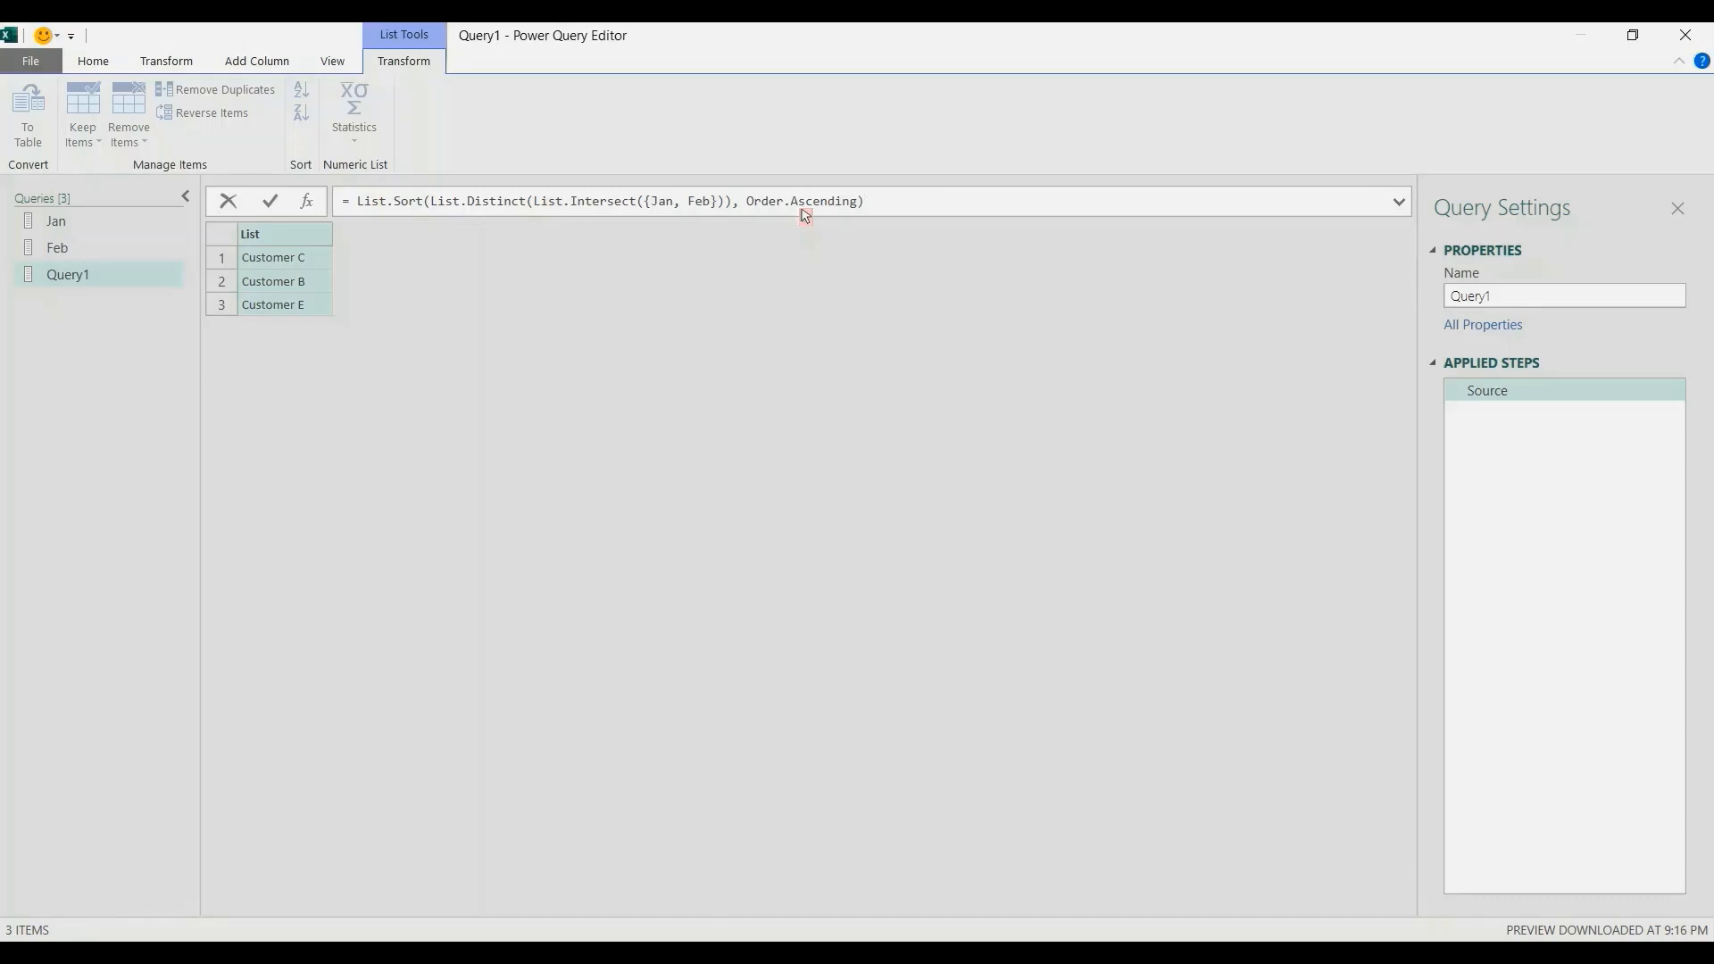
{"action": "key", "text": "Return"}
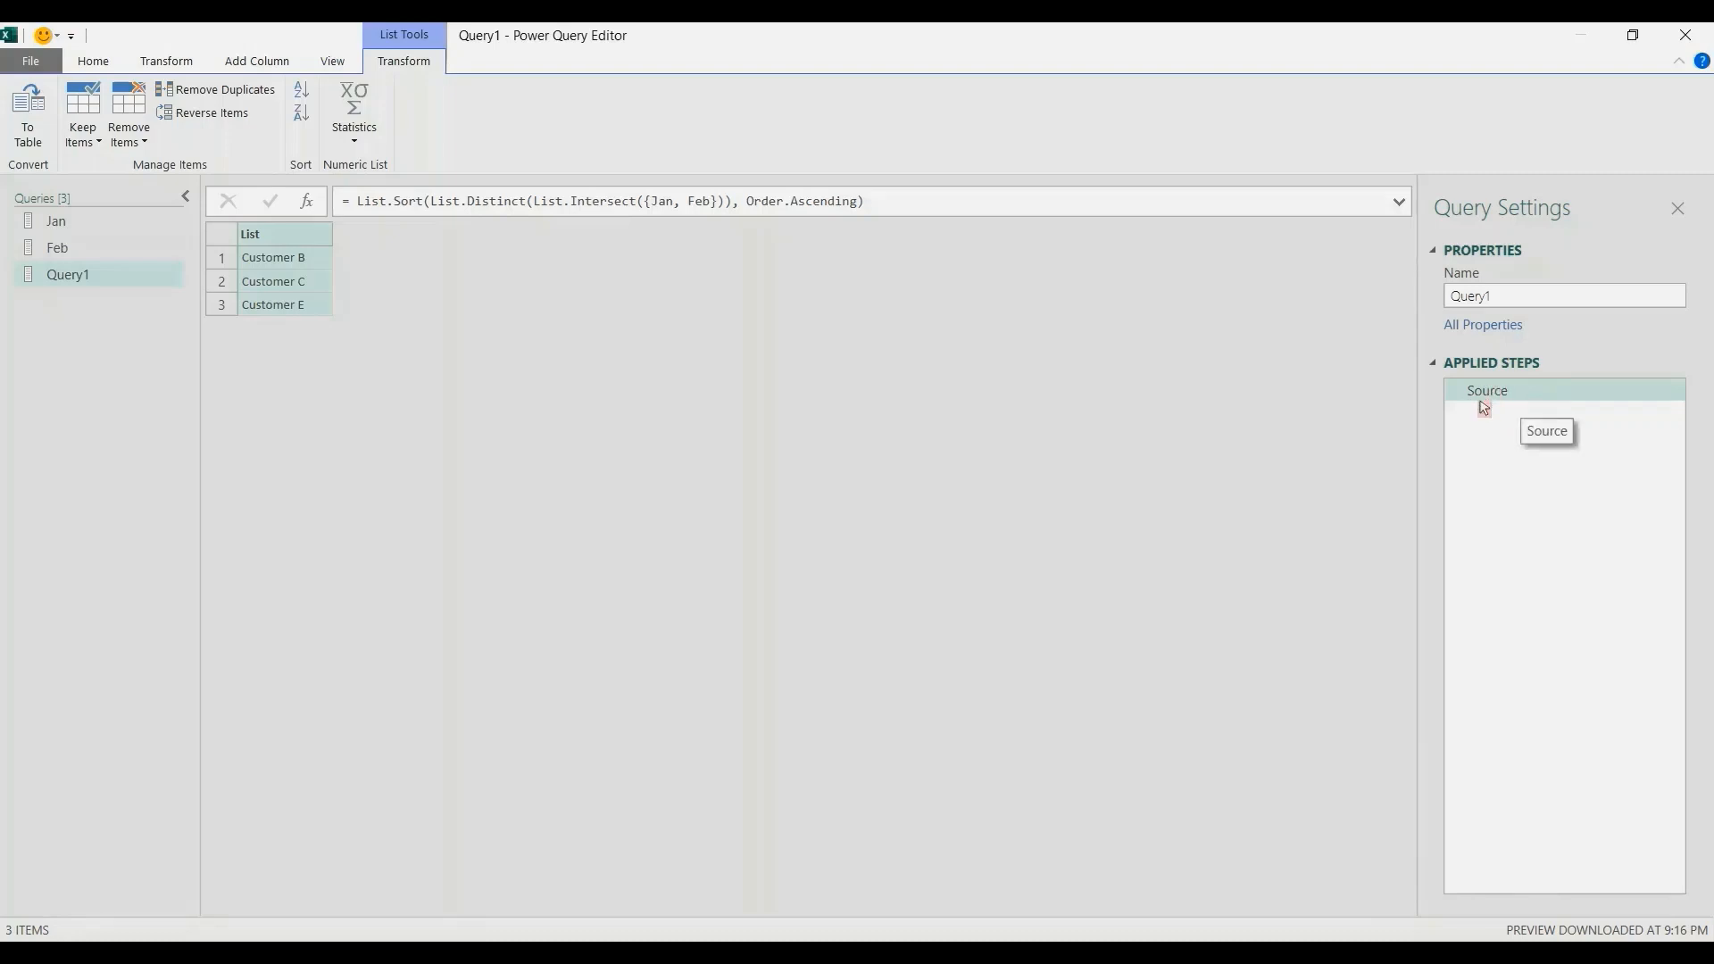
Rename the intersection query to List of Repeat Customers.
{"action": "left_click", "coordinate": [1538, 301]}
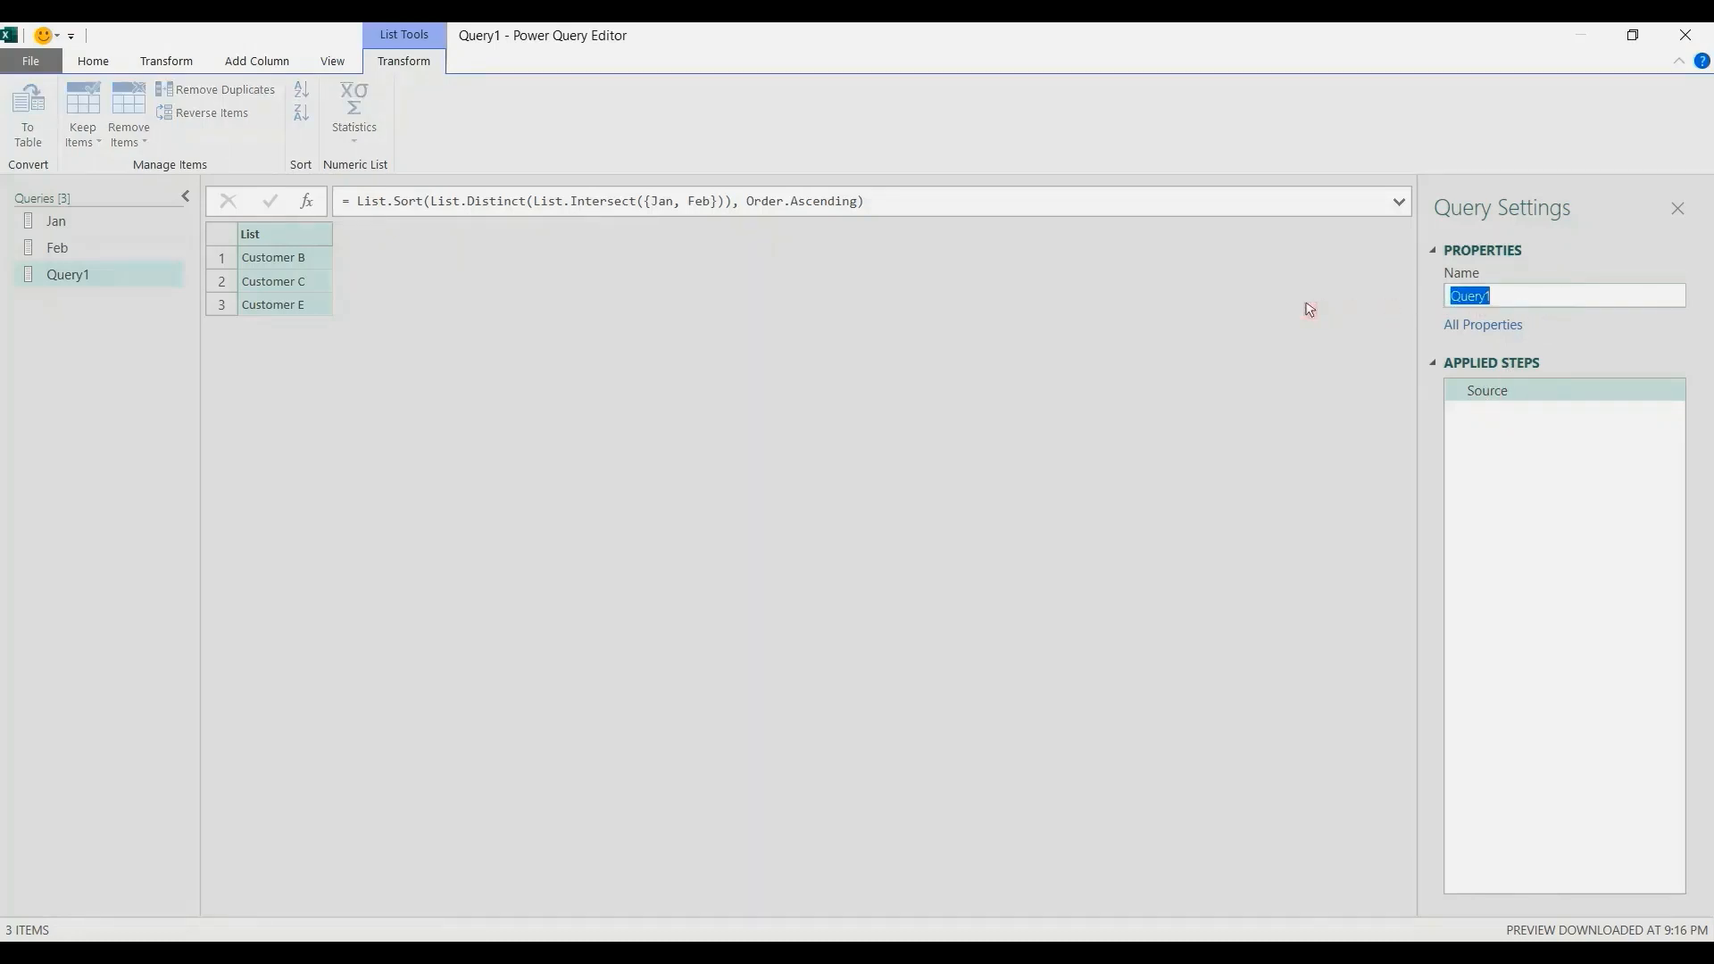
{"action": "type", "text": "List of Repeat Customers"}
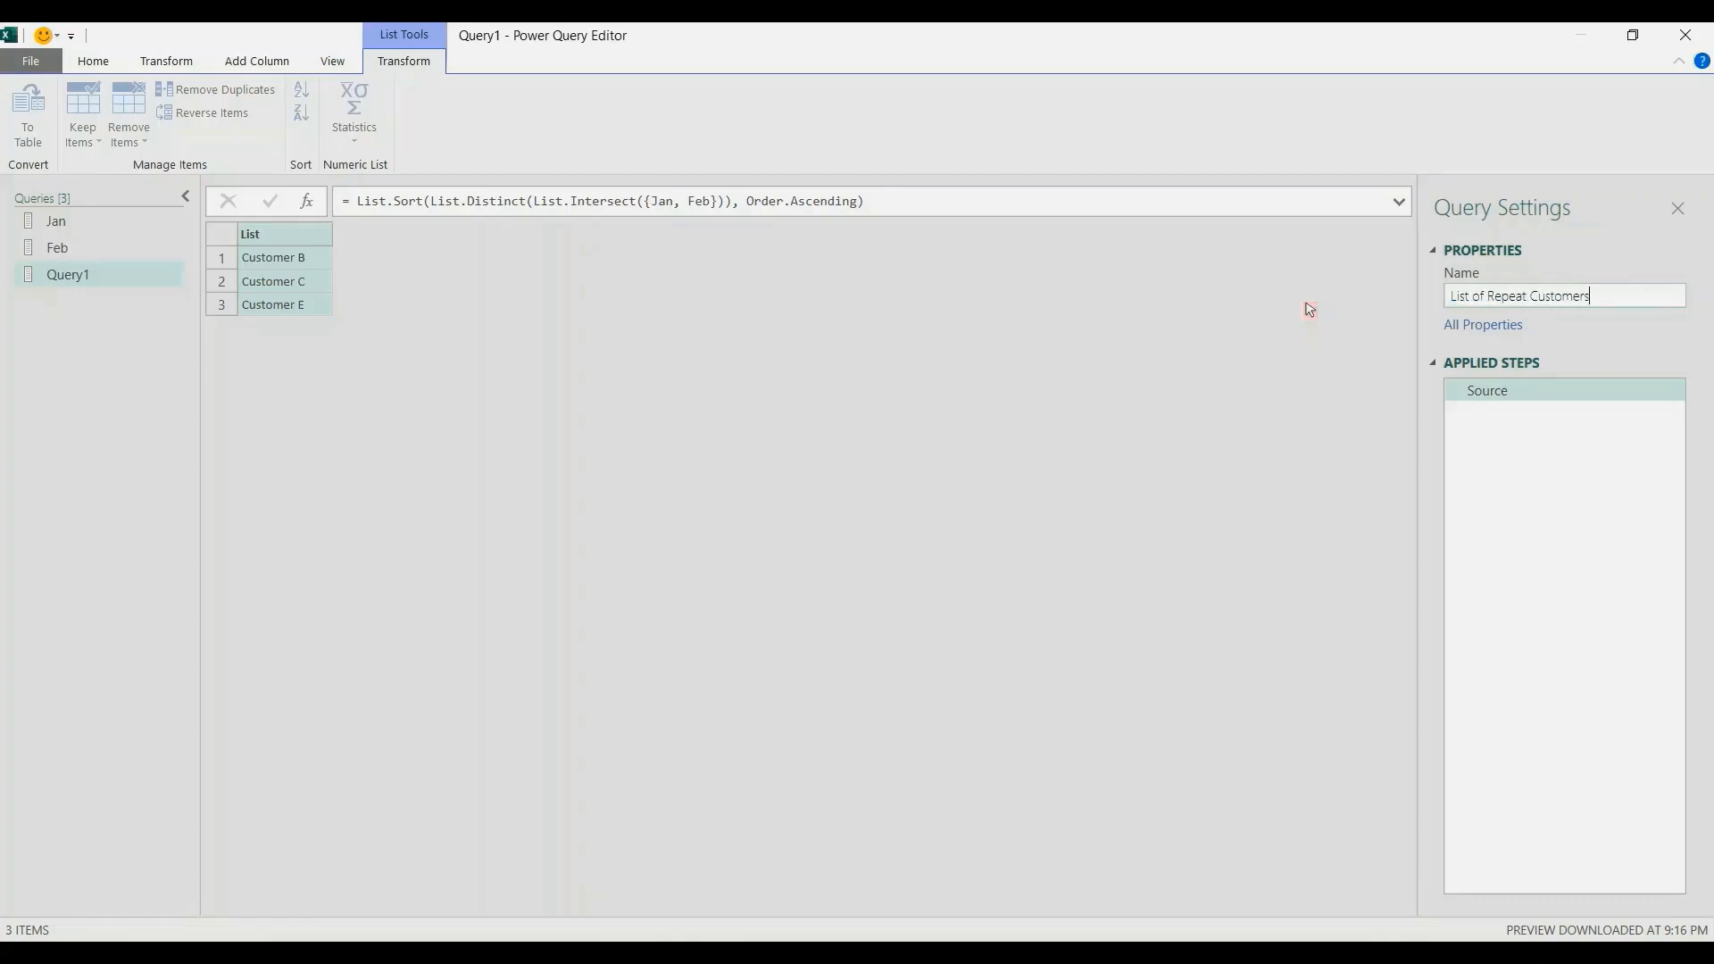
{"action": "key", "text": "Return"}
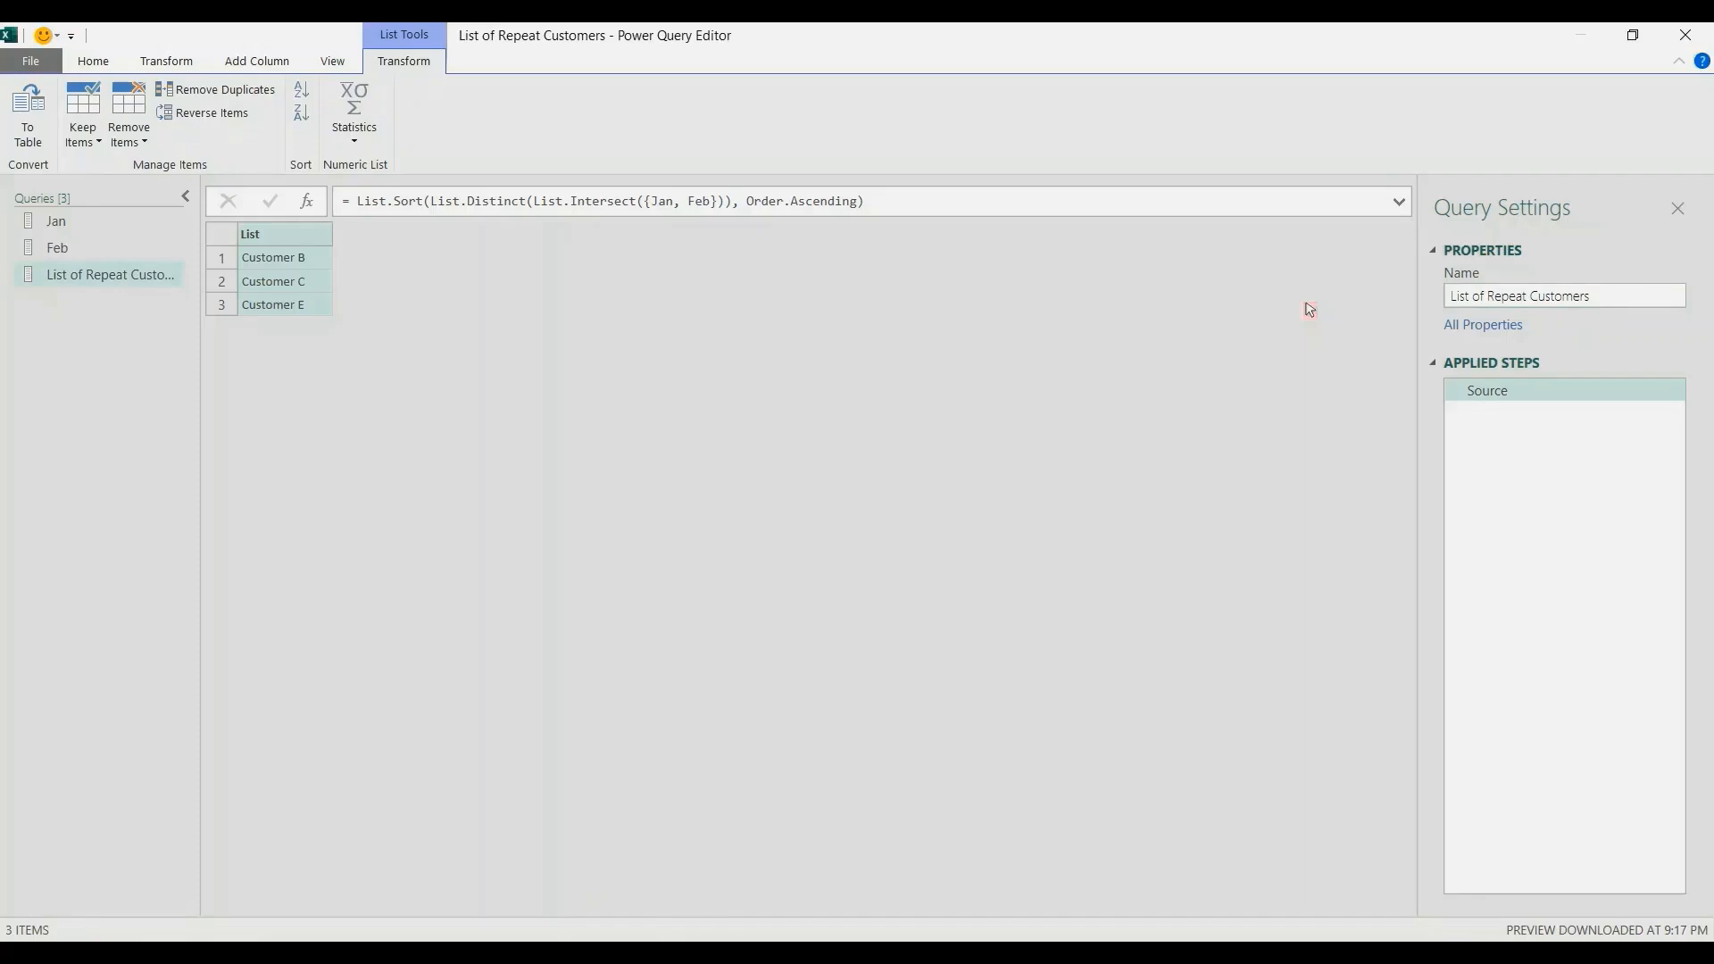
Close the query editor, load List of Repeat Customers as a table on a new worksheet, and move that sheet after Feb.
{"action": "left_click", "coordinate": [95, 61]}
{"action": "left_click", "coordinate": [26, 149]}
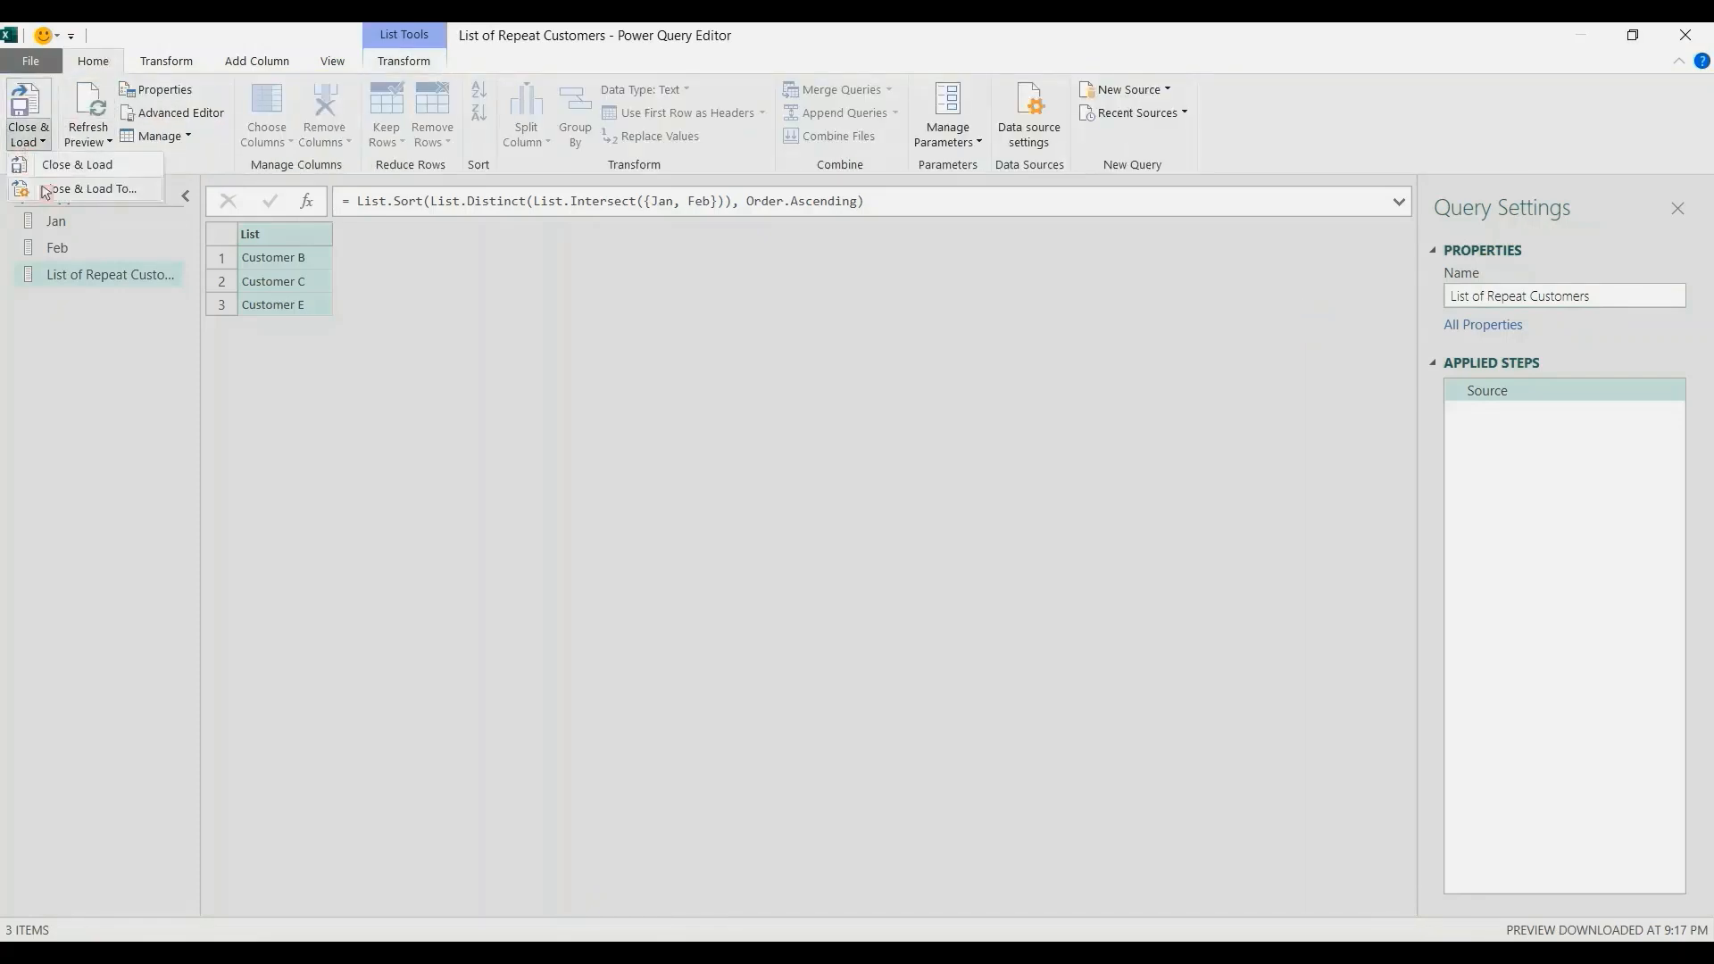
{"action": "left_click", "coordinate": [45, 189]}
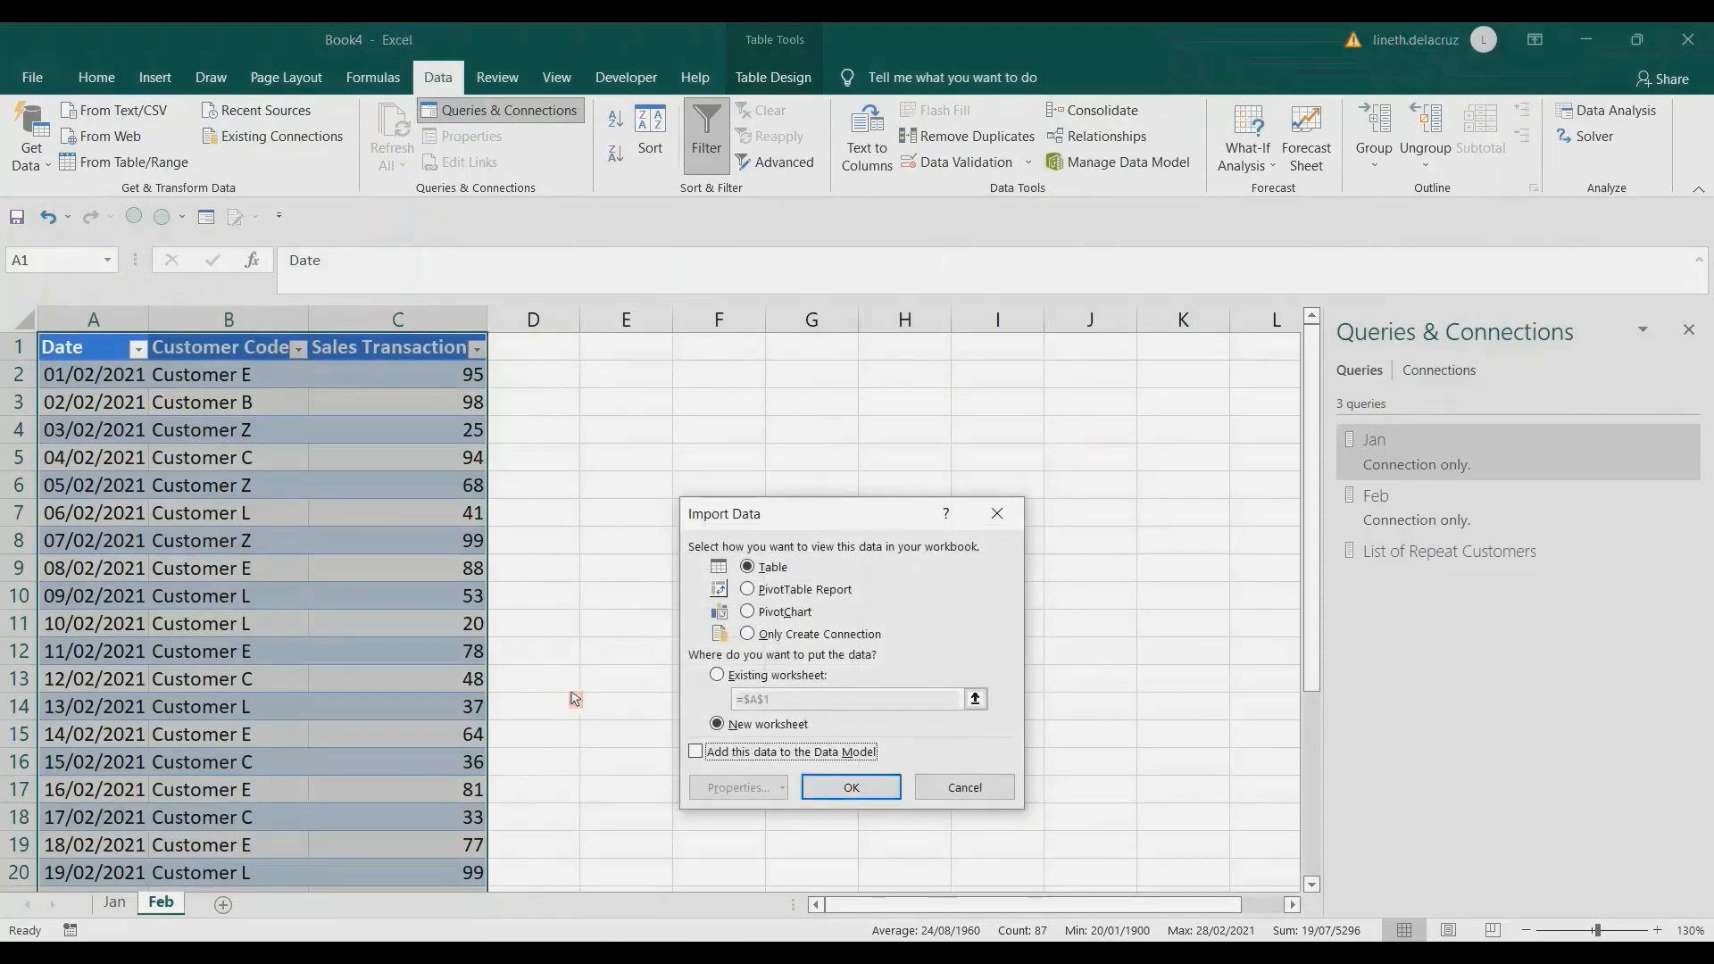
{"action": "left_click", "coordinate": [806, 636]}
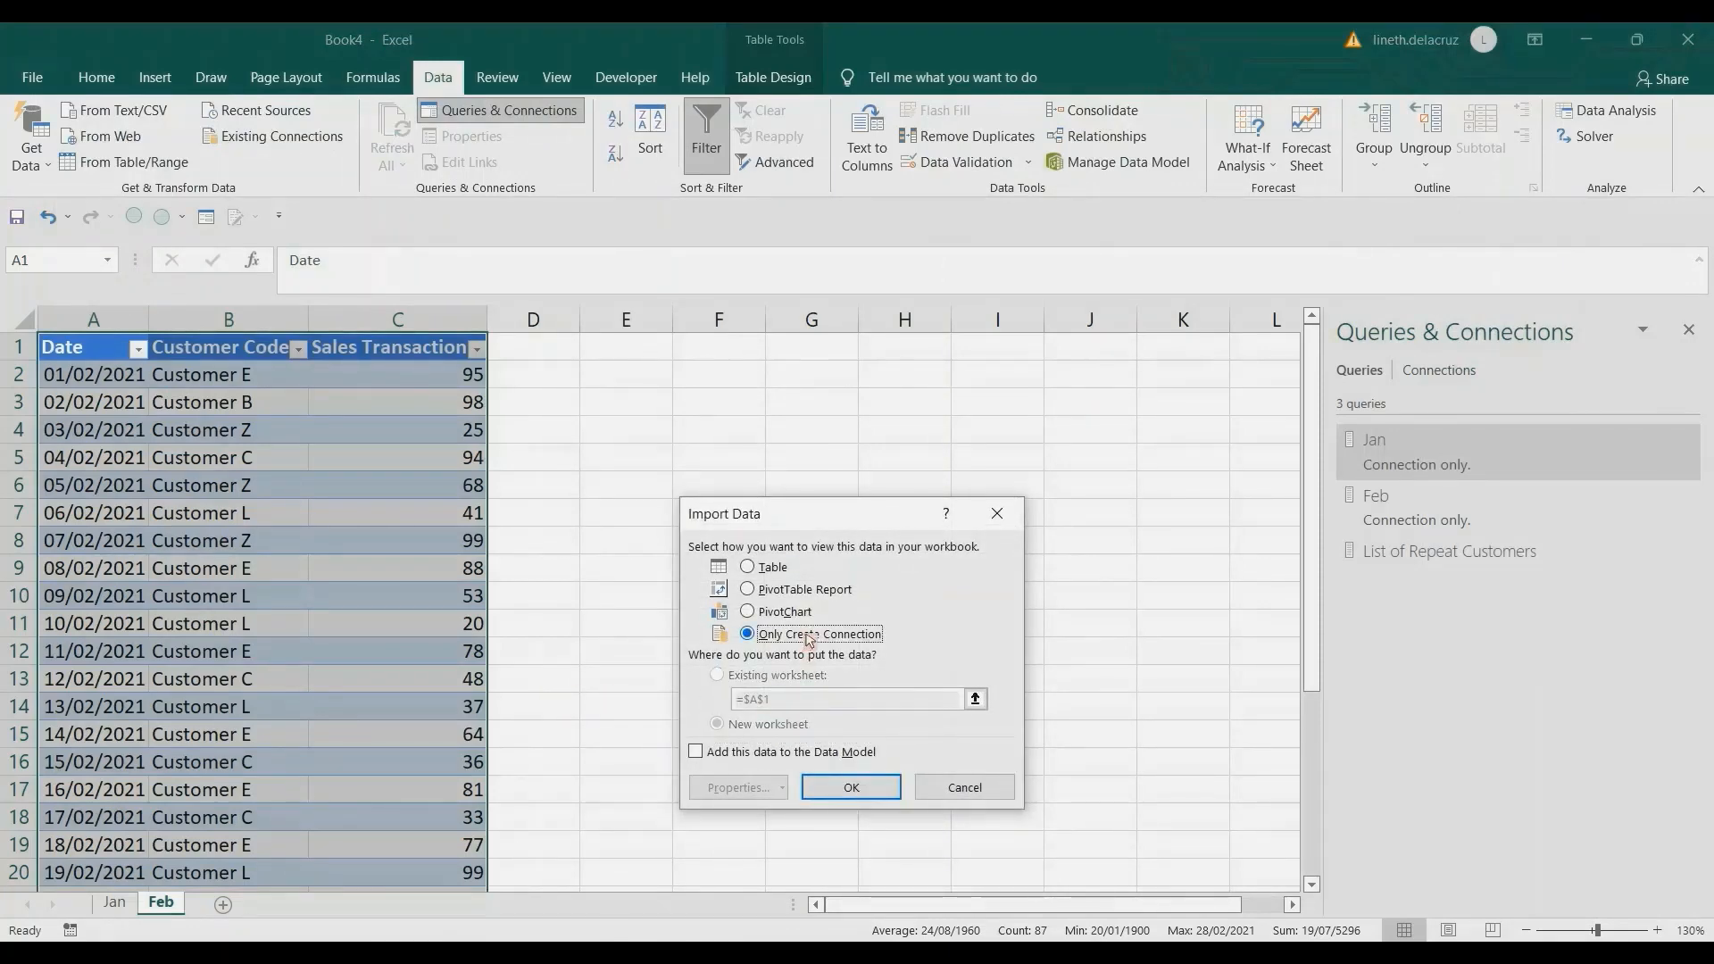
{"action": "left_click", "coordinate": [770, 567]}
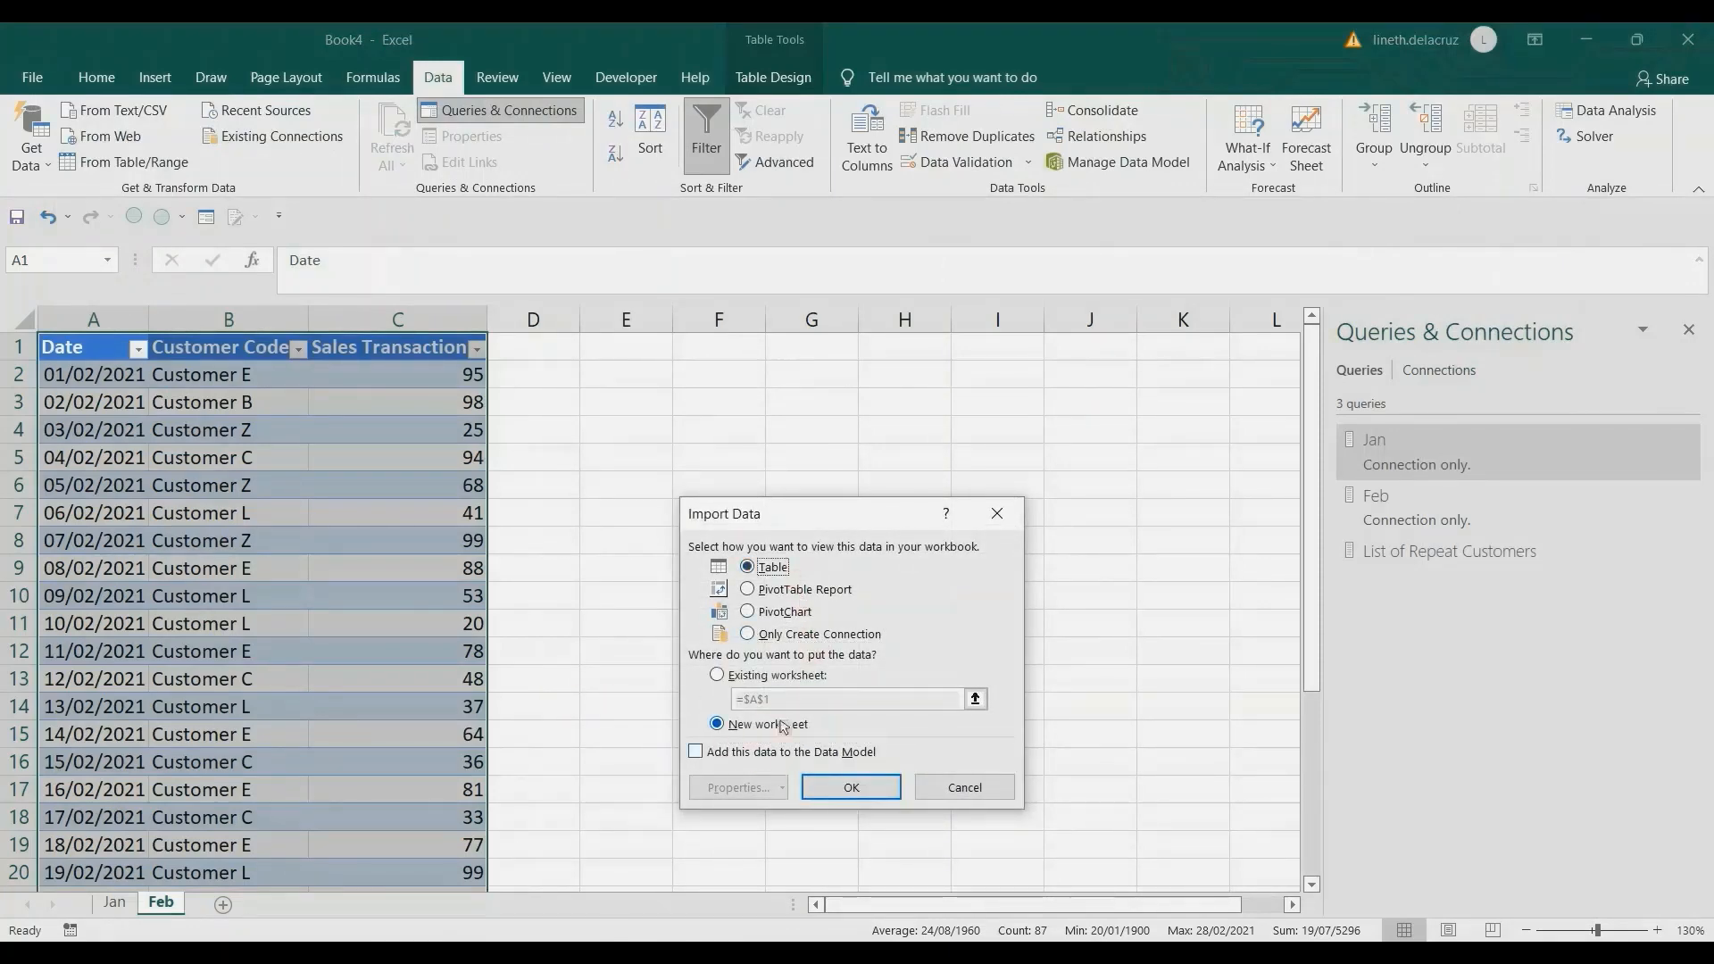
{"action": "left_click", "coordinate": [850, 789]}
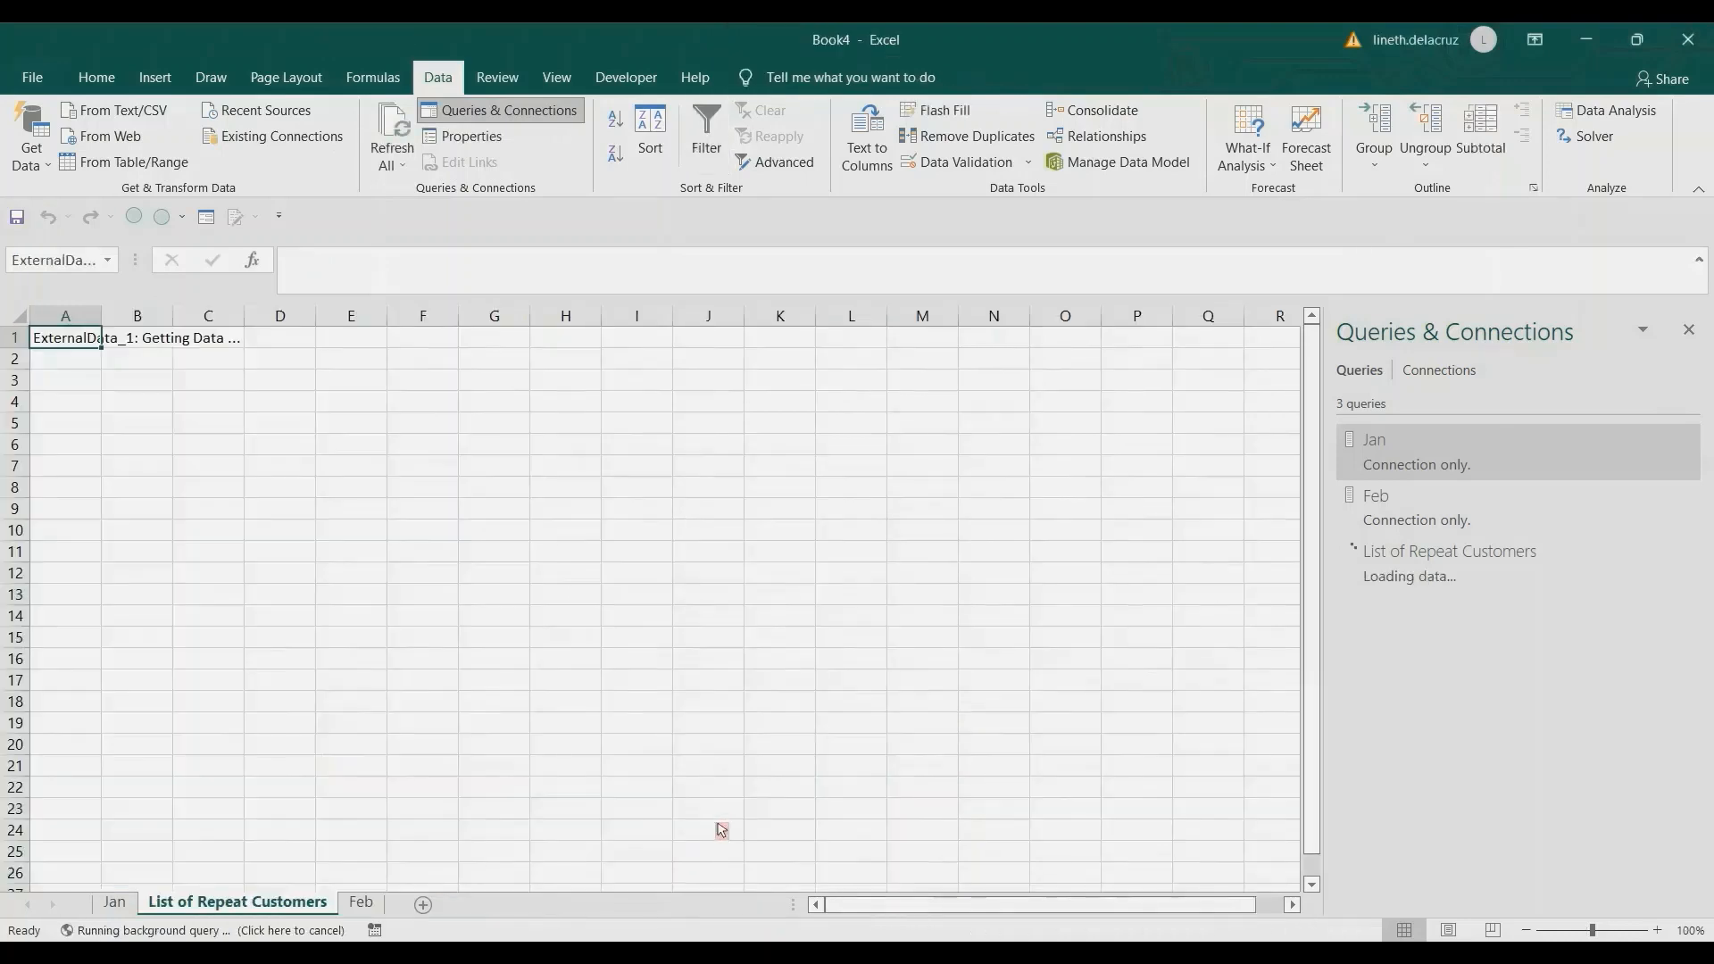
{"action": "left_click_drag", "start_coordinate": [290, 915], "coordinate": [398, 912]}
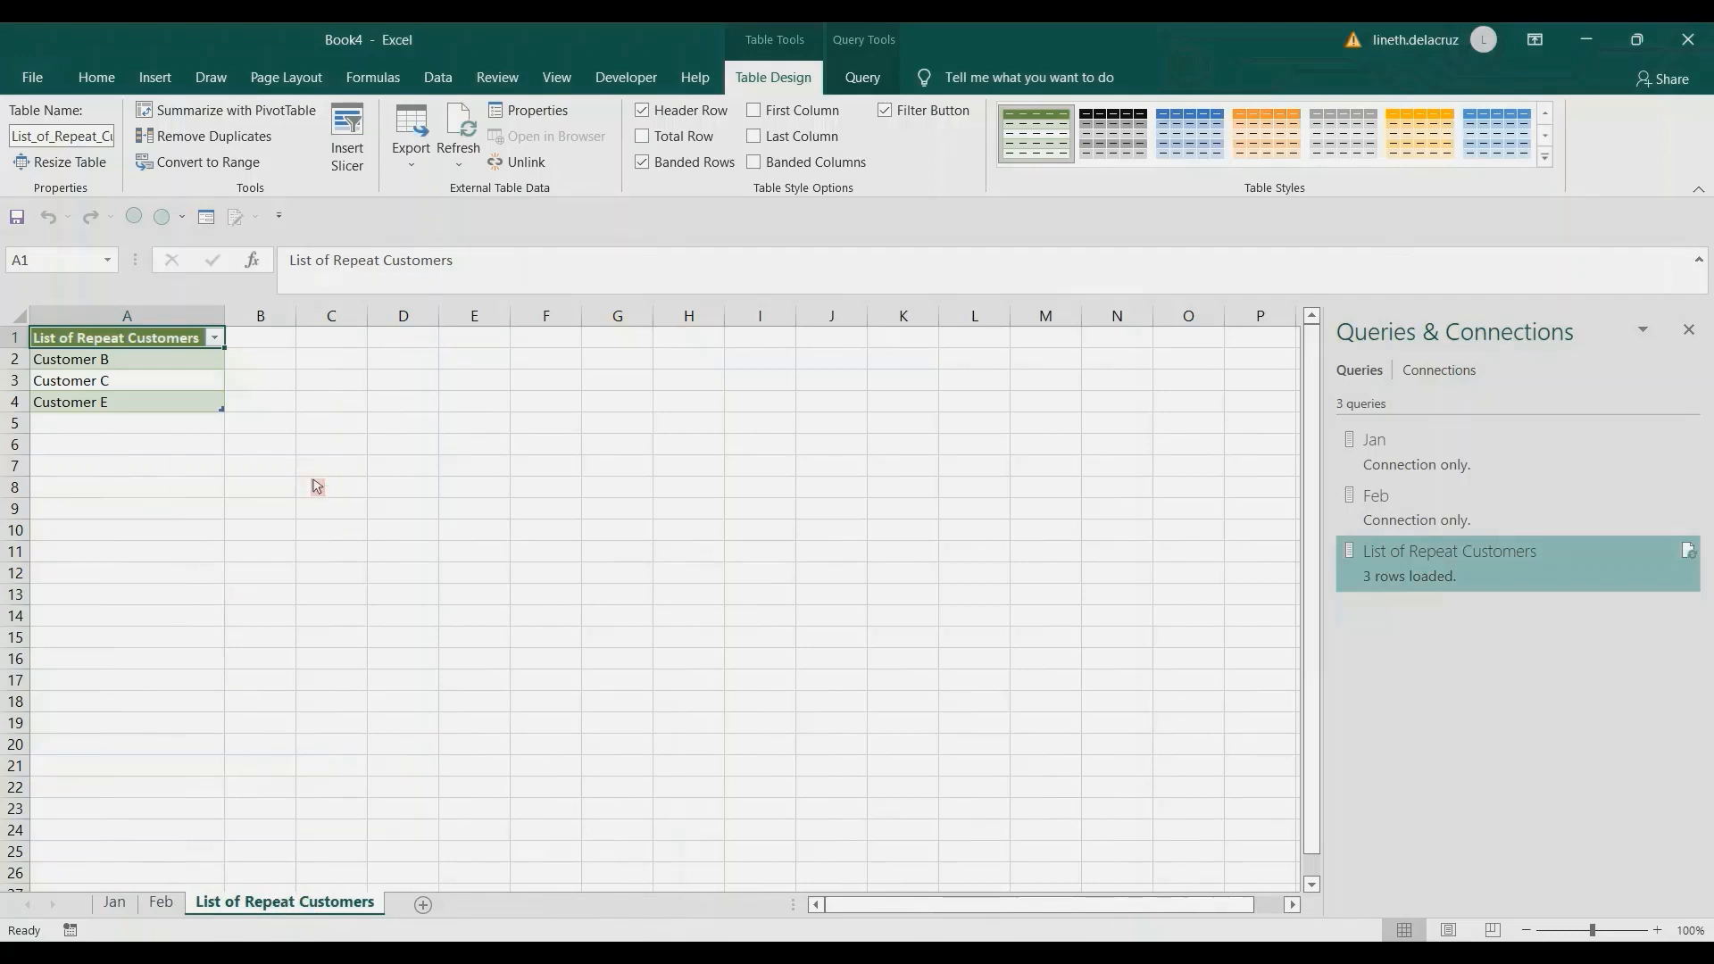
Duplicate the last sales row of the Feb sheet's table, dated 28/02/2021, into row 30 directly below it.
{"action": "left_click", "coordinate": [179, 911]}
{"action": "key", "text": "ctrl+Down"}
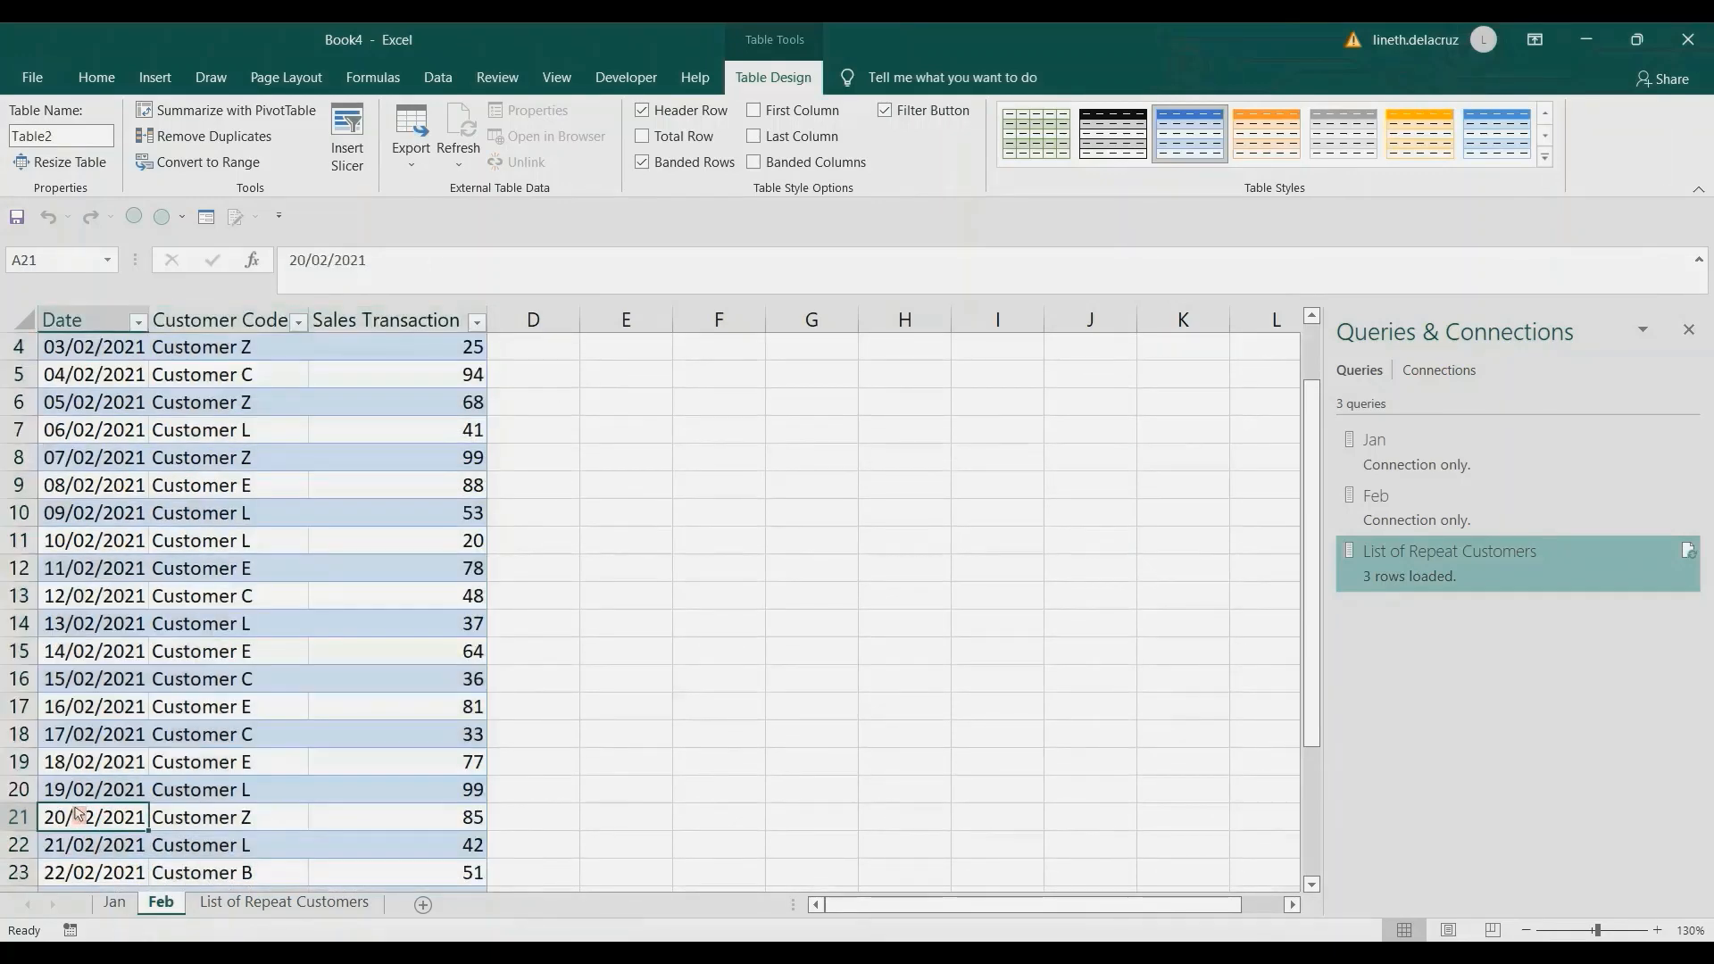
{"action": "scroll", "coordinate": [77, 814], "scroll_direction": "down", "scroll_amount": 2}
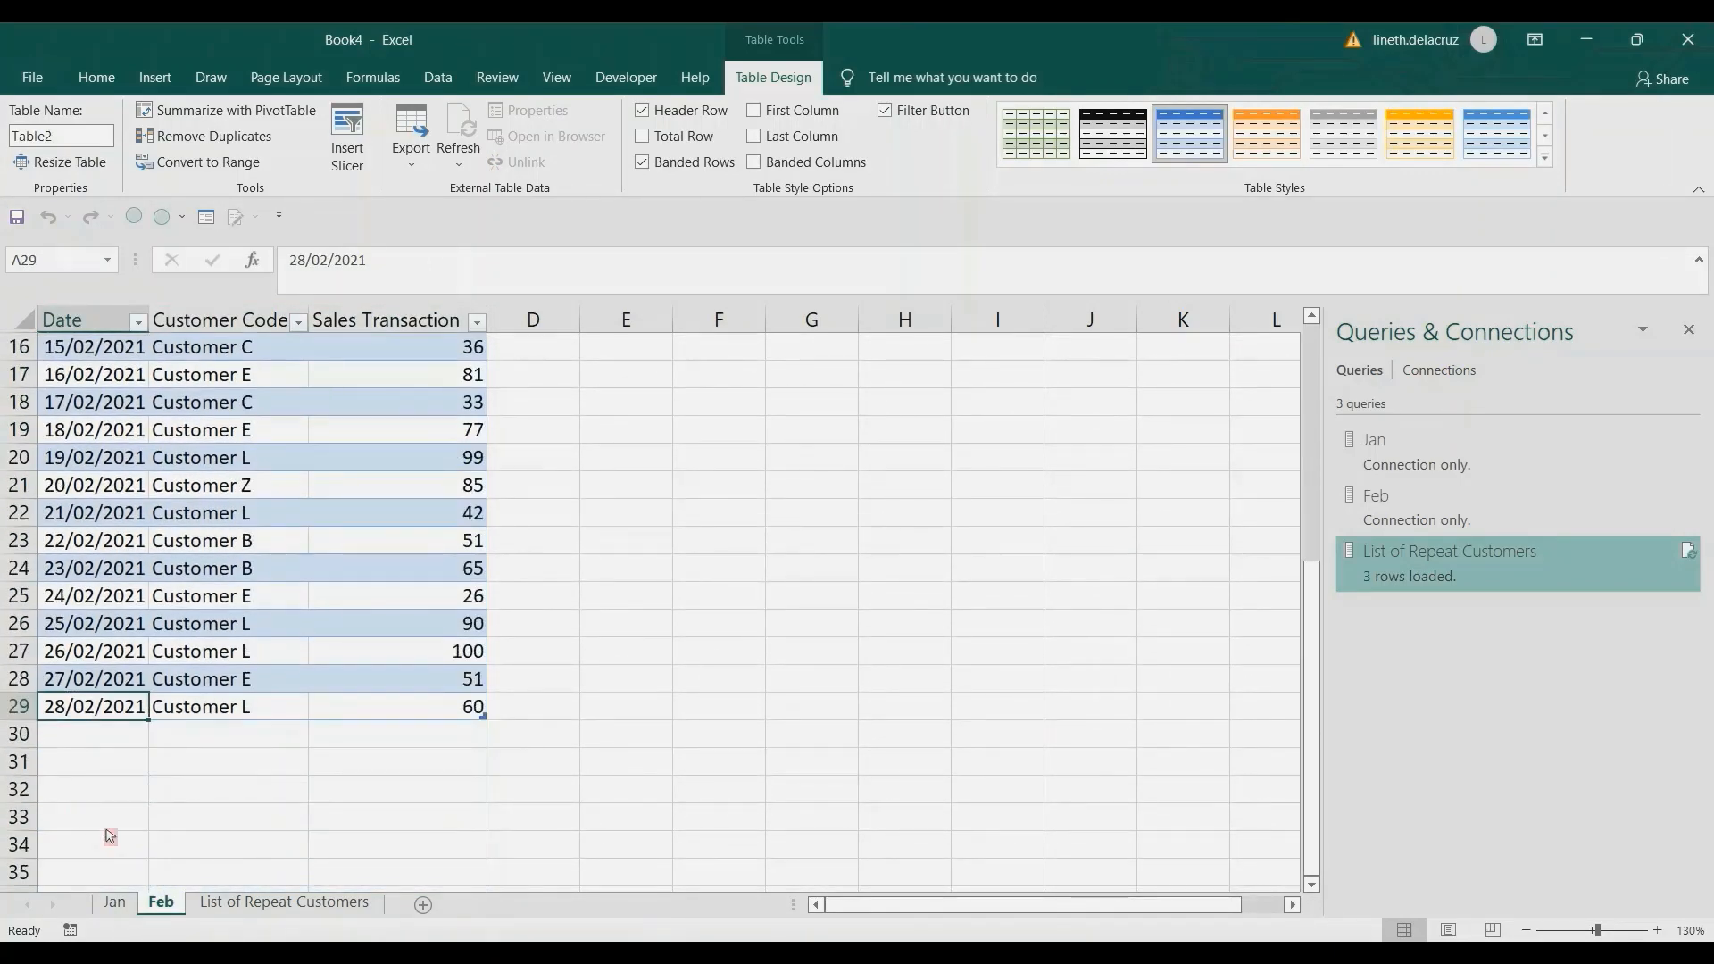
{"action": "left_click", "coordinate": [236, 903]}
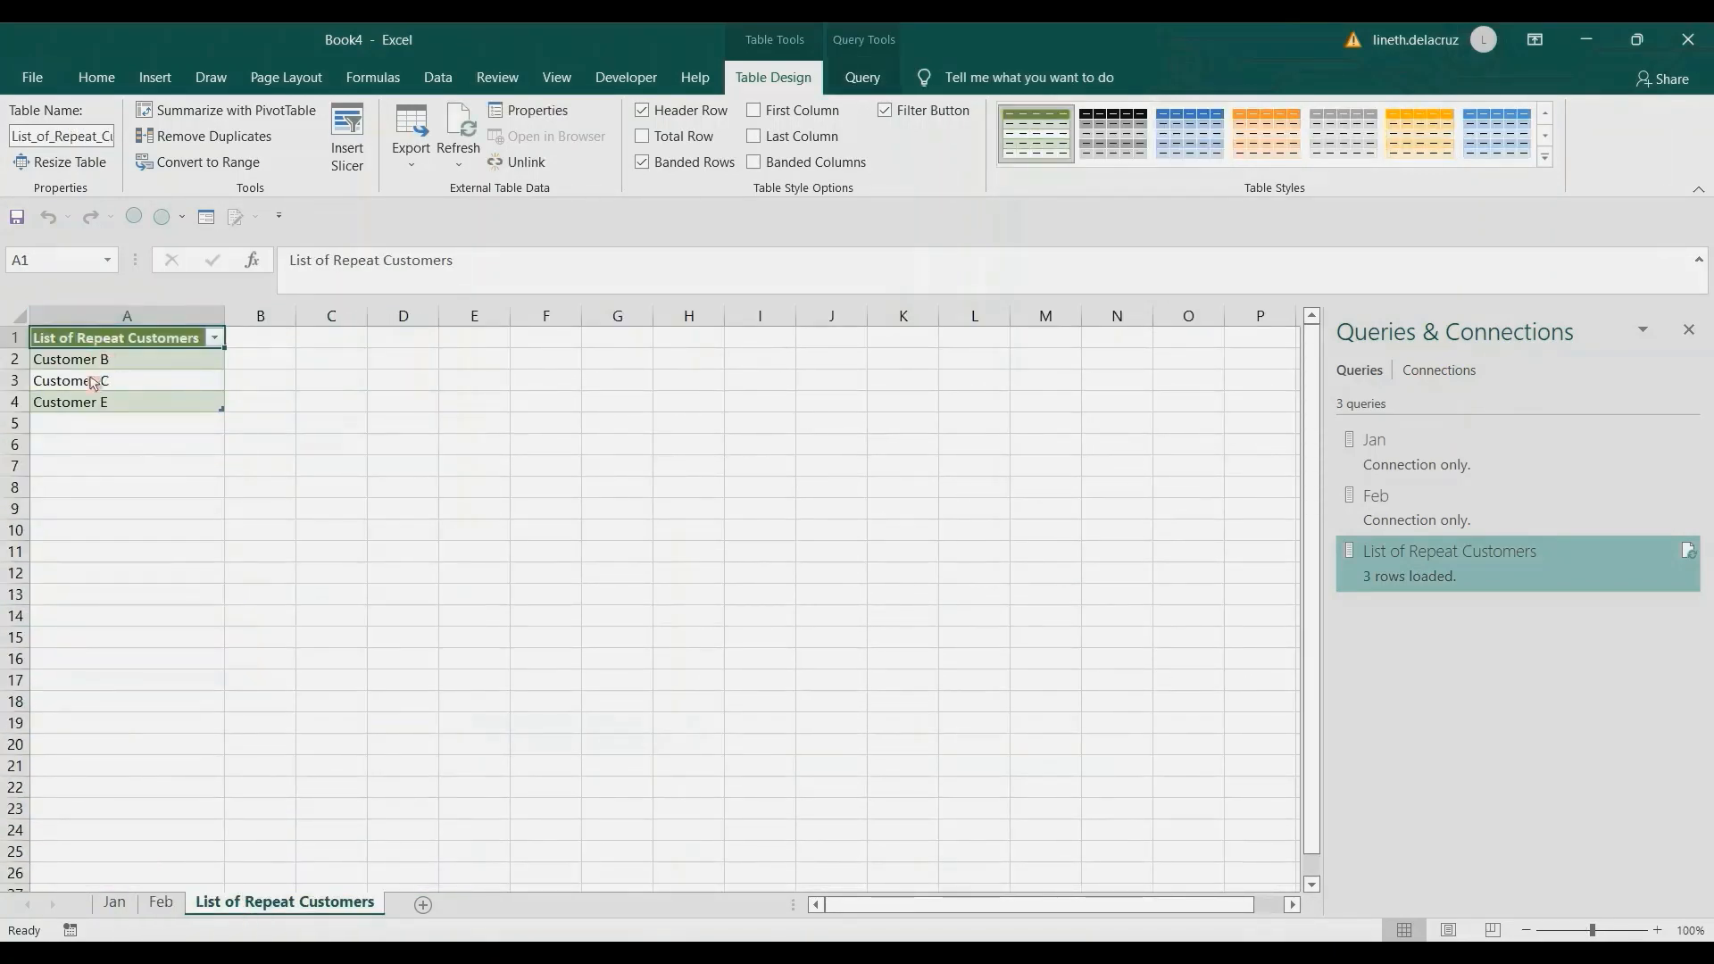
{"action": "left_click", "coordinate": [116, 902]}
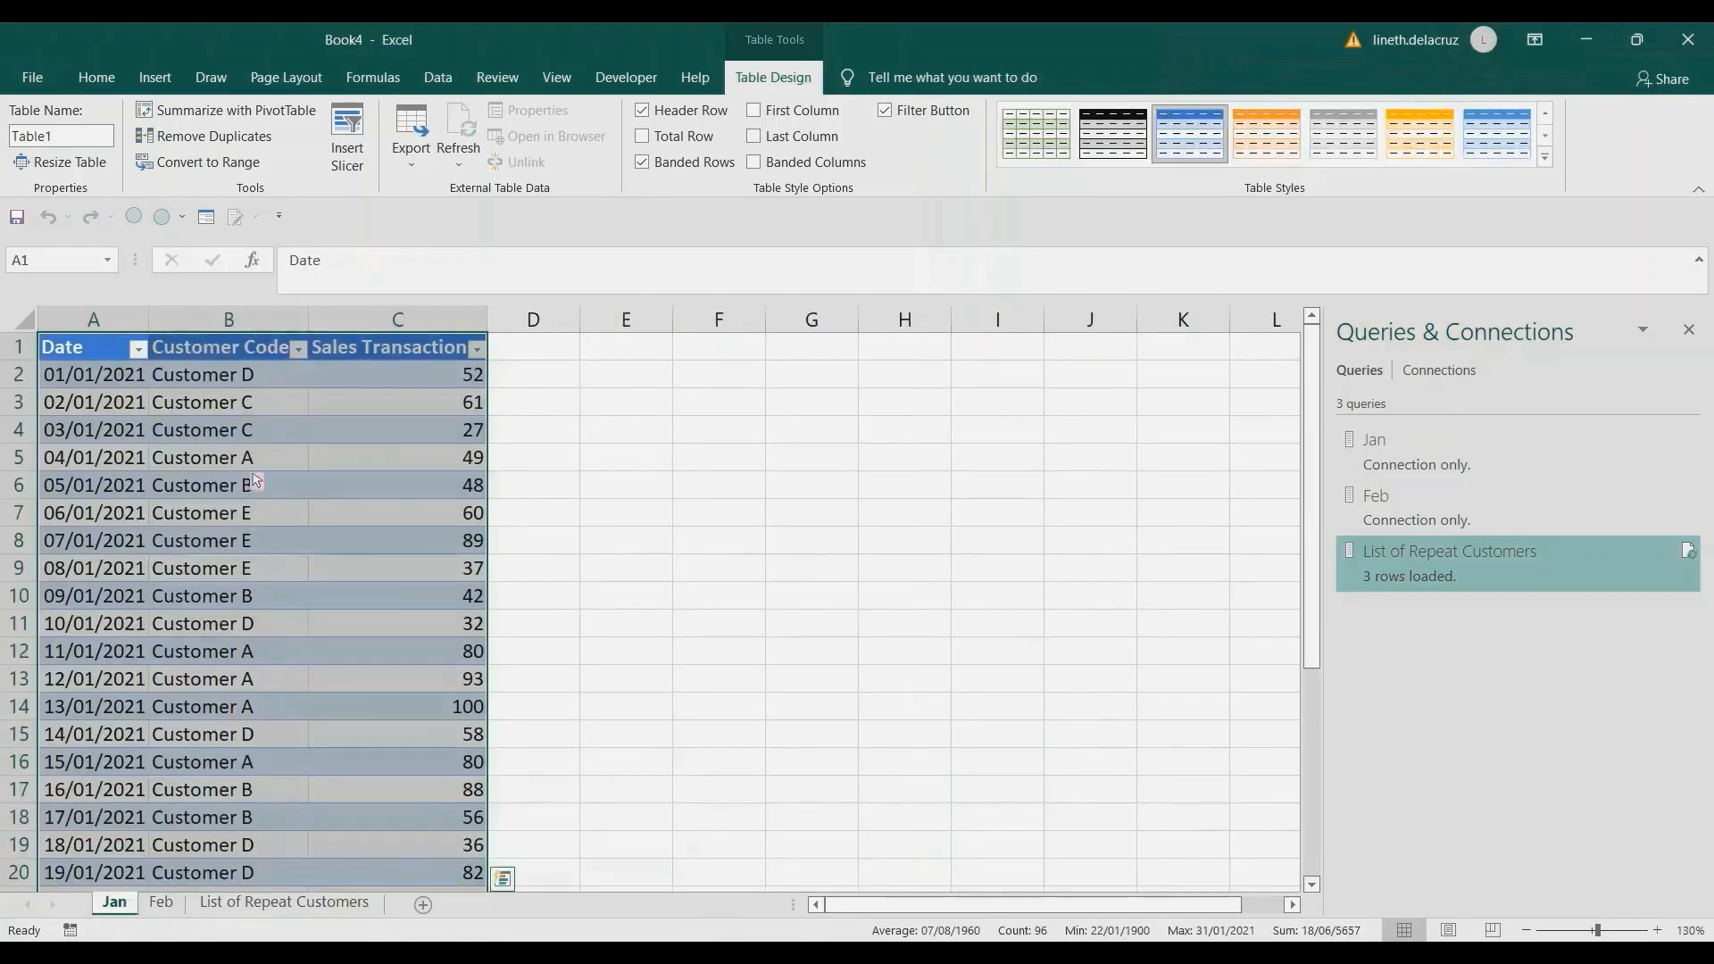
{"action": "left_click", "coordinate": [234, 458]}
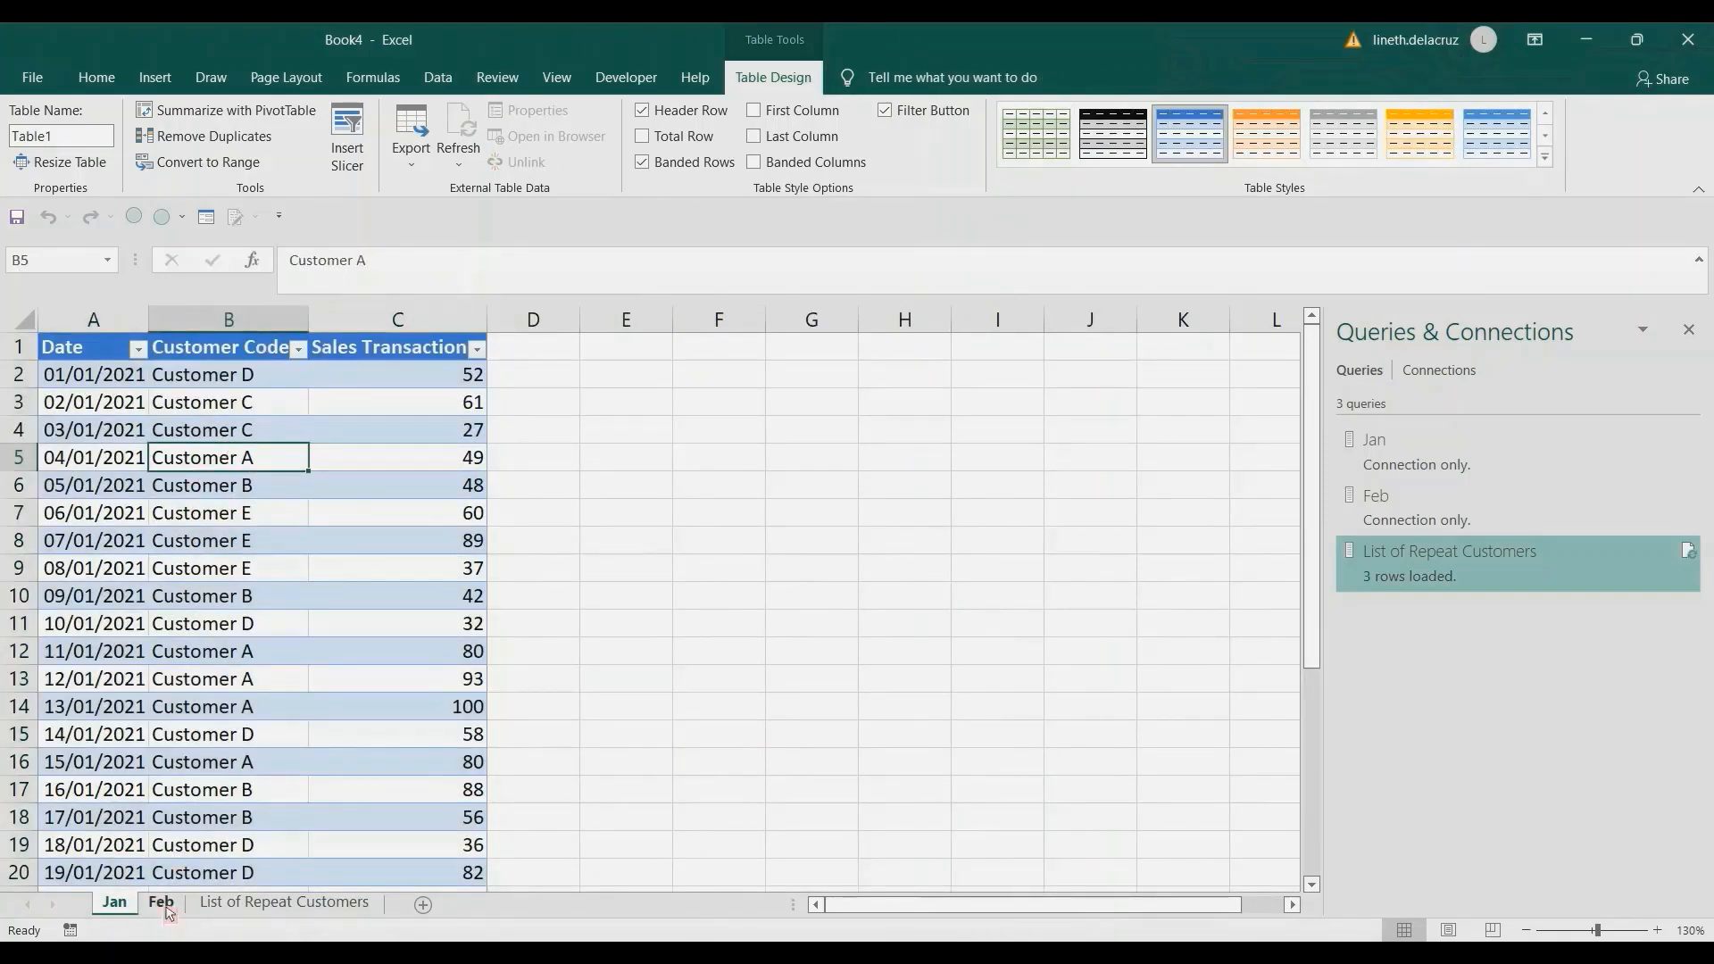
{"action": "left_click", "coordinate": [161, 902]}
{"action": "key", "text": "shift+space"}
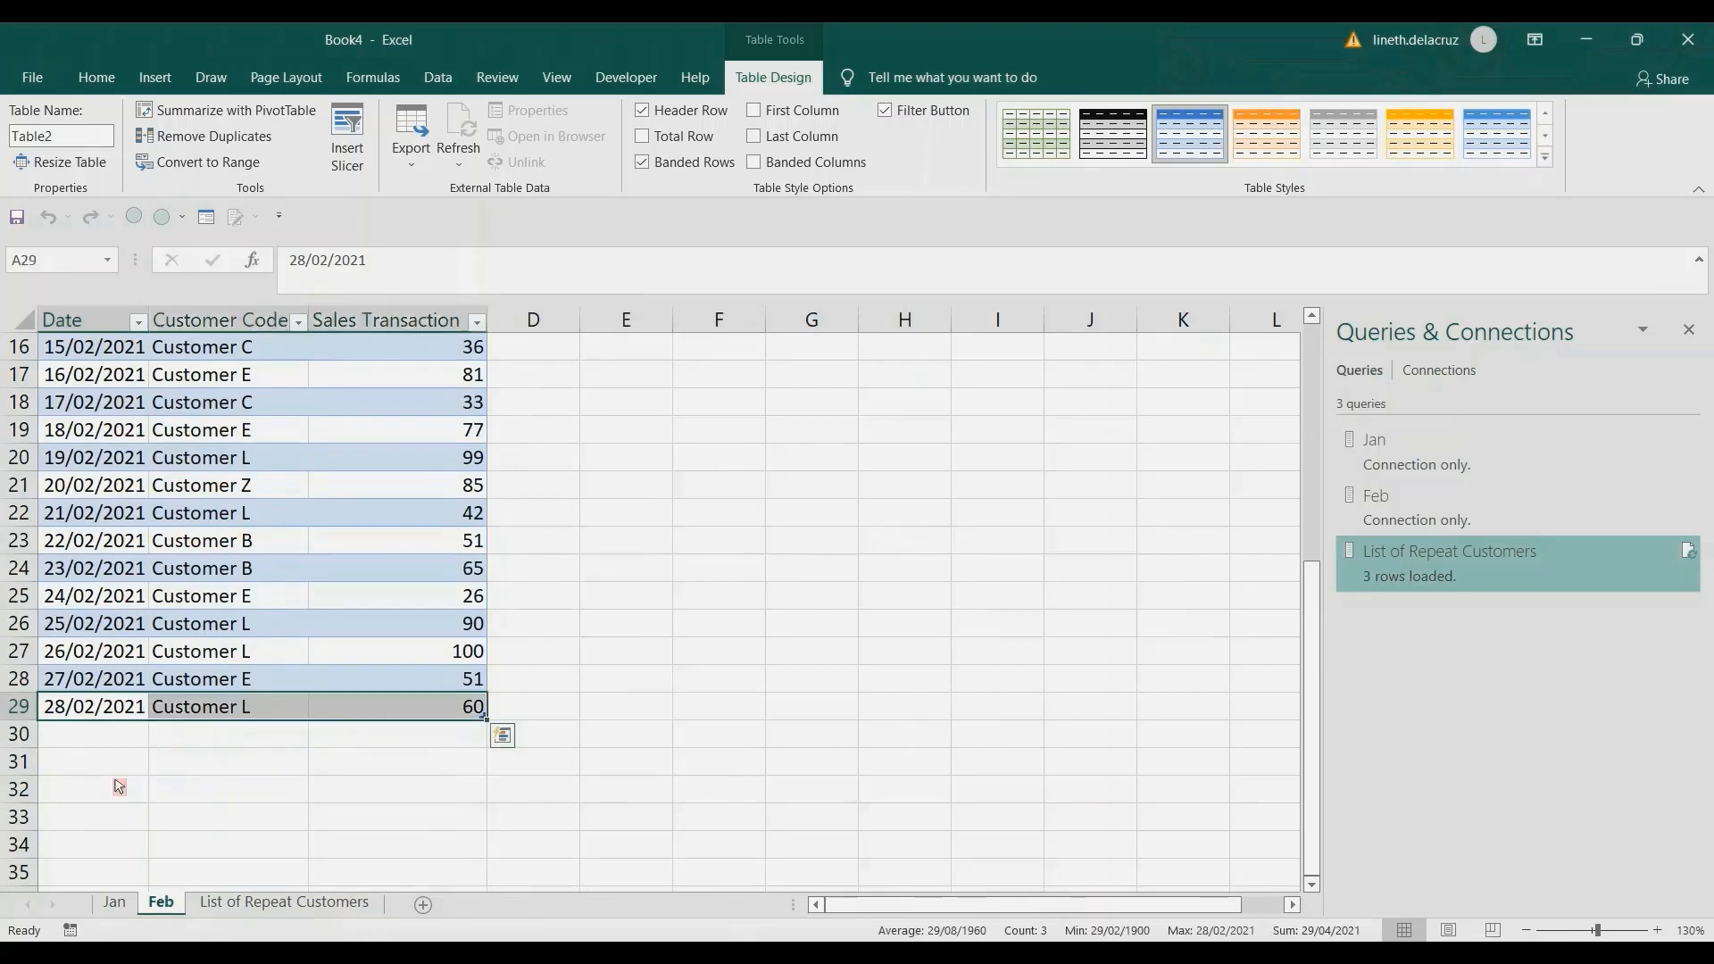
{"action": "key", "text": "ctrl+c"}
{"action": "key", "text": "Down"}
{"action": "key", "text": "ctrl+v"}
{"action": "key", "text": "Tab"}
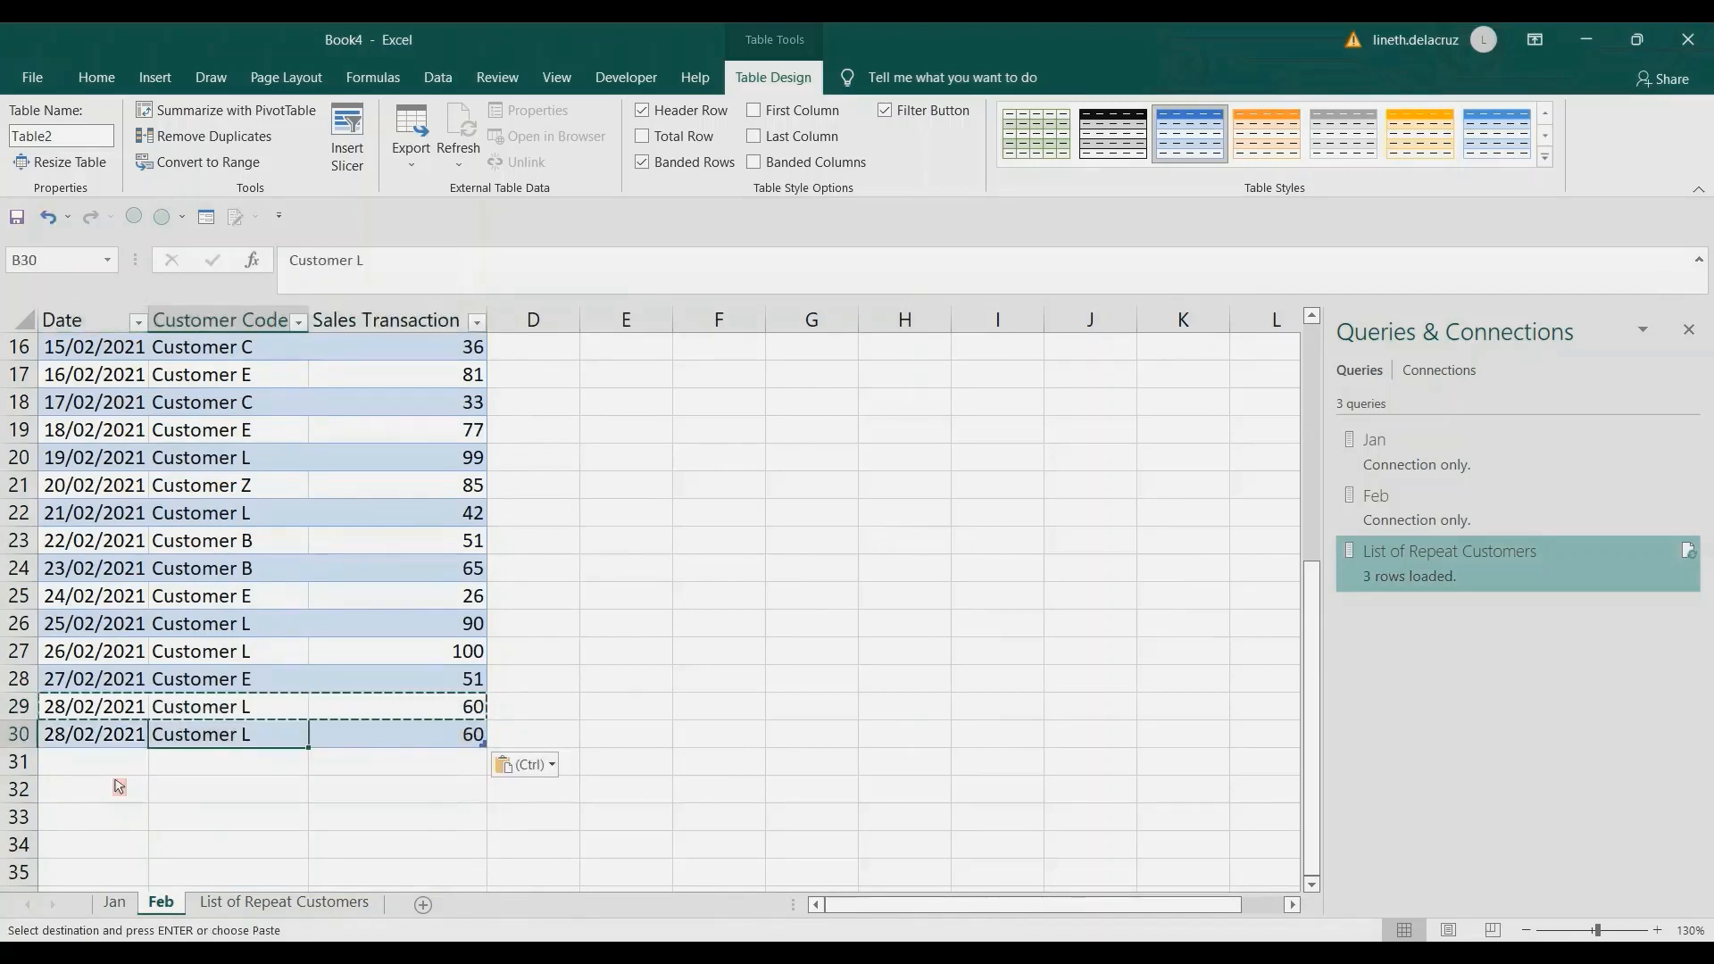
Set the Customer Code in row 30 of the Feb table to Customer A and its Sales Transaction to 50.
{"action": "key", "text": "F2"}
{"action": "key", "text": "BackSpace"}
{"action": "type", "text": "A"}
{"action": "key", "text": "Return"}
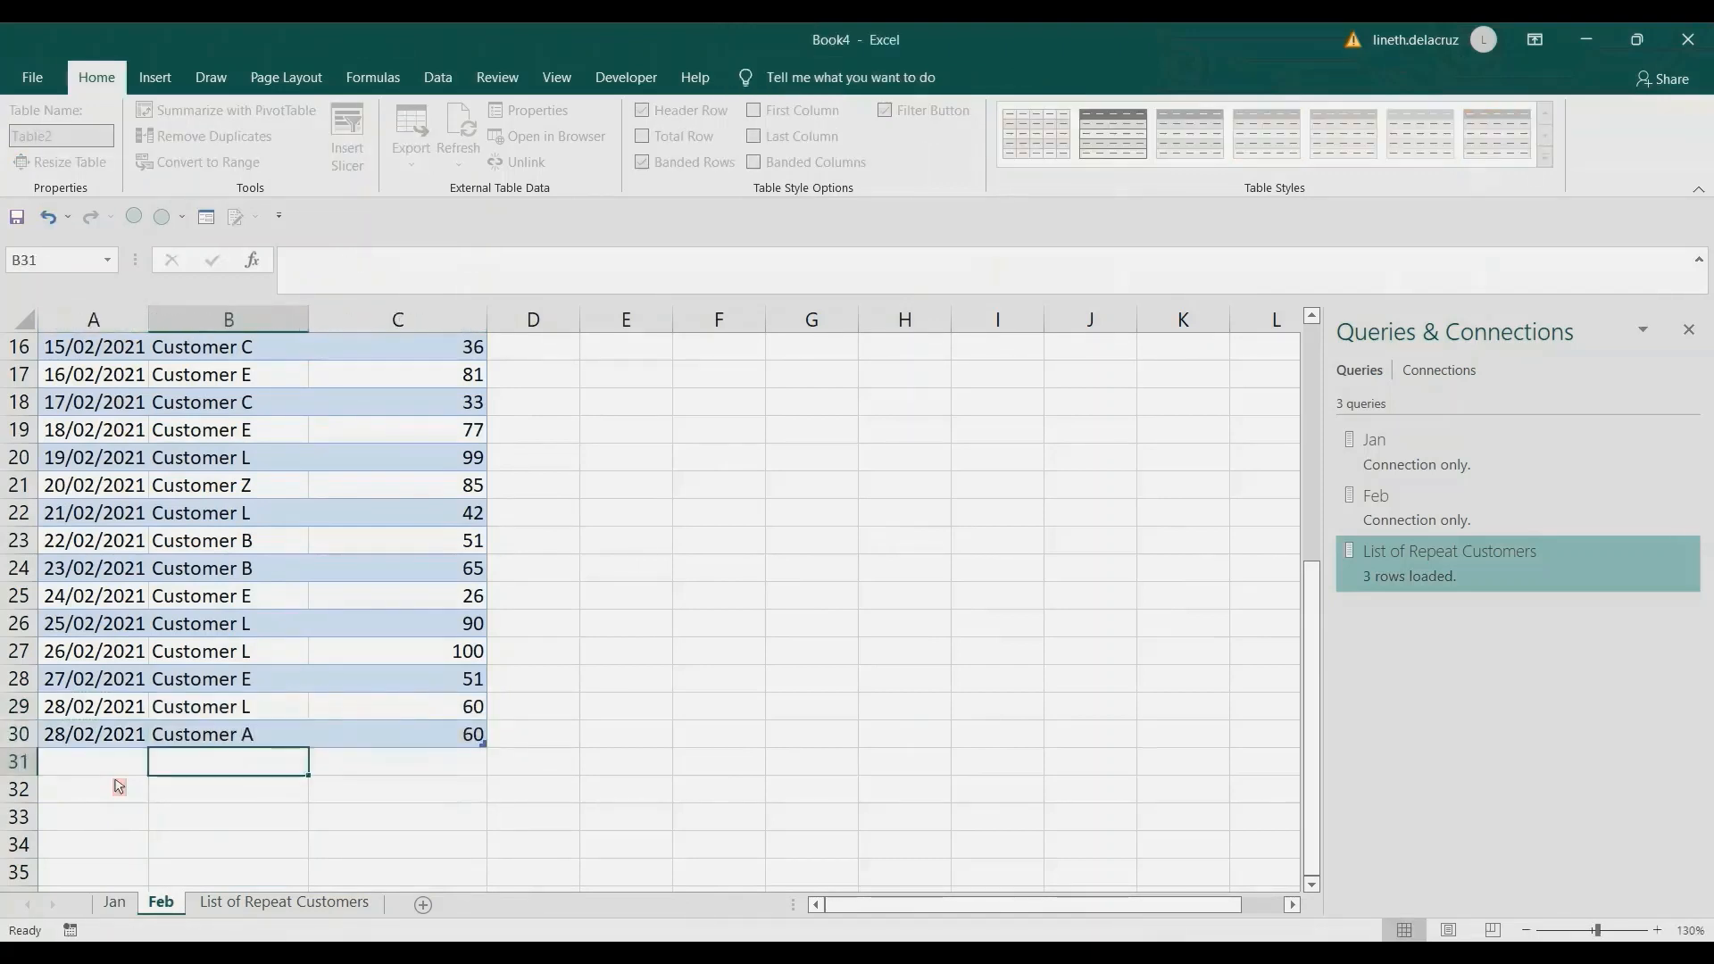
{"action": "key", "text": "Up"}
{"action": "key", "text": "Right"}
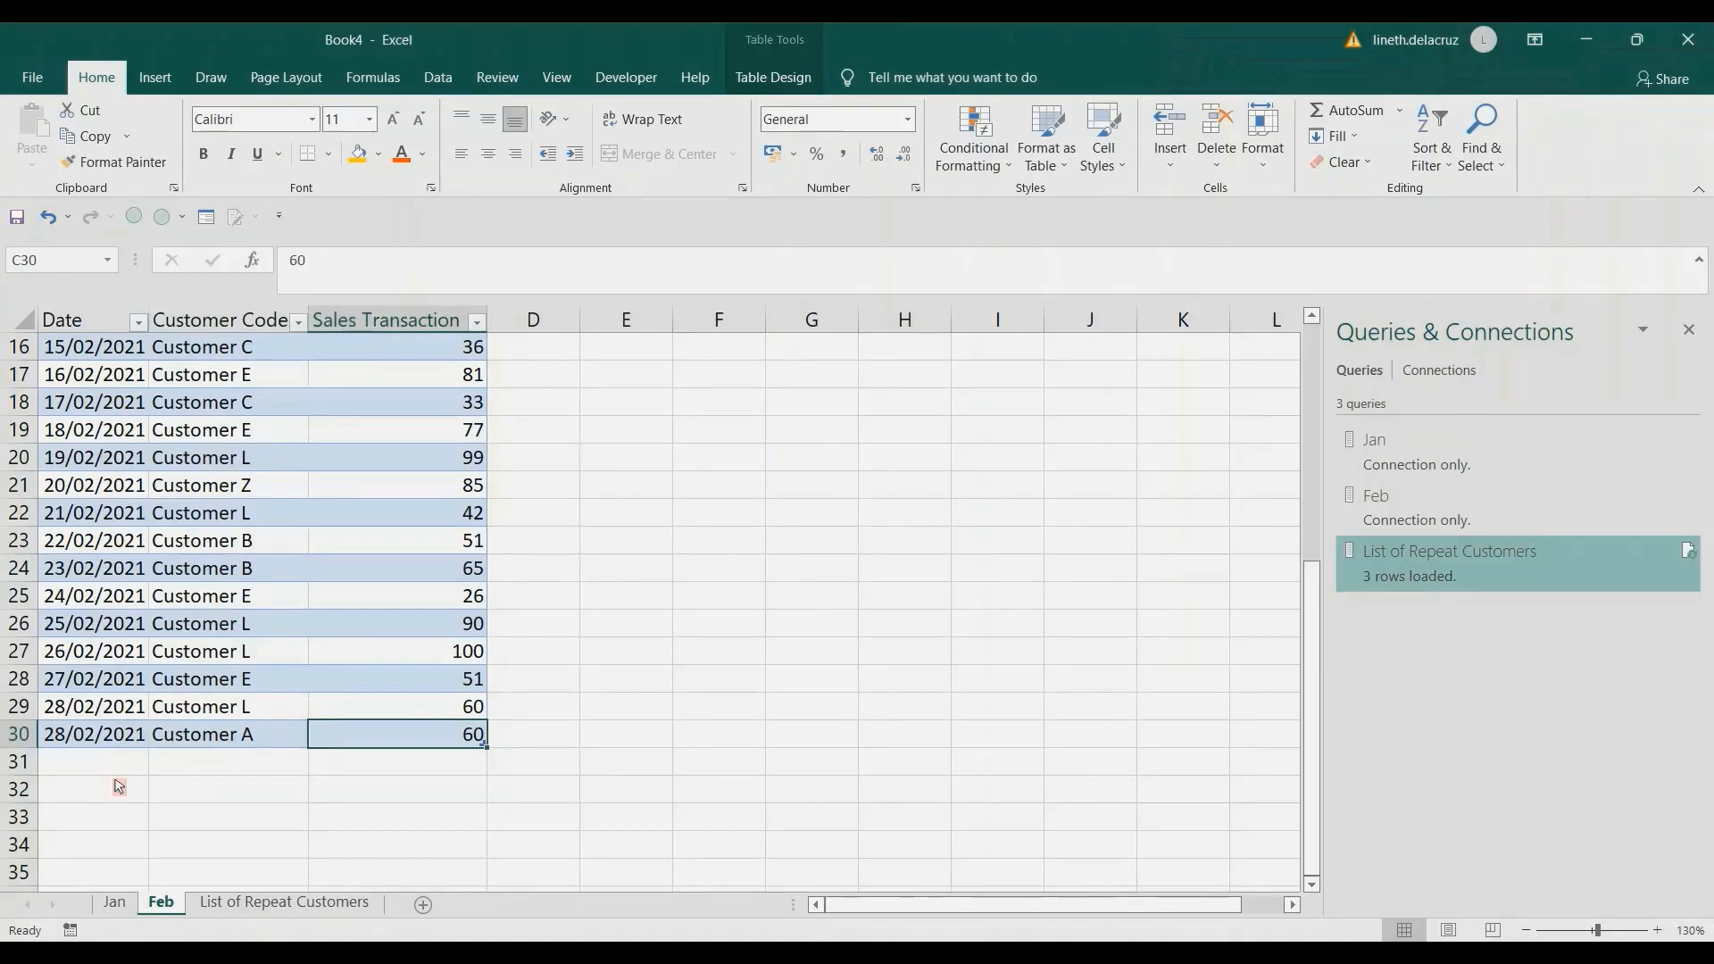
{"action": "type", "text": "50"}
{"action": "key", "text": "Return"}
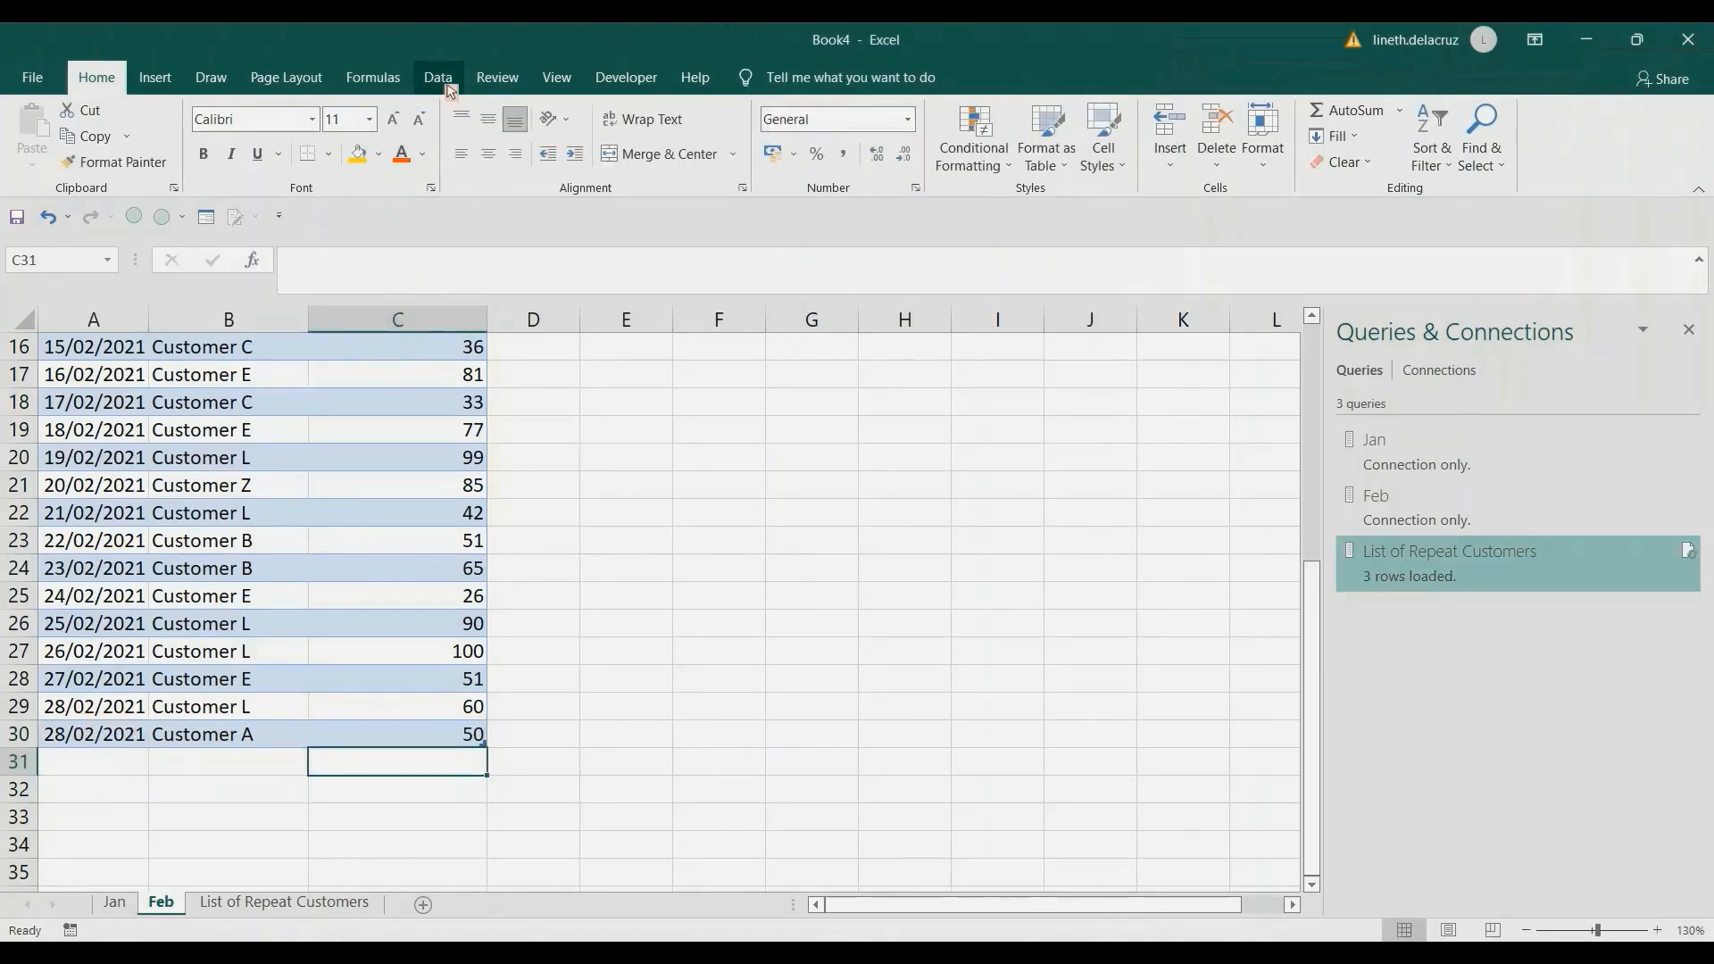
Refresh all queries to update the List of Repeat Customers table, and select its first customer entry.
{"action": "left_click", "coordinate": [288, 906]}
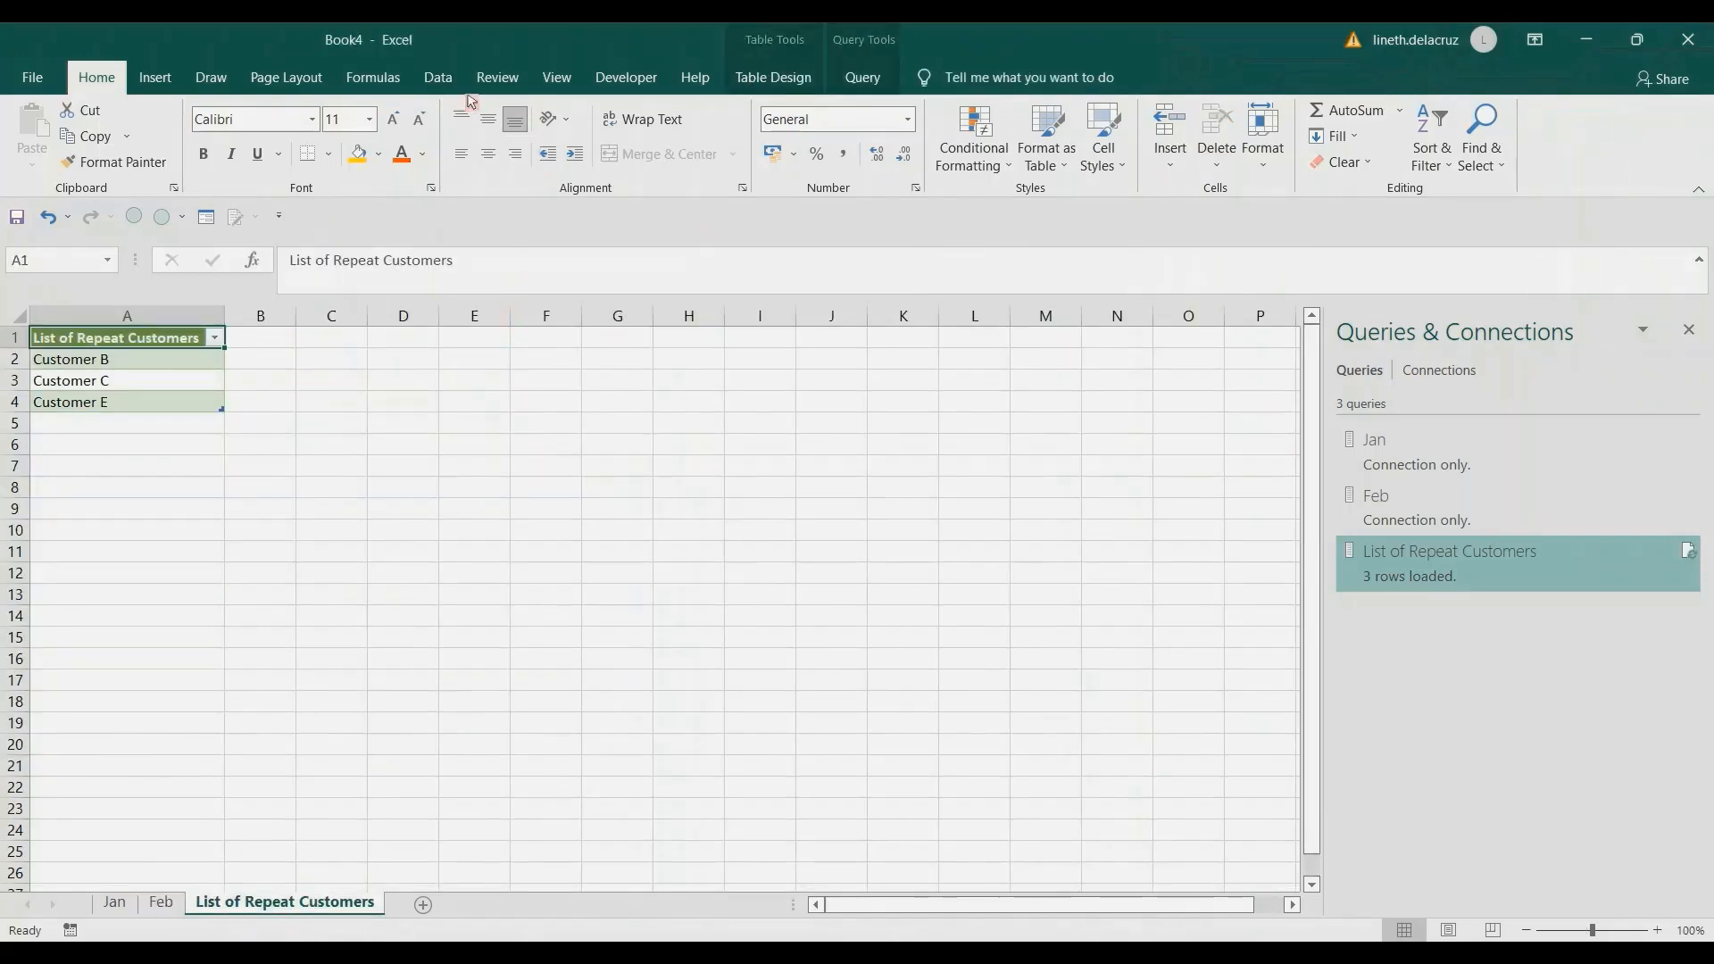
{"action": "left_click", "coordinate": [438, 77]}
{"action": "left_click", "coordinate": [389, 158]}
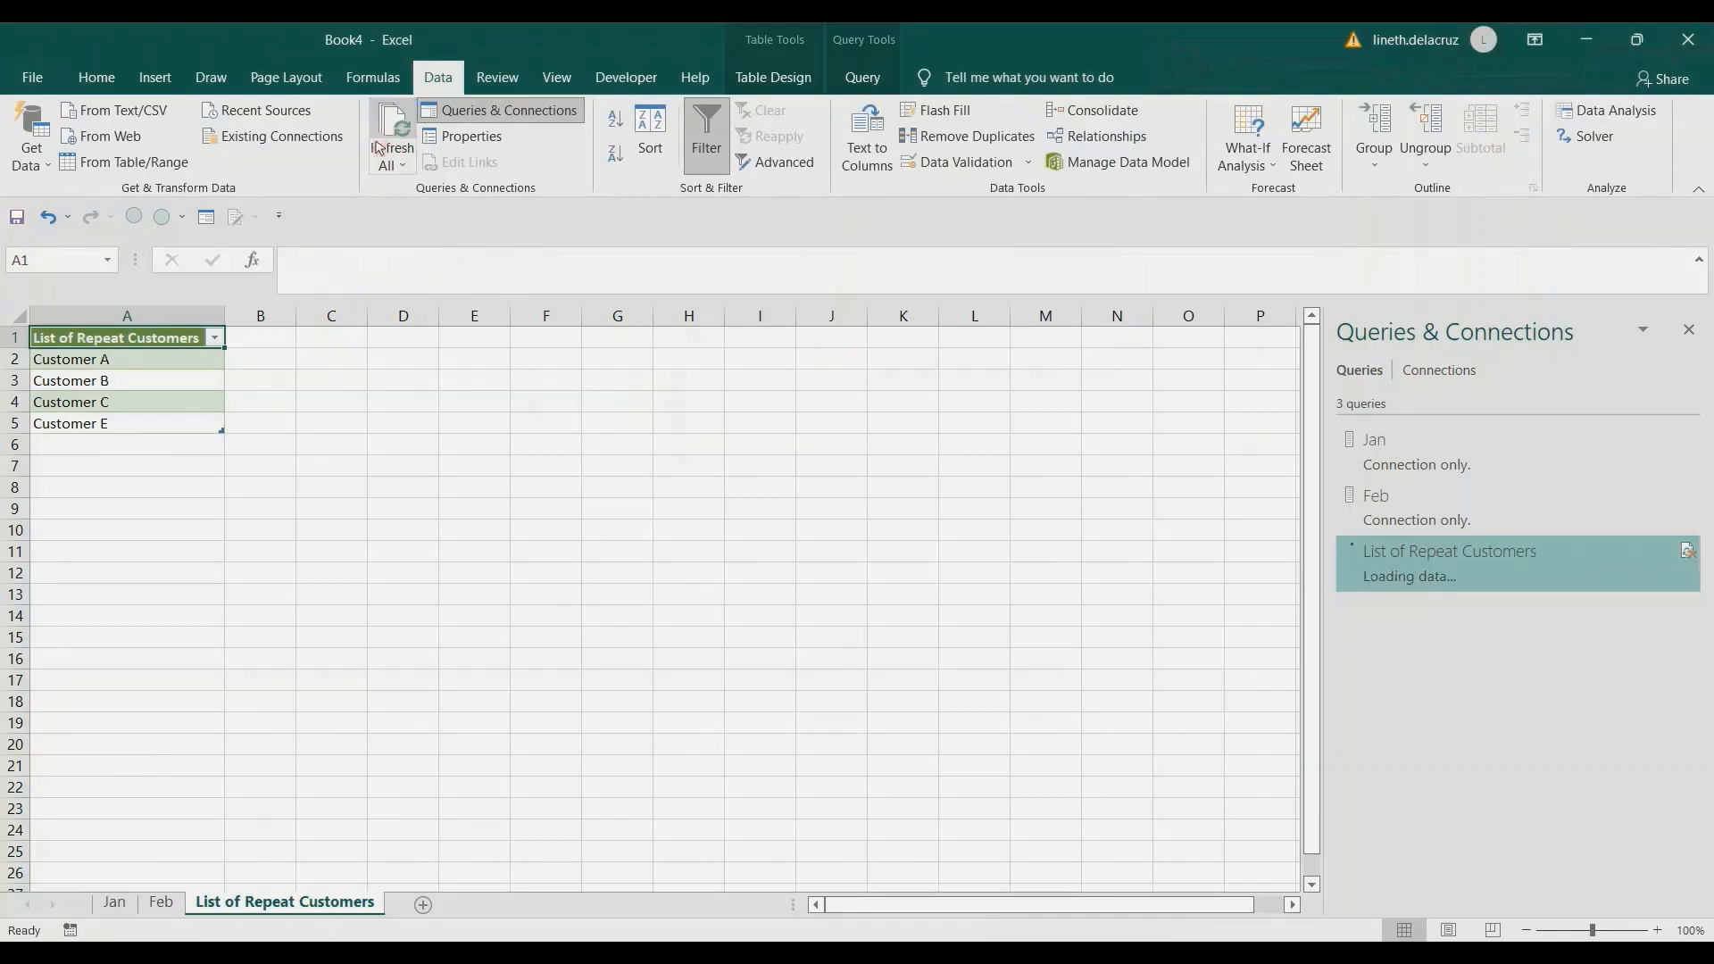
{"action": "left_click", "coordinate": [73, 354]}
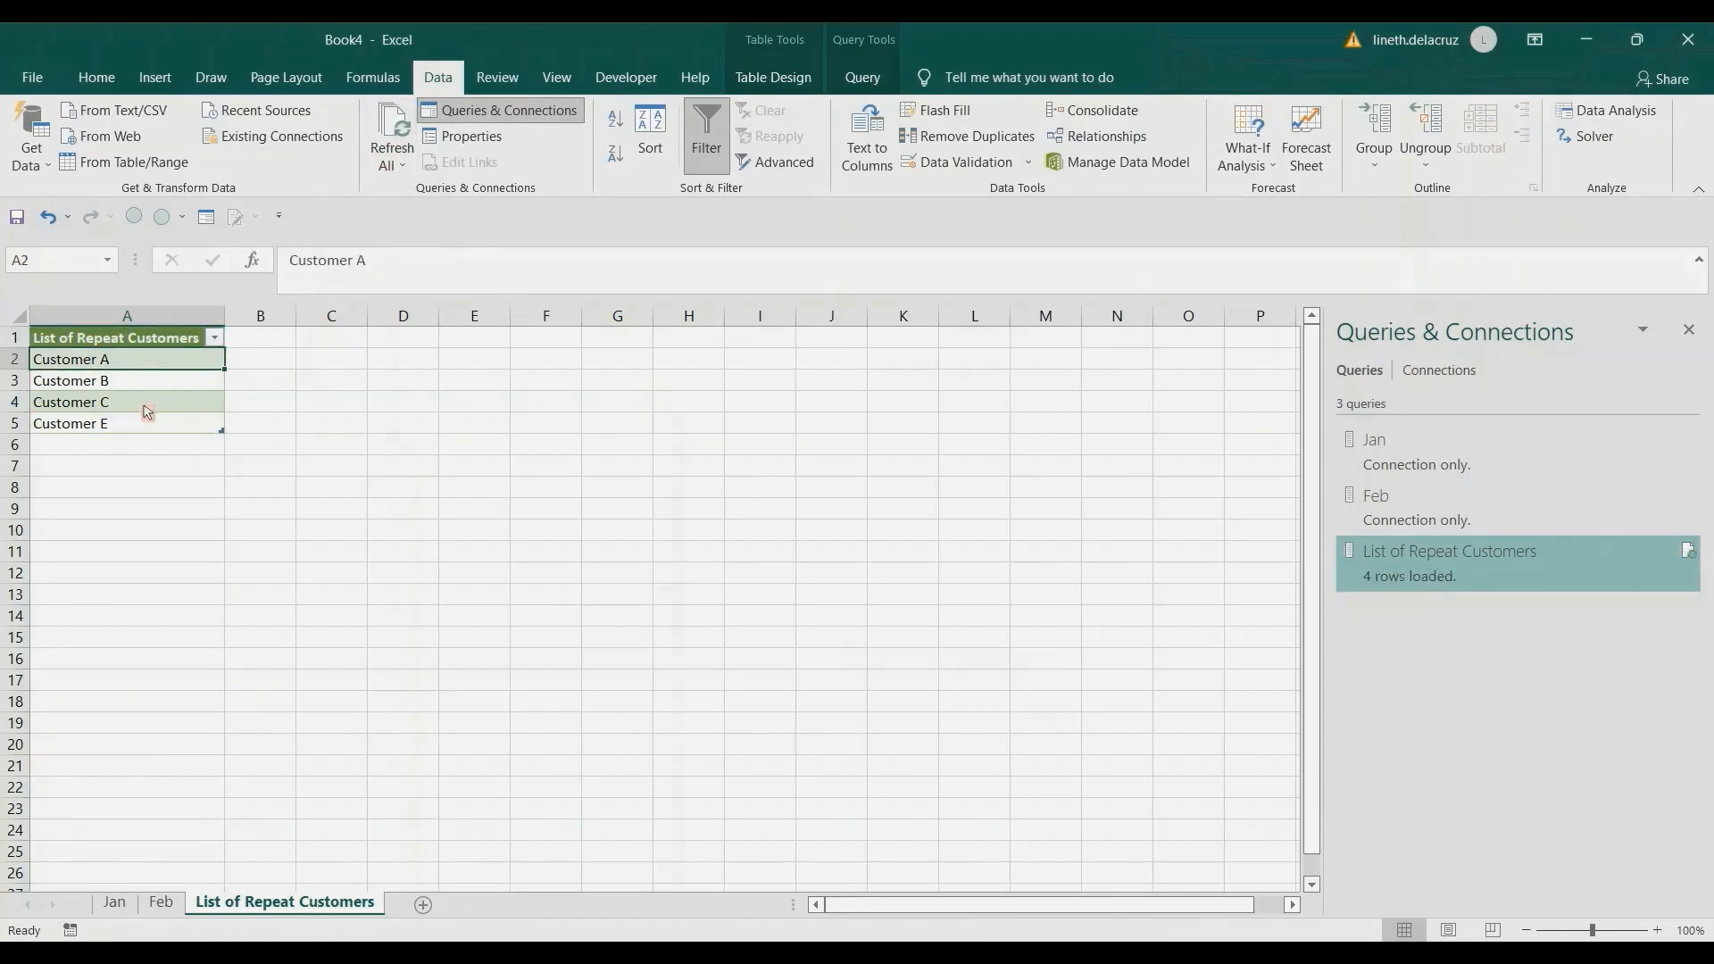